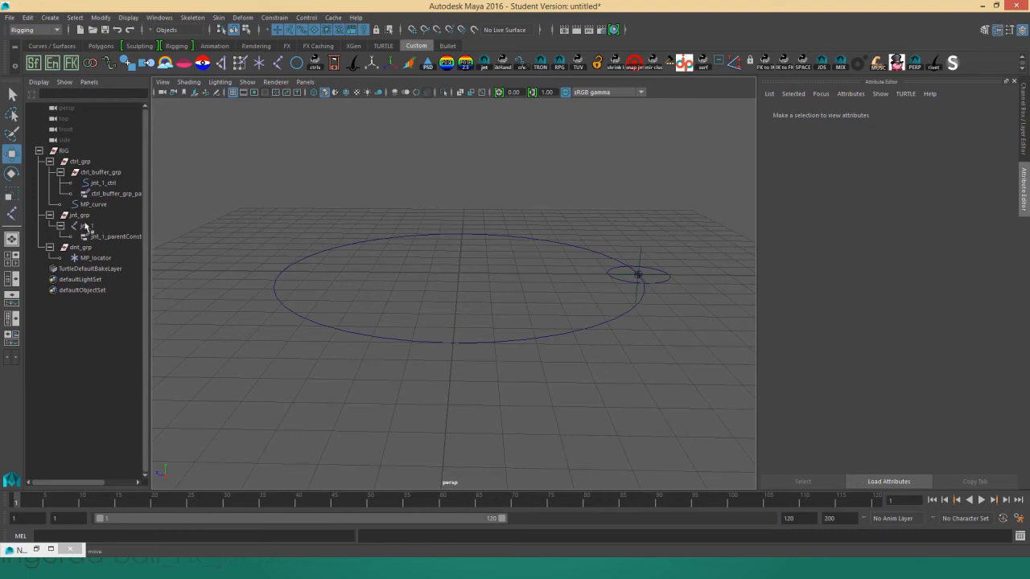
# Tilt MP_curve with a freehand rotation to test how the locator and joint control follow it.
pyautogui.click(493, 232)
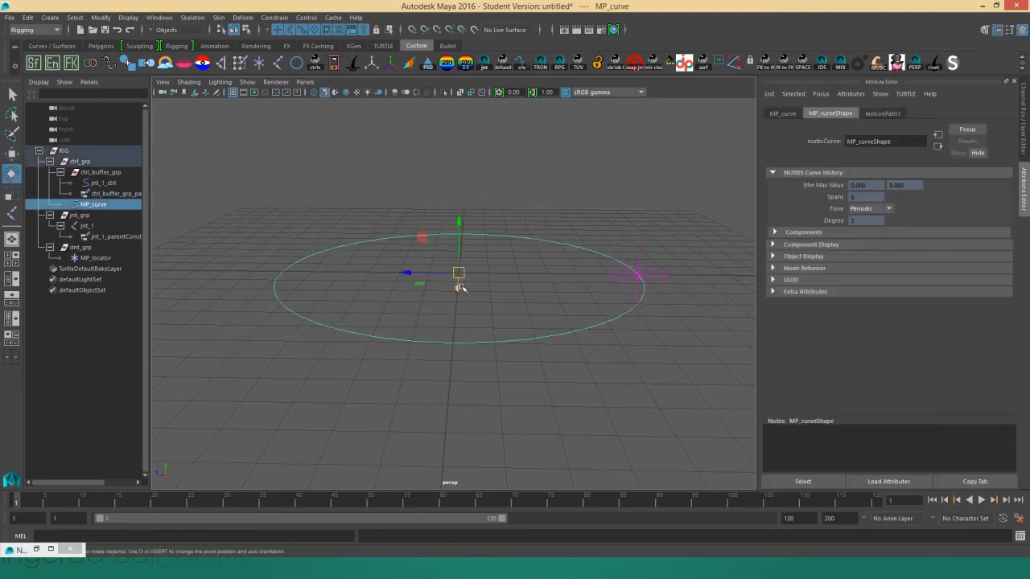
pyautogui.press('e')
pyautogui.moveTo(475, 264); pyautogui.dragTo(730, 280)
pyautogui.press('w')
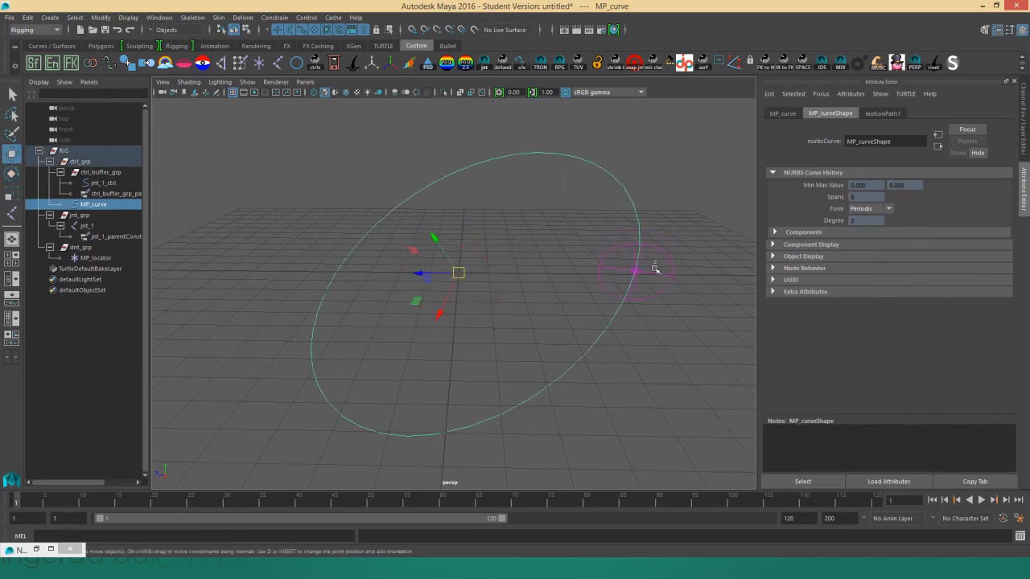
# Examine how MP_locator is connected to motionPath1 and the ctrl_buffer_grp parent constraint in the Node Editor.
pyautogui.click(652, 269)
pyautogui.click(51, 549)
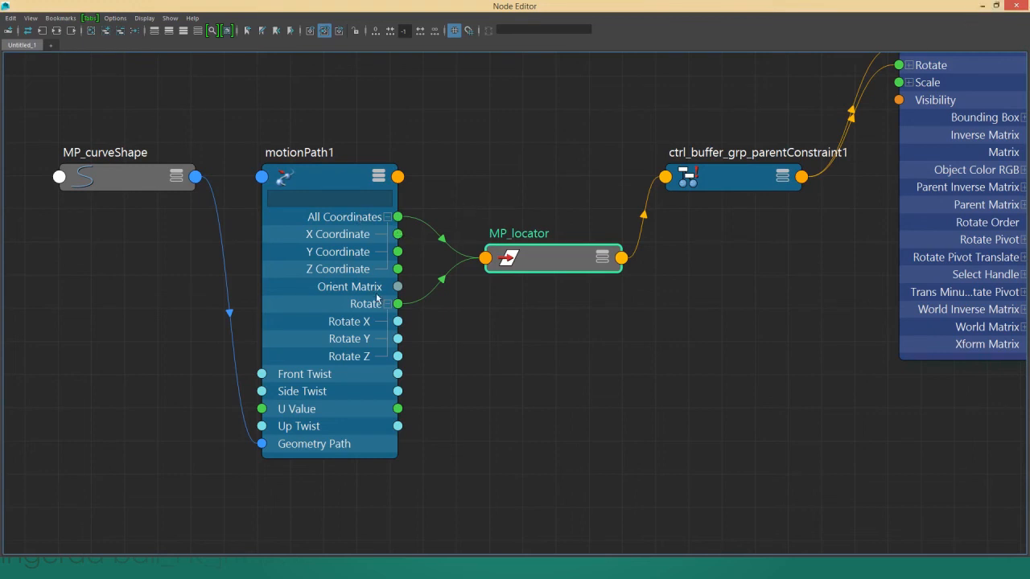
pyautogui.click(982, 5)
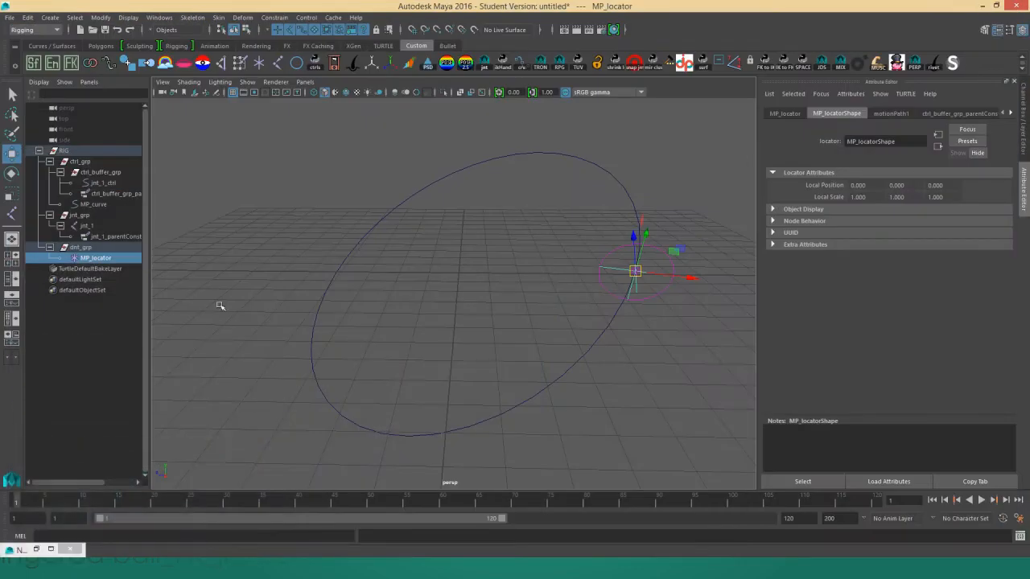
# Move dnt_grp to about -0.66, 1.68, -3.24 and check the transform values of MP_locator and the group.
pyautogui.click(120, 248)
pyautogui.moveTo(470, 274); pyautogui.dragTo(582, 244)
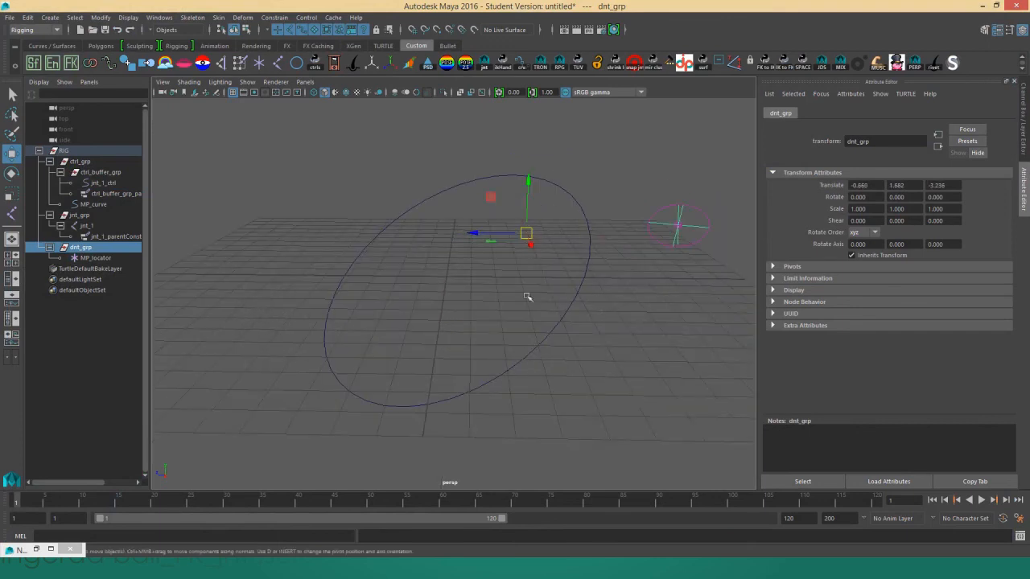
pyautogui.click(132, 258)
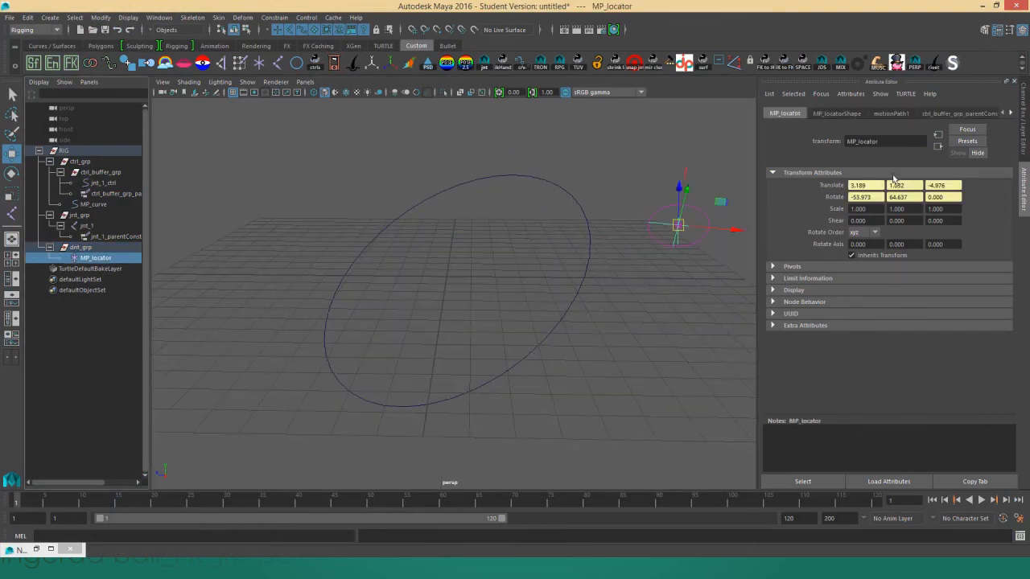
pyautogui.click(80, 247)
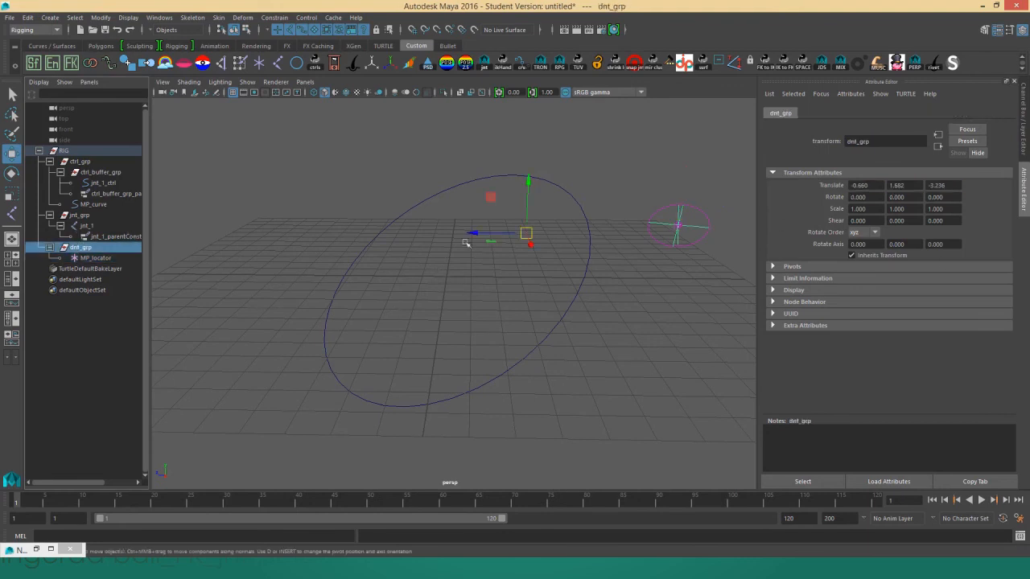
pyautogui.click(1024, 103)
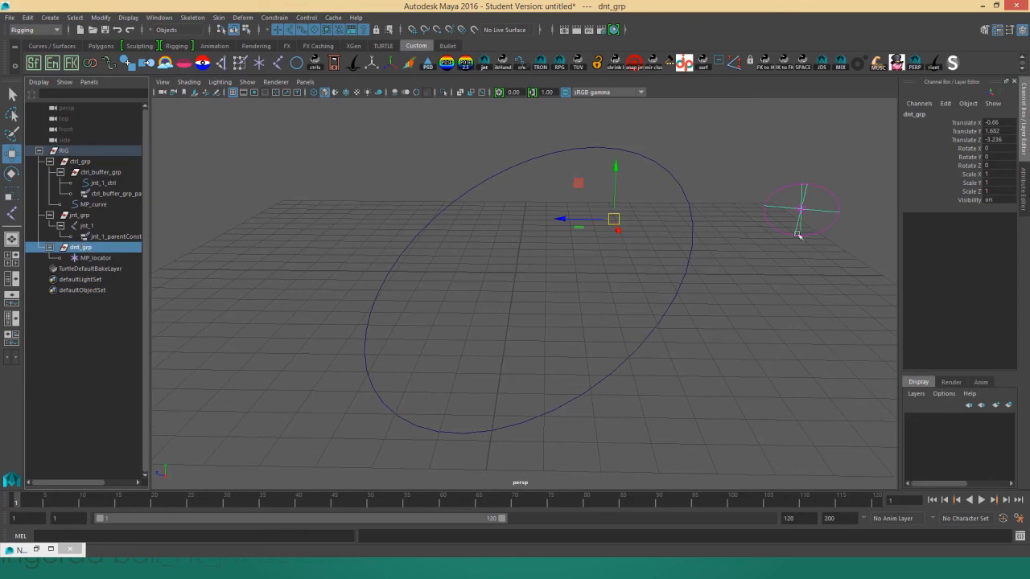
# Undo the move of dnt_grp.
pyautogui.hotkey('ctrl', 'z')
pyautogui.hotkey('ctrl', 'z')
pyautogui.hotkey('ctrl', 'z')
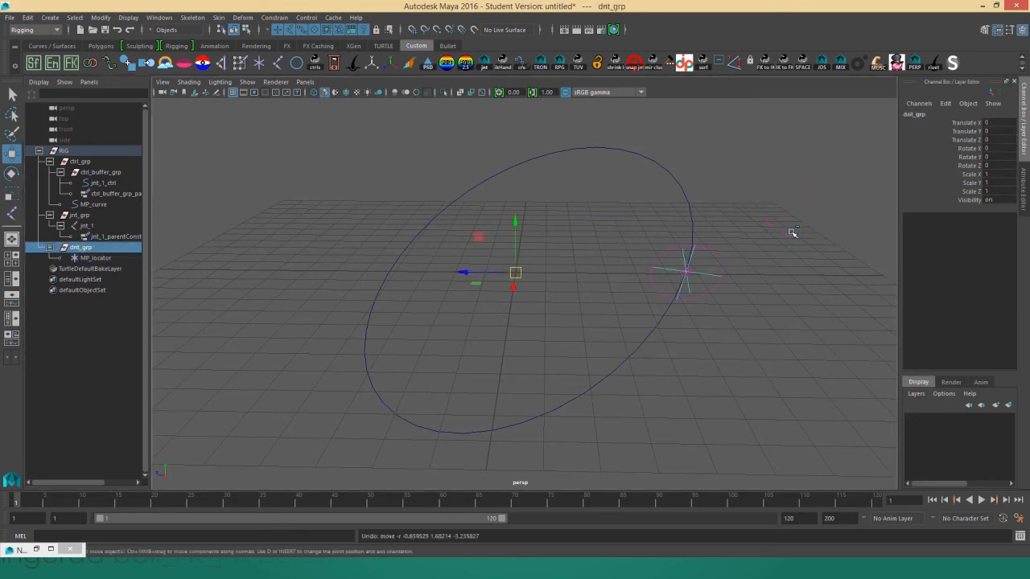
# Set MP_curve's X, Y and Z rotation to 0.
pyautogui.click(681, 221)
pyautogui.moveTo(998, 148); pyautogui.dragTo(998, 166)
pyautogui.write('0')
pyautogui.press('Return')
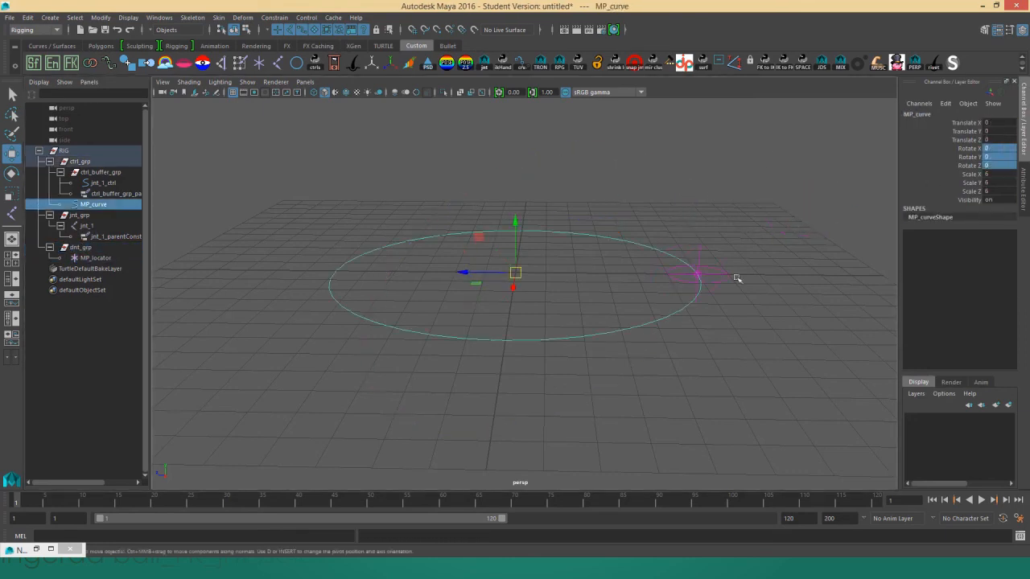
# Check MP_locator's motionPath1 input values, and turn off Inherits Transform on dnt_grp.
pyautogui.click(124, 249)
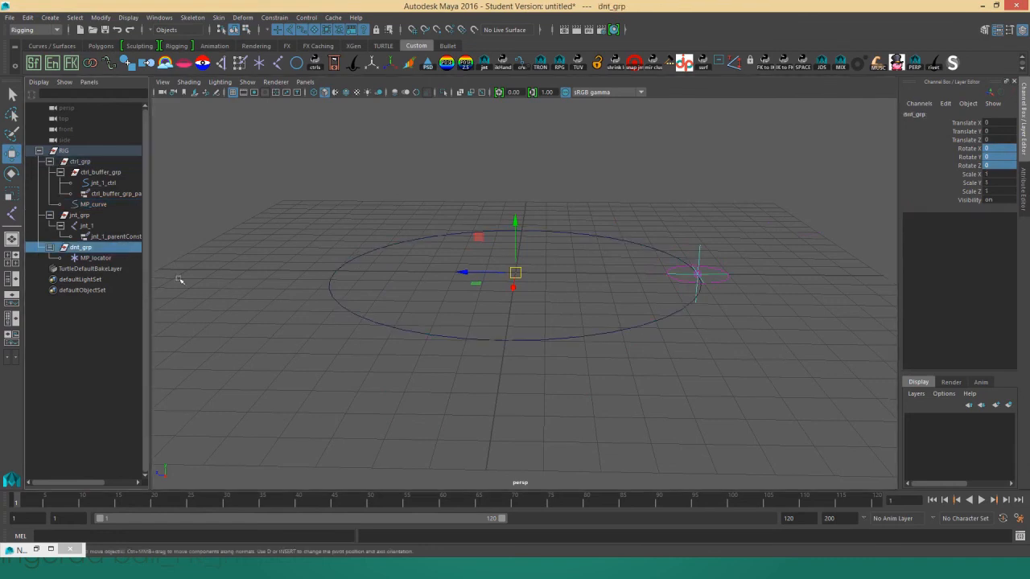
pyautogui.click(128, 259)
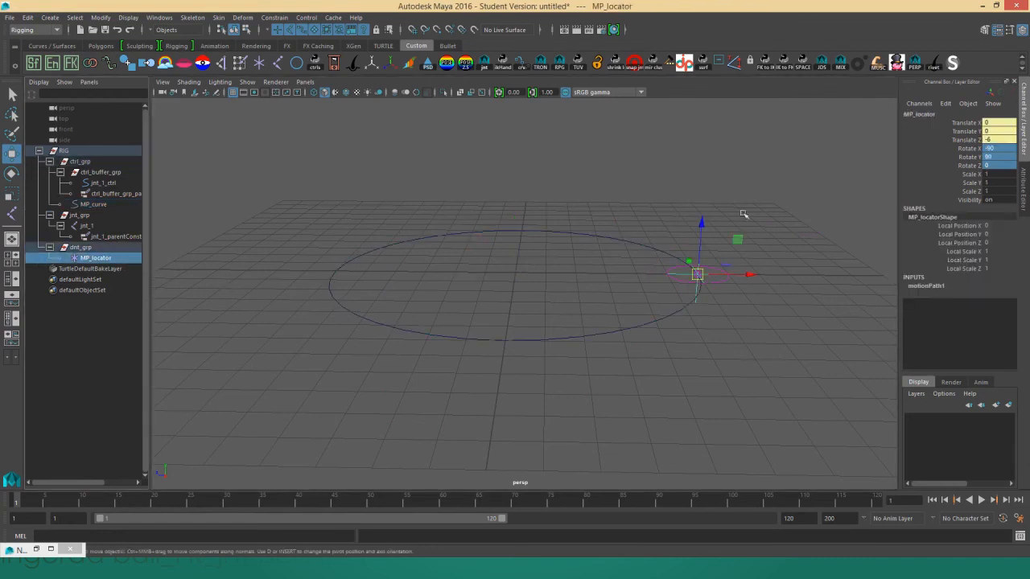
pyautogui.click(926, 286)
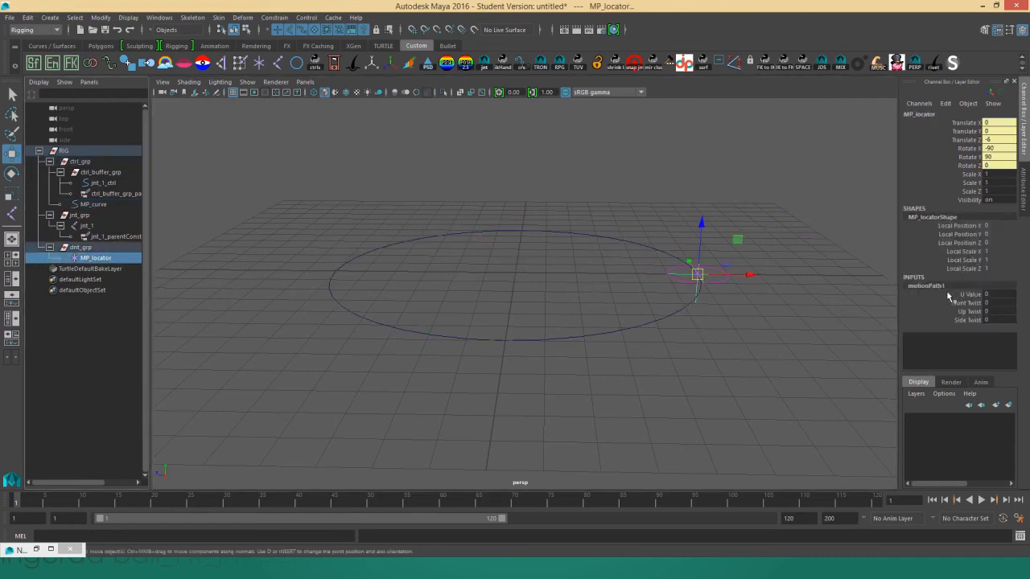
pyautogui.click(121, 247)
pyautogui.hotkey('ctrl', 'a')
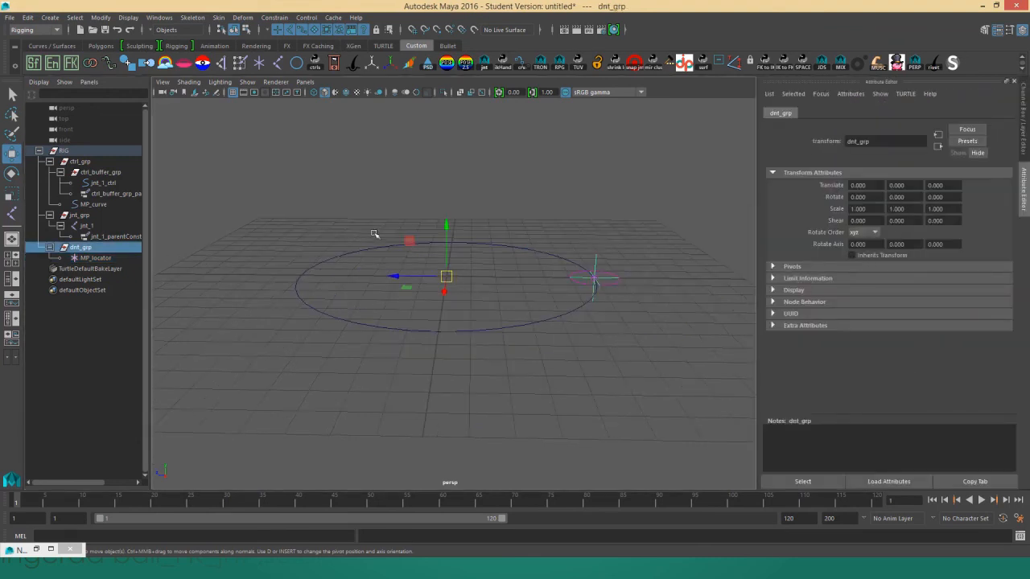
# Test-move the whole RIG group in the viewport and undo the move.
pyautogui.click(113, 151)
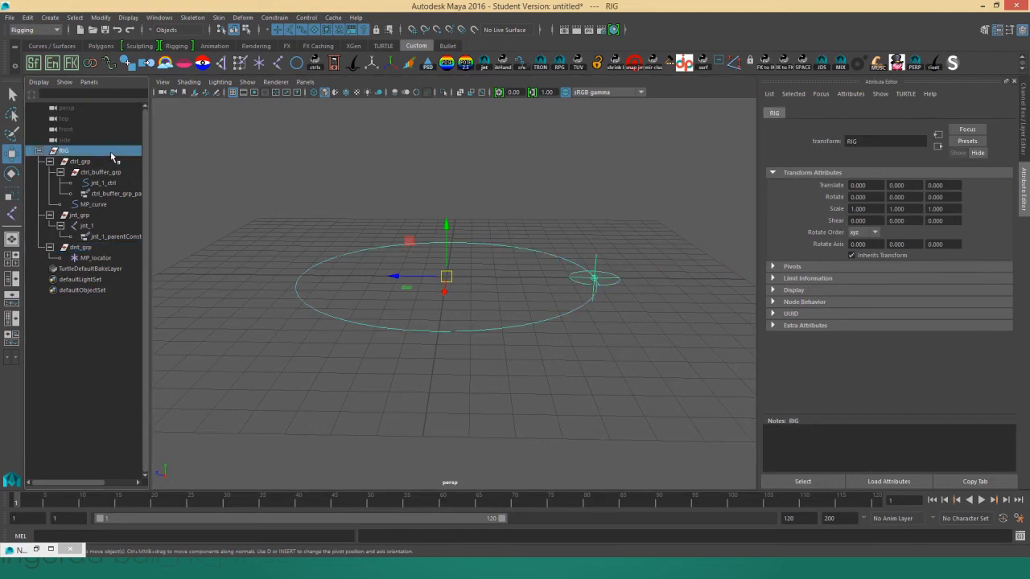
pyautogui.moveTo(447, 276)
pyautogui.mouseDown()
pyautogui.moveTo(534, 266)
pyautogui.moveTo(425, 272)
pyautogui.moveTo(407, 256)
pyautogui.moveTo(480, 298)
pyautogui.moveTo(454, 277)
pyautogui.mouseUp()
pyautogui.hotkey('ctrl', 'z')
pyautogui.click(103, 249)
pyautogui.hotkey('ctrl', 'z')
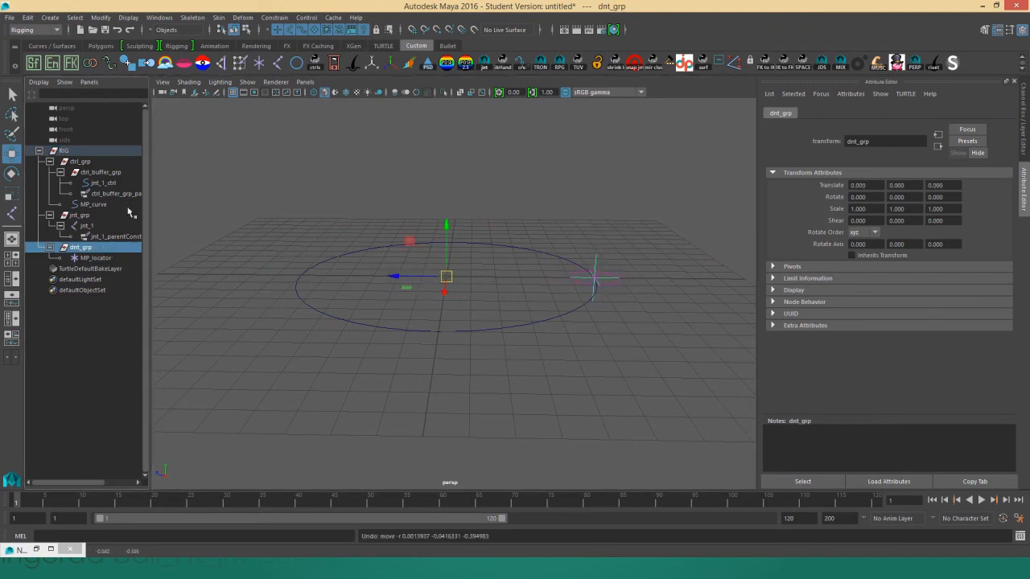
# Inspect the rig hierarchy up close, checking MP_curve, MP_locator, ctrl_buffer_grp and jnt_1_ctrl and their transform values.
pyautogui.click(103, 151)
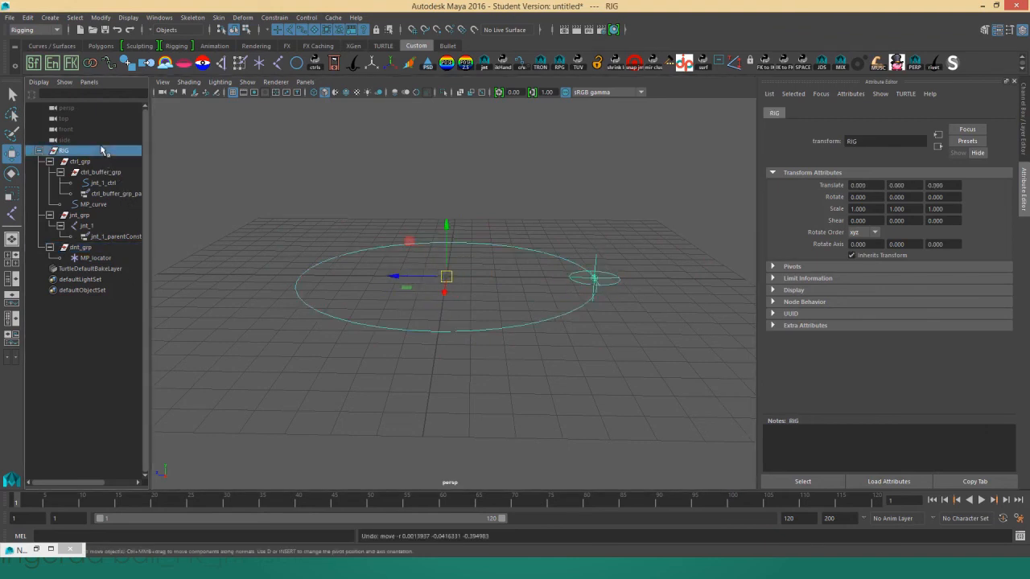
pyautogui.click(620, 239)
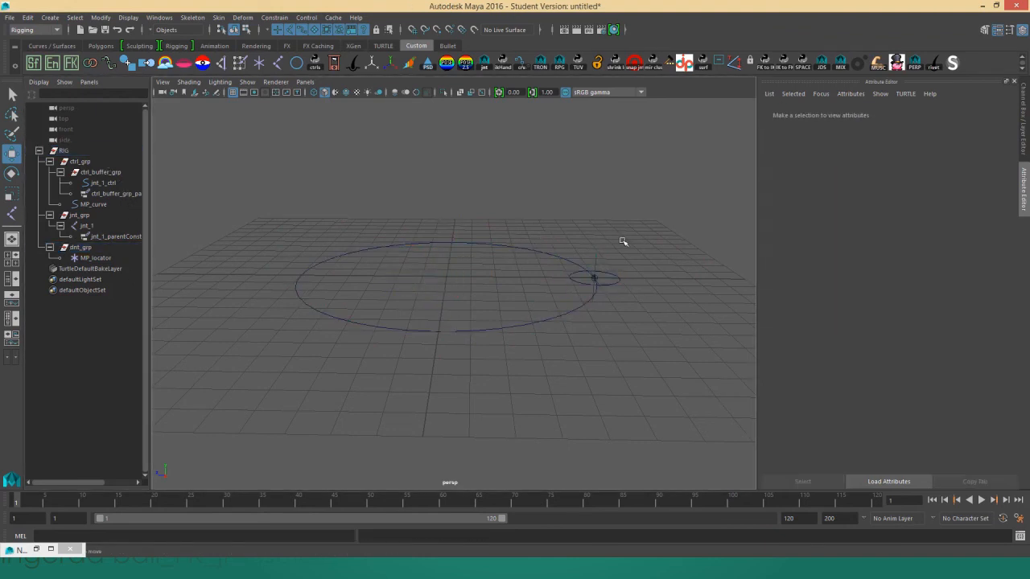
pyautogui.scroll(3, 544, 257)
pyautogui.keyDown('alt'); pyautogui.moveTo(646, 271); pyautogui.dragTo(495, 282, button='middle'); pyautogui.keyUp('alt')
pyautogui.keyDown('alt'); pyautogui.moveTo(514, 276); pyautogui.dragTo(686, 282); pyautogui.keyUp('alt')
pyautogui.moveTo(519, 339); pyautogui.dragTo(498, 451)
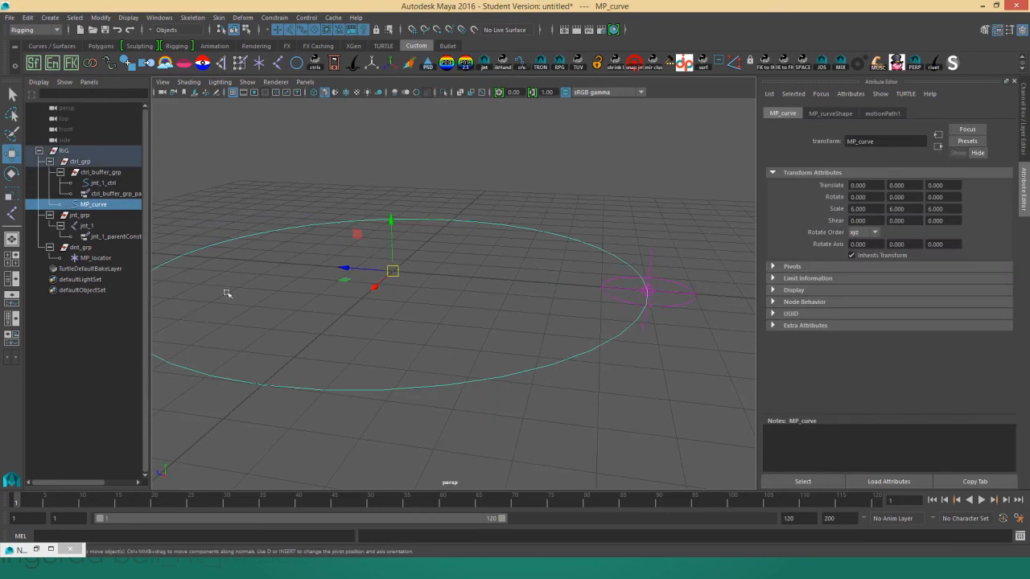
pyautogui.keyDown('alt'); pyautogui.moveTo(705, 217); pyautogui.dragTo(678, 234); pyautogui.keyUp('alt')
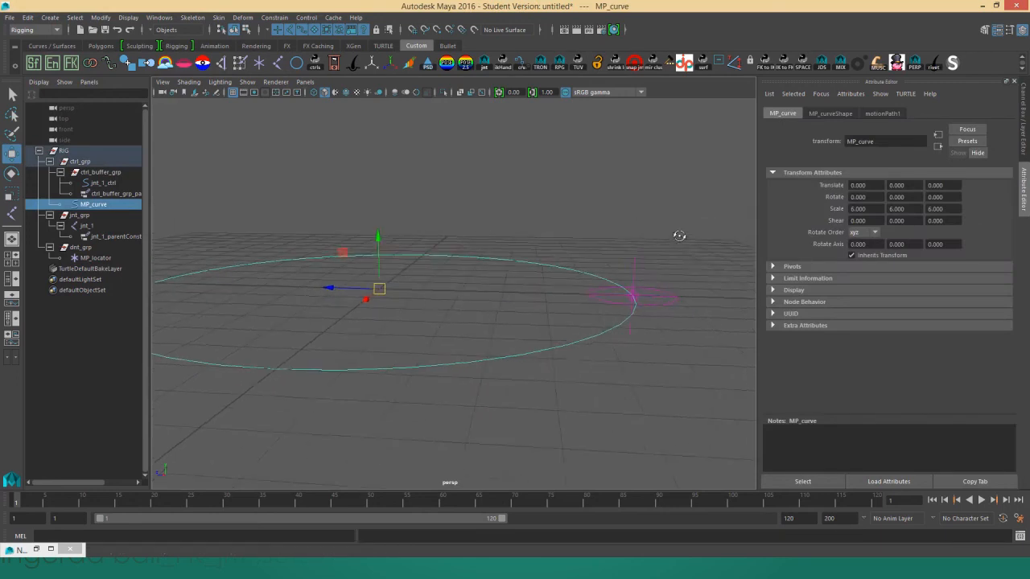
pyautogui.click(639, 265)
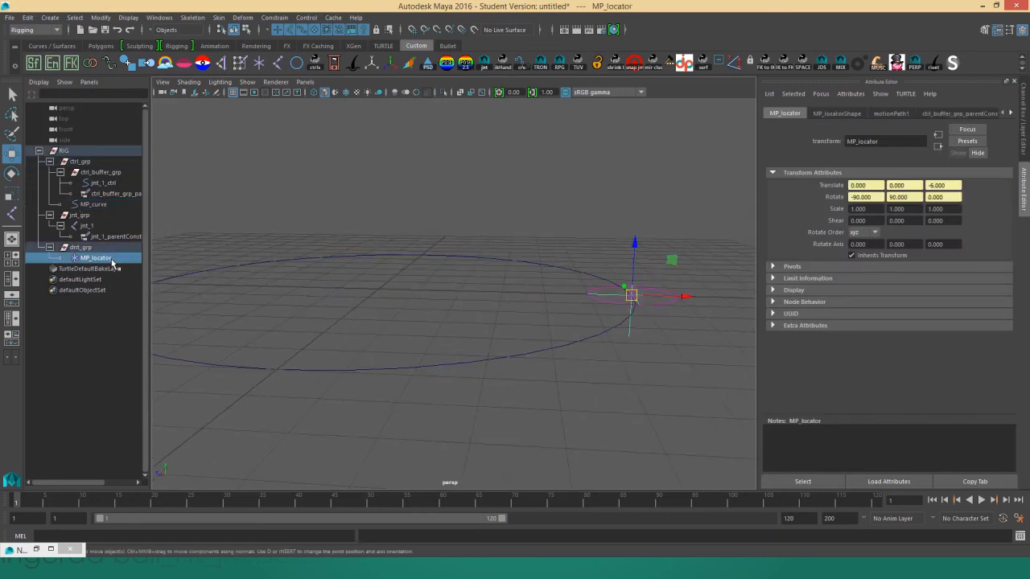
pyautogui.click(125, 174)
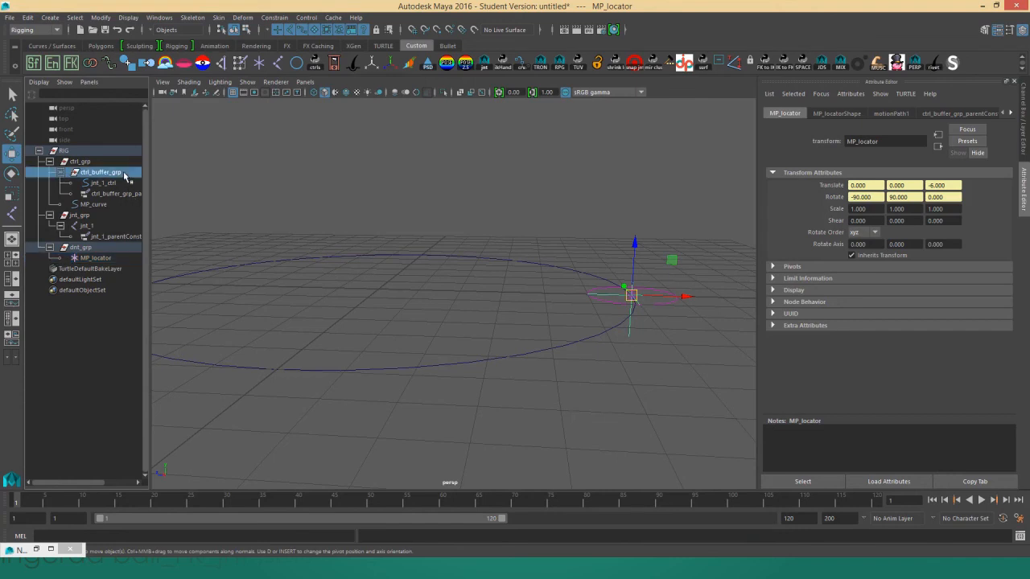
pyautogui.click(115, 184)
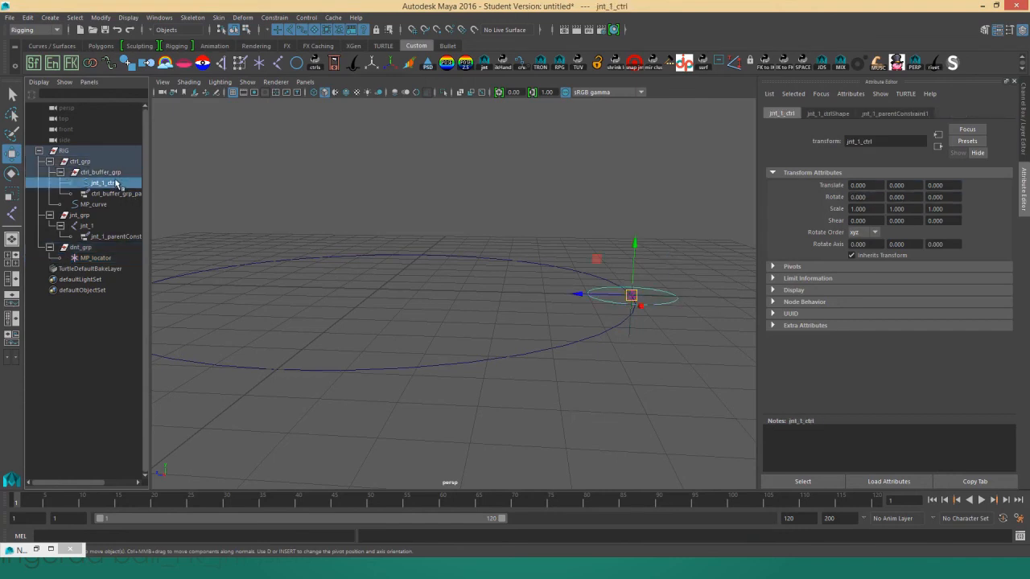
# Rotate MP_curve freely to about 54.9, -4.1, -19.2 degrees to see how the joint control follows.
pyautogui.click(451, 250)
pyautogui.click(442, 259)
pyautogui.press('e')
pyautogui.moveTo(408, 275); pyautogui.dragTo(373, 265)
pyautogui.scroll(-3, 372, 264)
pyautogui.keyDown('alt'); pyautogui.moveTo(451, 256); pyautogui.dragTo(469, 308, button='middle'); pyautogui.keyUp('alt')
pyautogui.keyDown('alt'); pyautogui.moveTo(527, 234); pyautogui.dragTo(551, 238); pyautogui.keyUp('alt')
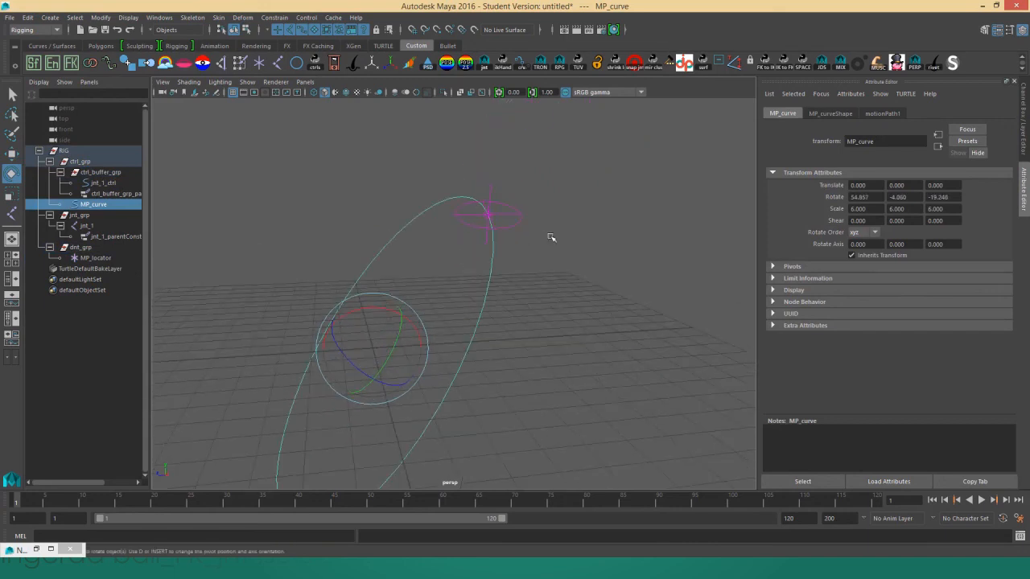
# Move jnt_1_ctrl away from the curve to about 0, 0.8, -3.14.
pyautogui.click(527, 232)
pyautogui.click(513, 208)
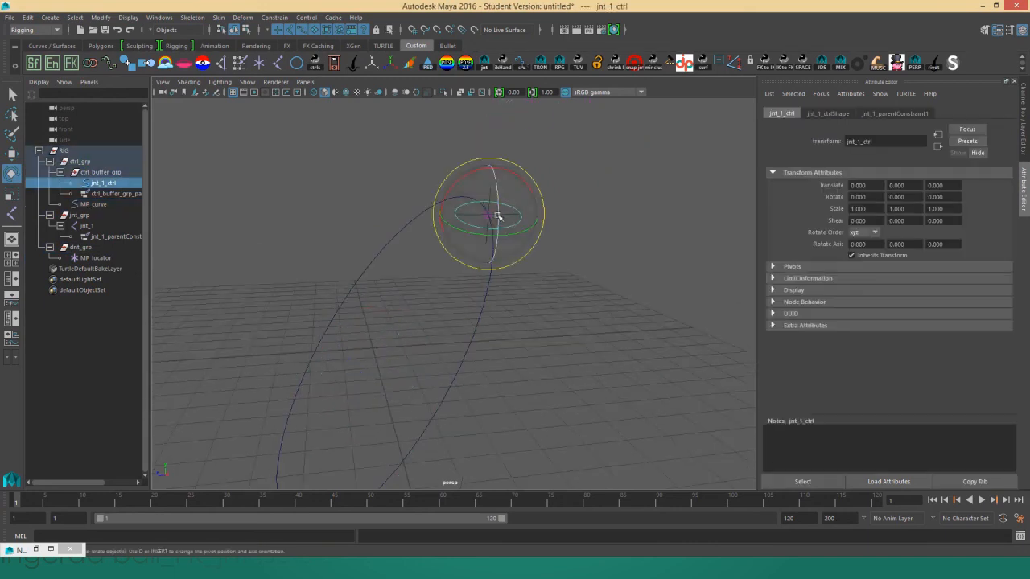
pyautogui.press('w')
pyautogui.moveTo(505, 219); pyautogui.dragTo(599, 193)
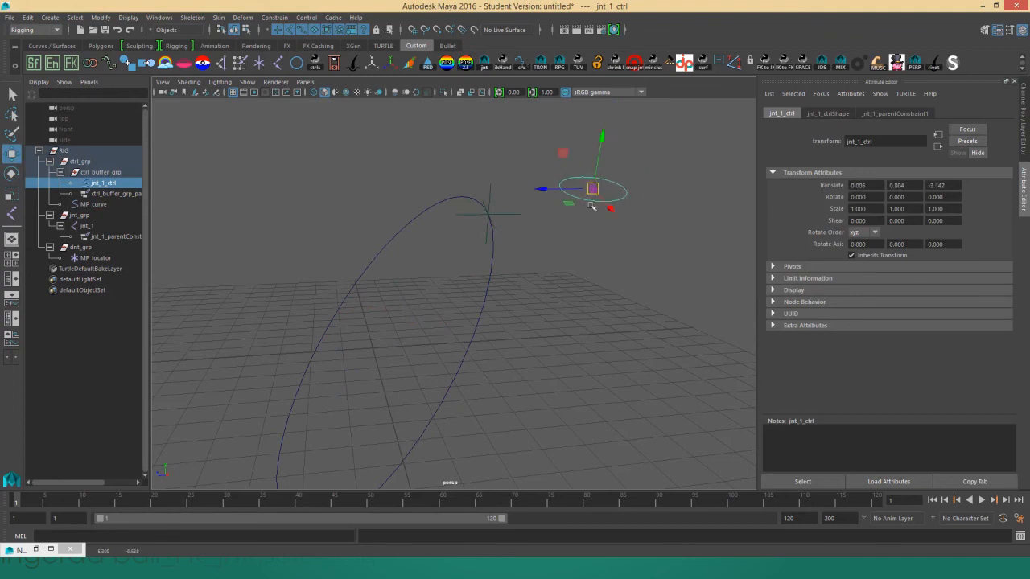
# Rotate MP_curve about its X axis with the joint control offset from the path.
pyautogui.click(443, 291)
pyautogui.click(493, 278)
pyautogui.press('e')
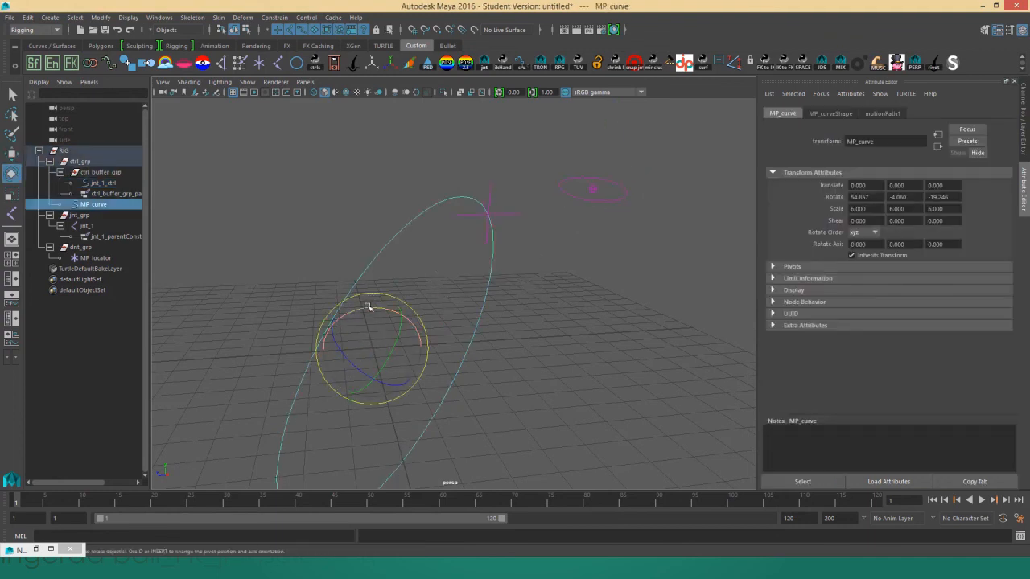
pyautogui.moveTo(369, 306); pyautogui.dragTo(409, 308)
# Undo the test rotations of MP_curve and the move of jnt_1_ctrl.
pyautogui.hotkey('ctrl', 'z')
pyautogui.hotkey('ctrl', 'z')
pyautogui.hotkey('ctrl', 'z')
pyautogui.hotkey('ctrl', 'z')
pyautogui.hotkey('ctrl', 'z')
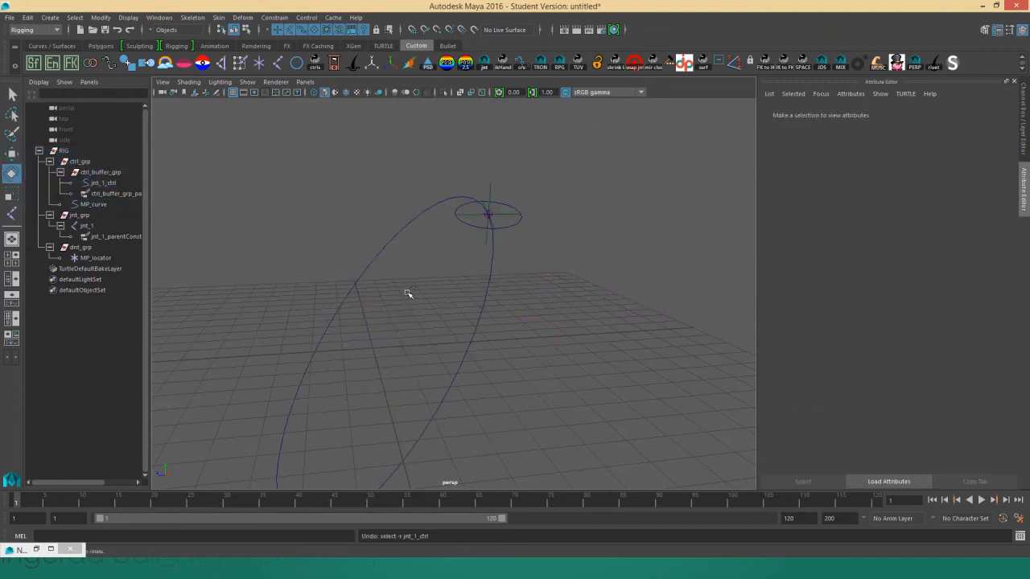
pyautogui.hotkey('ctrl', 'z')
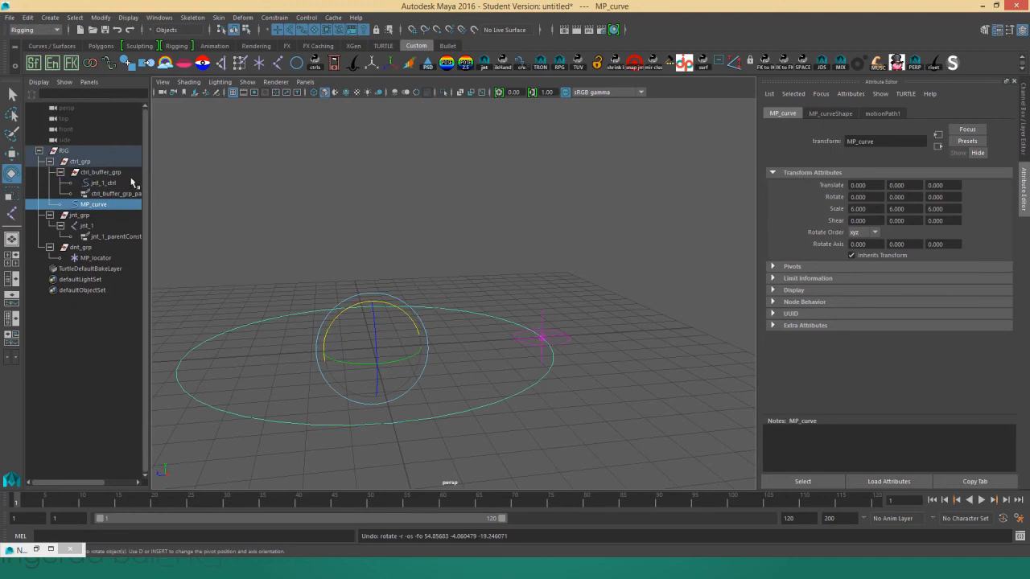
# Examine jnt_1_ctrl, MP_locator and the target offsets of ctrl_buffer_grp's parent constraint.
pyautogui.click(97, 225)
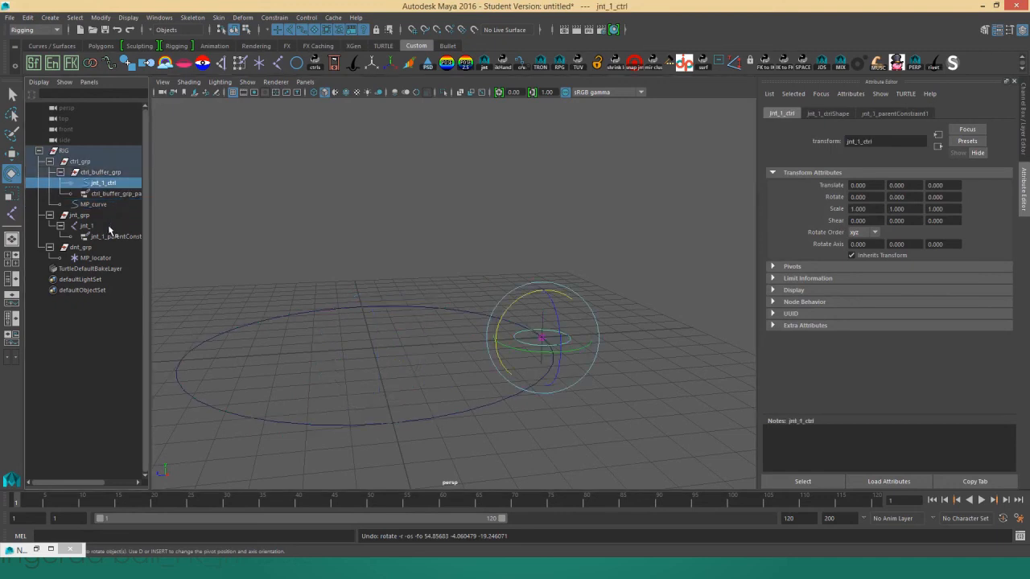
pyautogui.click(460, 214)
pyautogui.scroll(4, 634, 317)
pyautogui.scroll(-5, 638, 319)
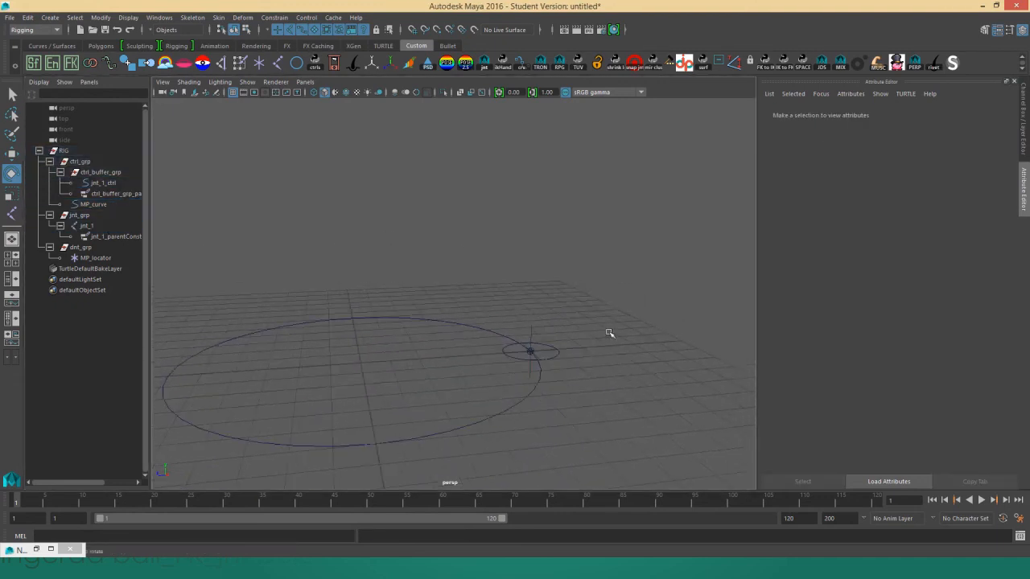
pyautogui.keyDown('alt'); pyautogui.moveTo(609, 333); pyautogui.dragTo(639, 285); pyautogui.keyUp('alt')
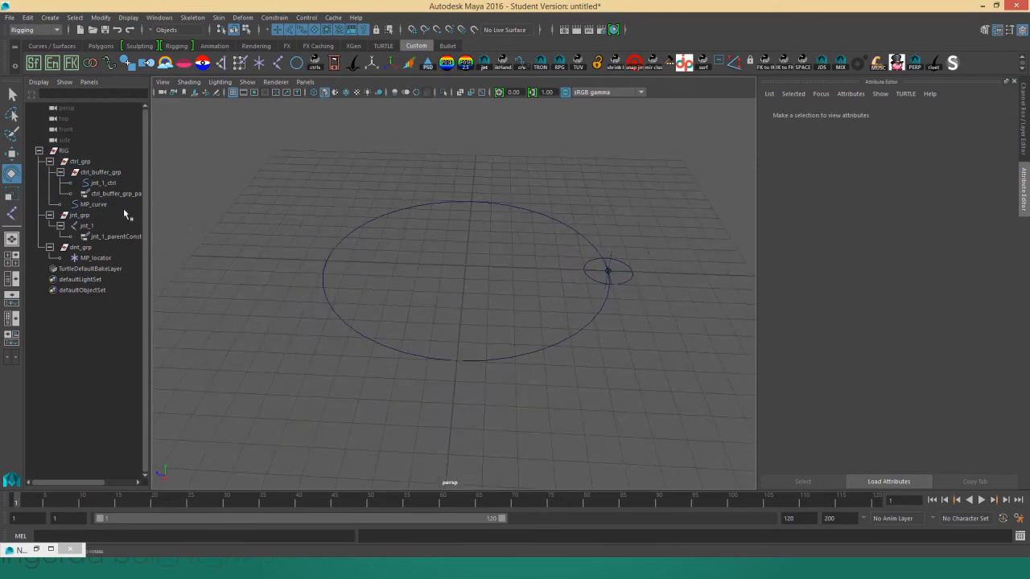
pyautogui.click(95, 257)
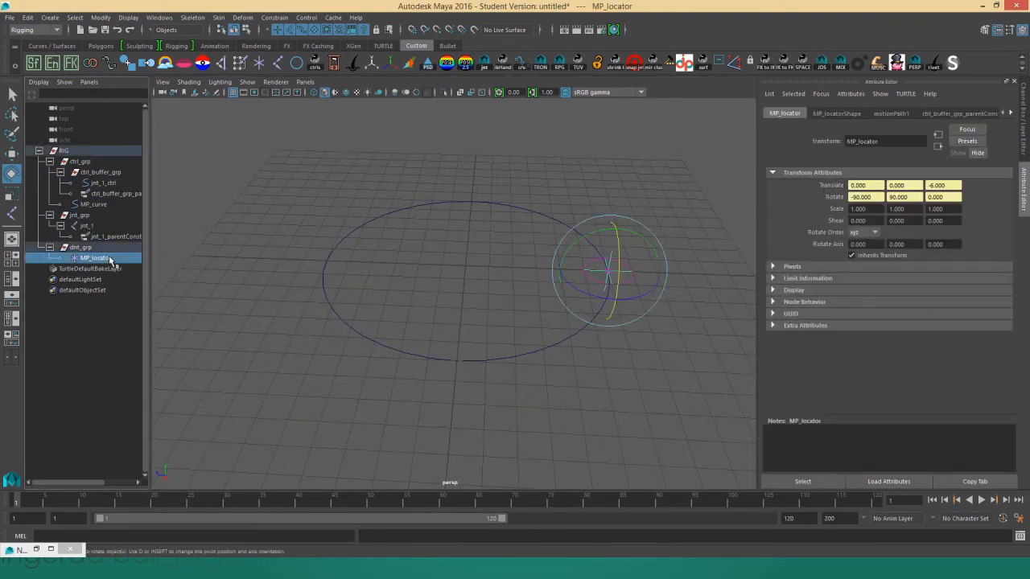
pyautogui.click(87, 248)
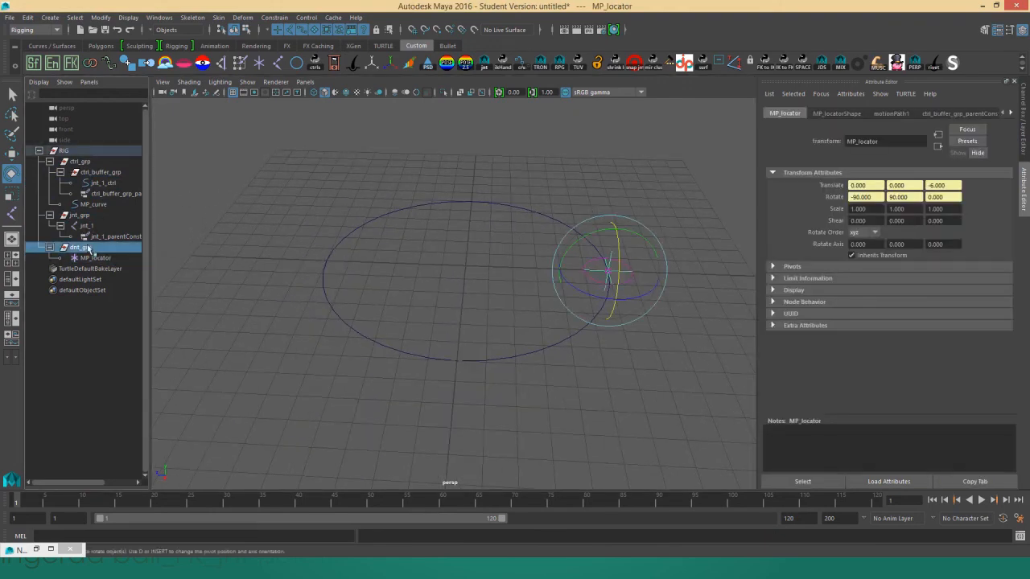
pyautogui.click(113, 193)
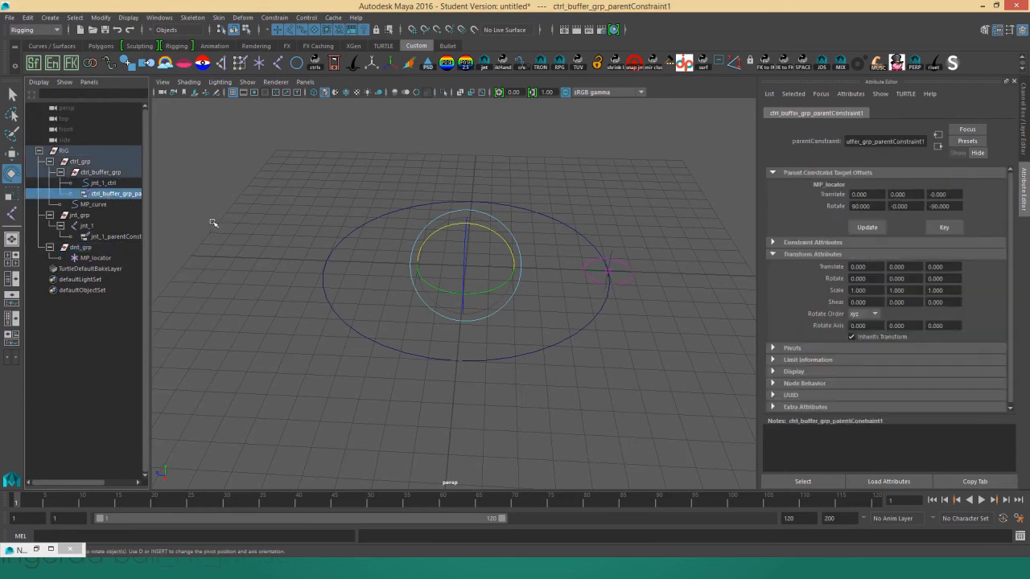
# Read the Hands-On Matrices article on kimonmatara.com, especially the diagram of nested transforms multiplying into a world matrix.
pyautogui.click(495, 335)
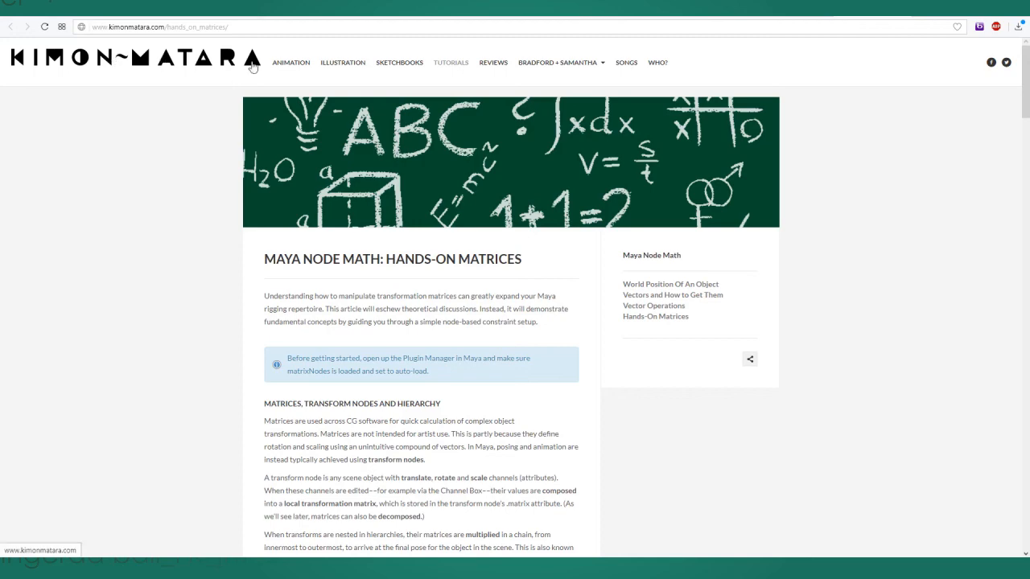
pyautogui.scroll(-2, 1025, 96)
pyautogui.scroll(-4, 1026, 95)
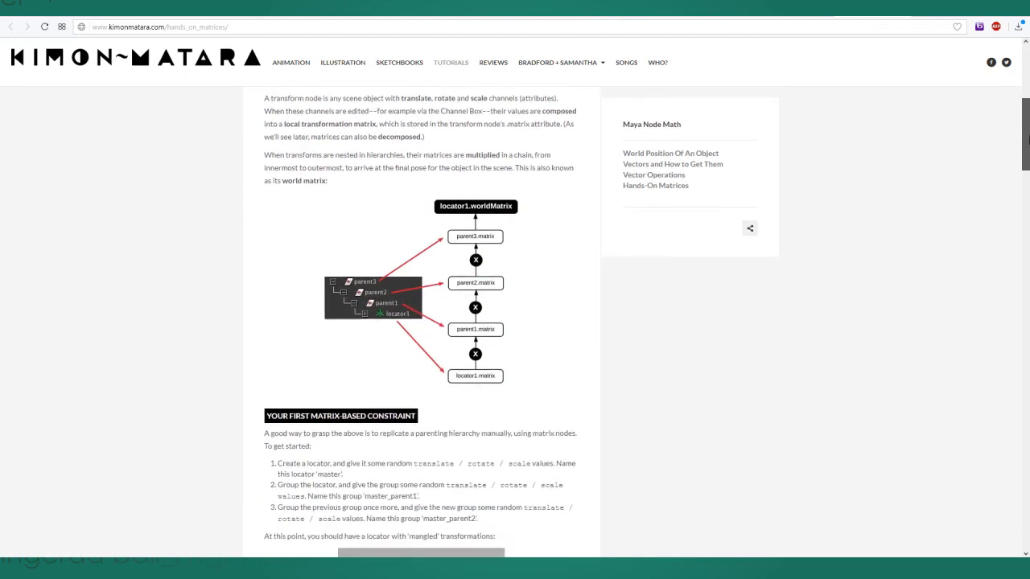
pyautogui.scroll(4, 1026, 95)
pyautogui.moveTo(1028, 97); pyautogui.dragTo(1027, 141)
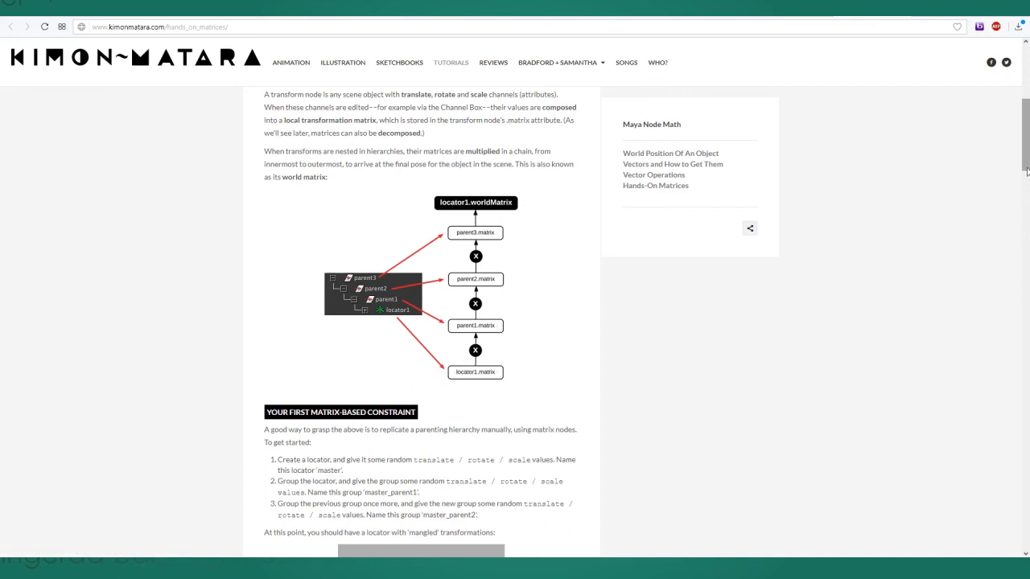
pyautogui.moveTo(1028, 155); pyautogui.dragTo(1028, 92)
pyautogui.scroll(-5, 356, 368)
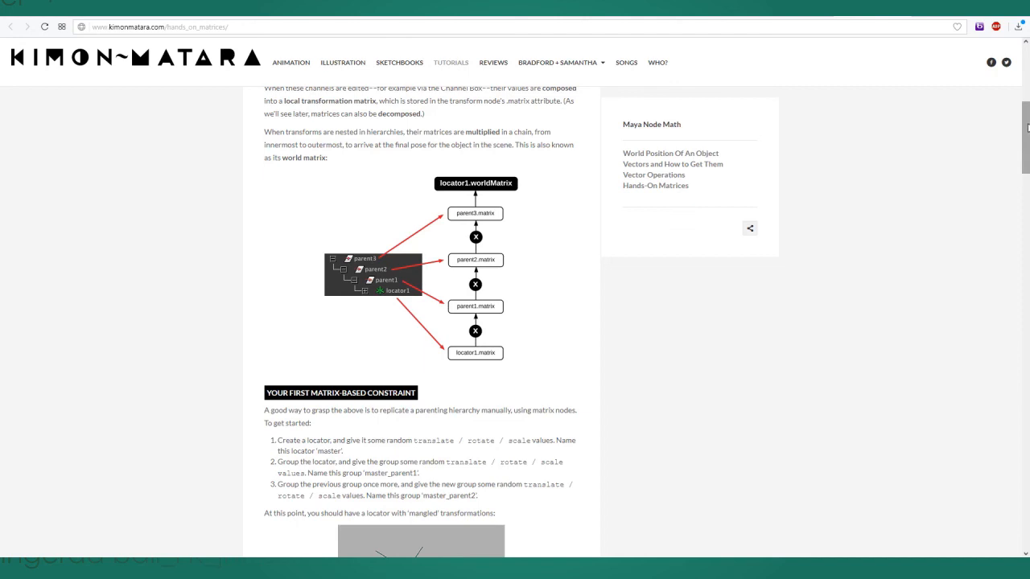
pyautogui.moveTo(1027, 127); pyautogui.dragTo(1027, 402)
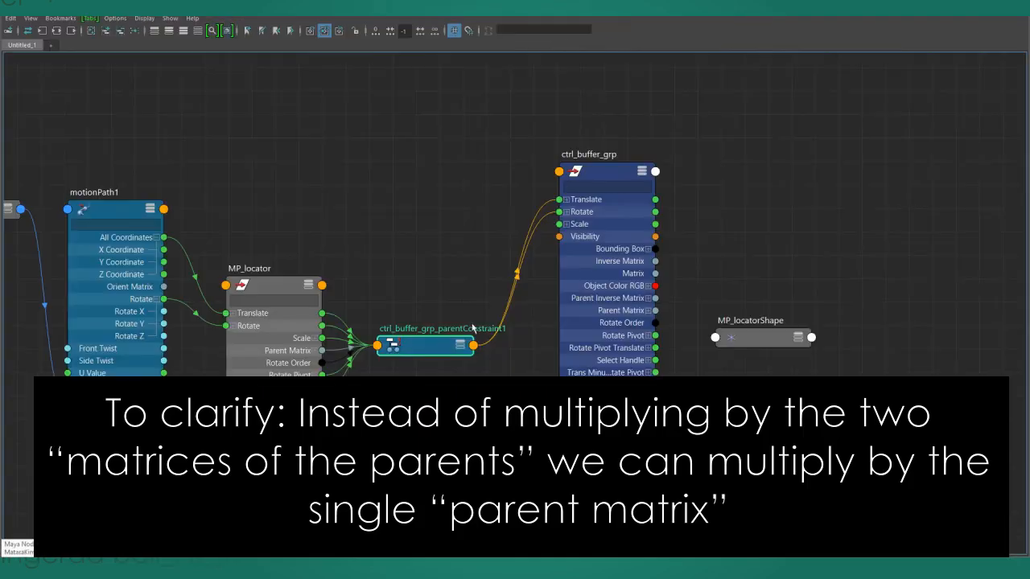
# Examine the Parent Matrix output of ctrl_buffer_grp in the Node Editor.
pyautogui.keyDown('alt'); pyautogui.moveTo(814, 285); pyautogui.dragTo(709, 254, button='middle'); pyautogui.keyUp('alt')
pyautogui.scroll(4, 565, 295)
pyautogui.click(453, 311)
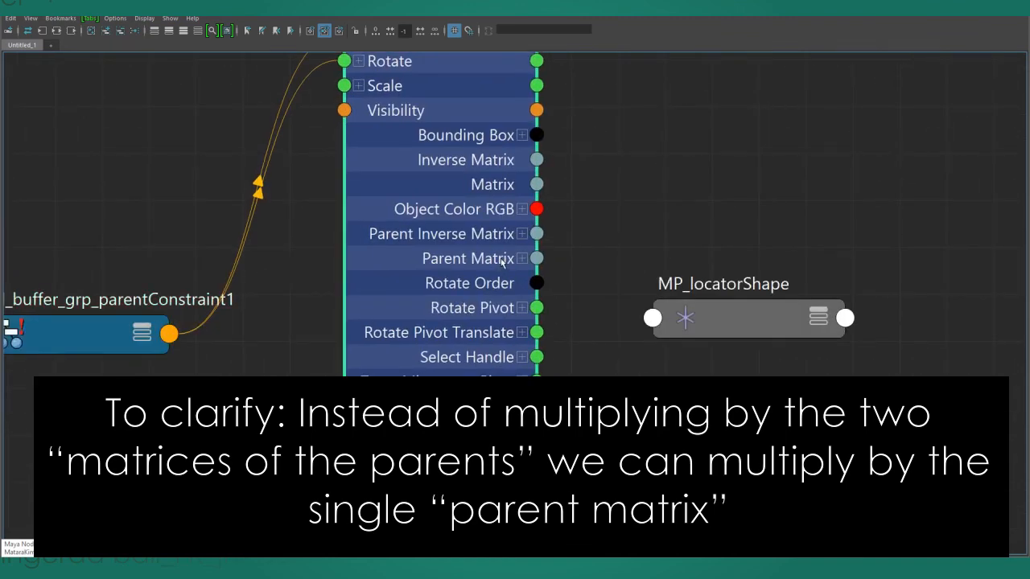
pyautogui.scroll(-3, 502, 261)
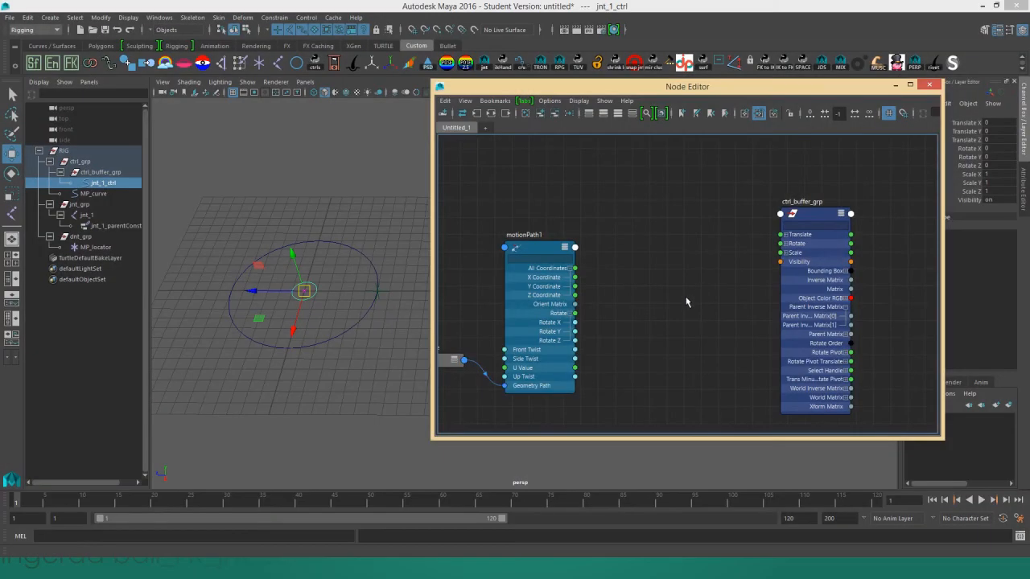
# Reposition the motionPath1 node in the Node Editor, keeping free space between it and ctrl_buffer_grp.
pyautogui.keyDown('alt'); pyautogui.moveTo(684, 298); pyautogui.dragTo(750, 196, button='middle'); pyautogui.keyUp('alt')
pyautogui.scroll(-2, 717, 271)
pyautogui.scroll(2, 699, 217)
pyautogui.keyDown('alt'); pyautogui.moveTo(646, 260); pyautogui.dragTo(670, 248, button='middle'); pyautogui.keyUp('alt')
pyautogui.moveTo(611, 272); pyautogui.dragTo(614, 253)
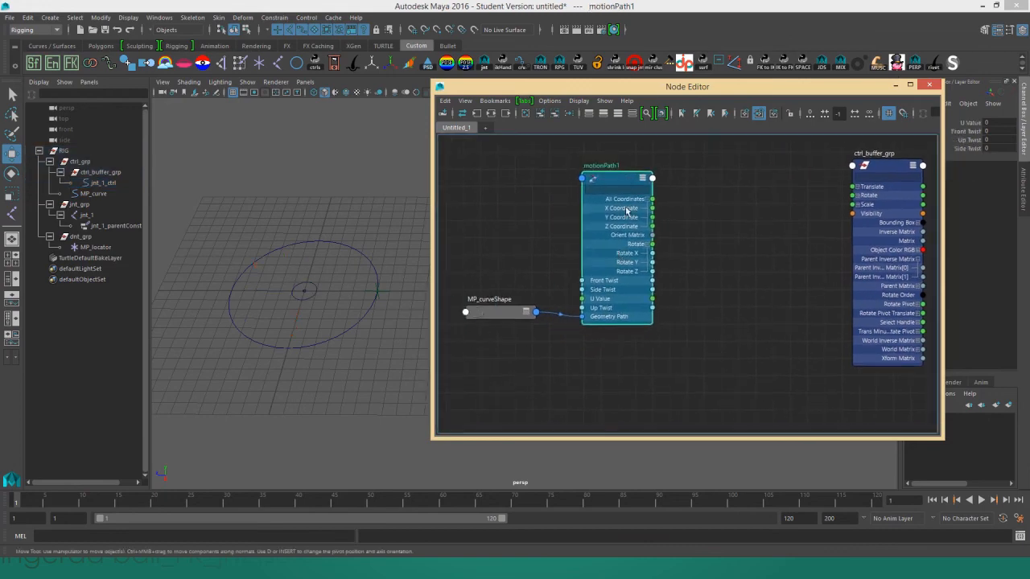
pyautogui.moveTo(631, 179); pyautogui.dragTo(623, 197)
pyautogui.moveTo(719, 336); pyautogui.dragTo(630, 333, button='middle')
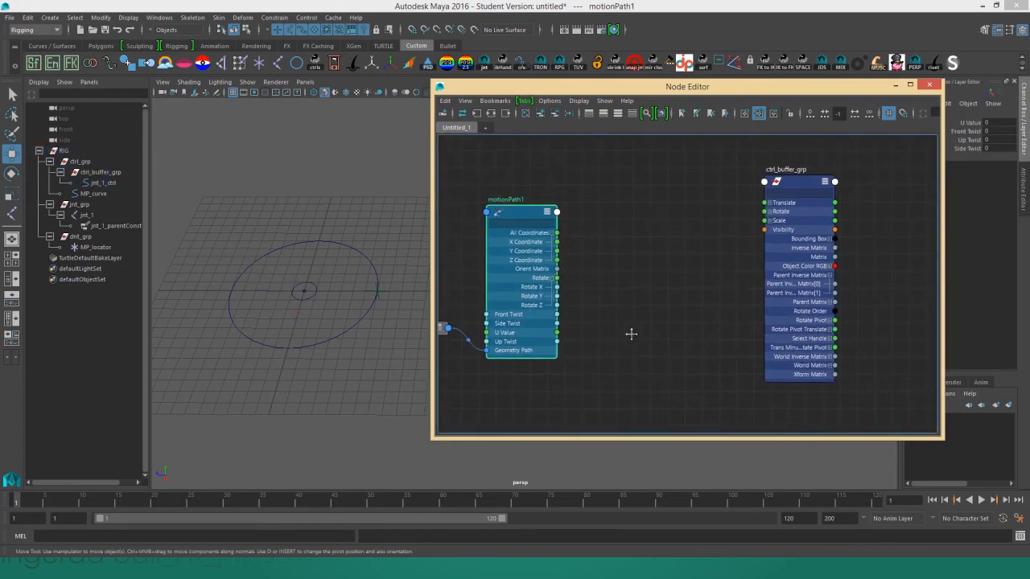
# Create a composeMatrix node between motionPath1 and ctrl_buffer_grp in the Node Editor.
pyautogui.press('Tab')
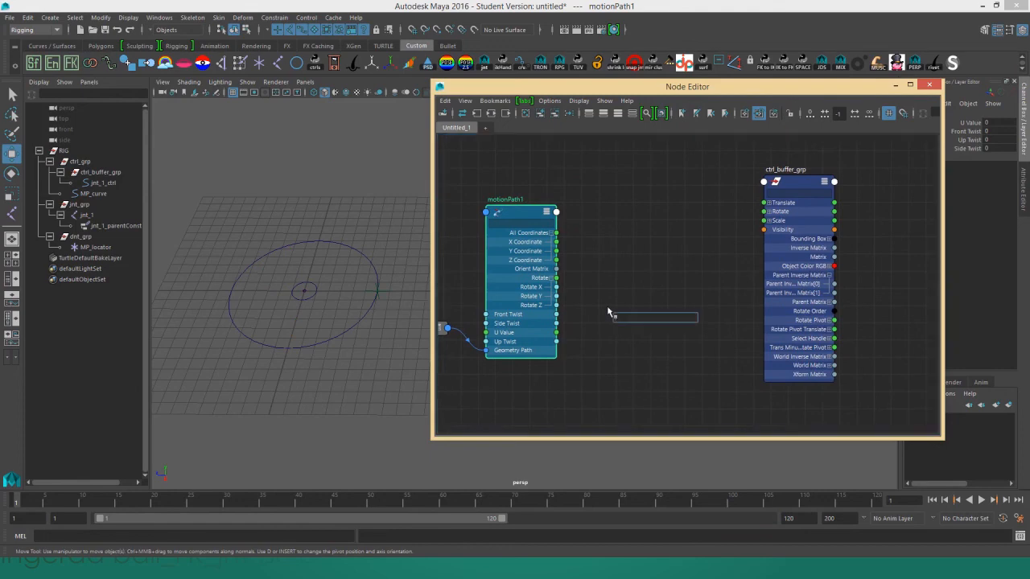
pyautogui.write('compose')
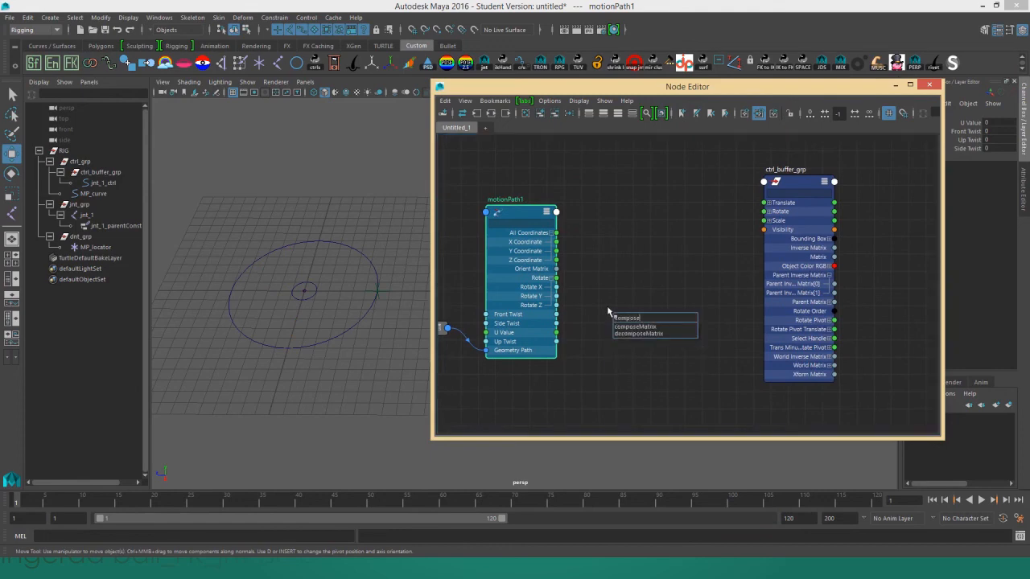
pyautogui.press('Down')
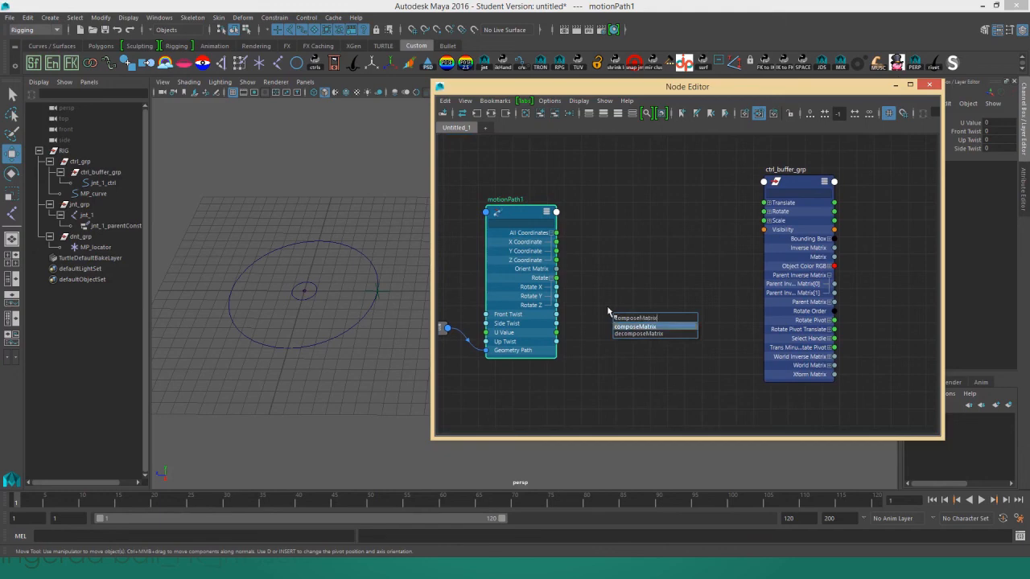
pyautogui.press('Return')
pyautogui.click(704, 279)
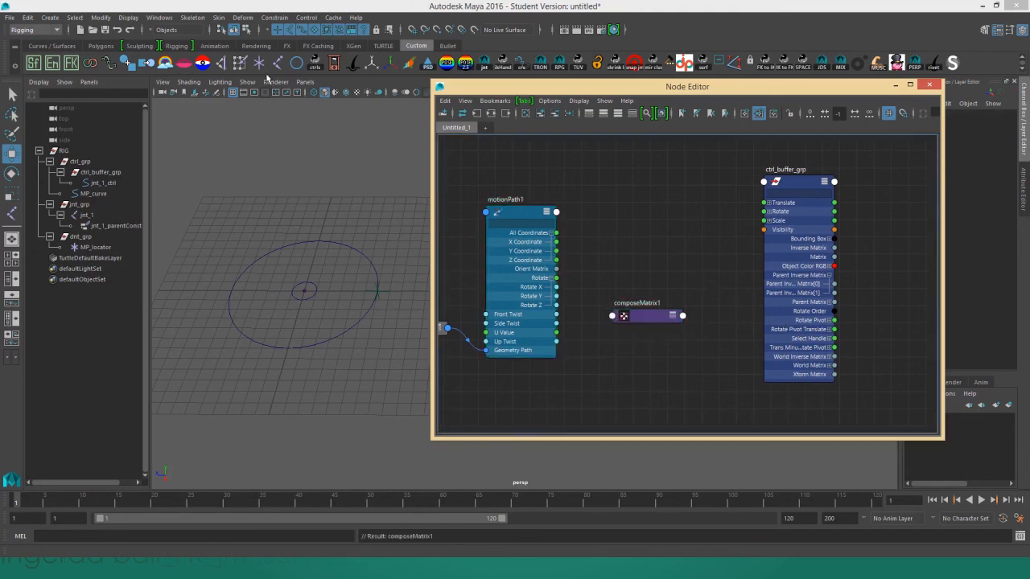
pyautogui.click(642, 314)
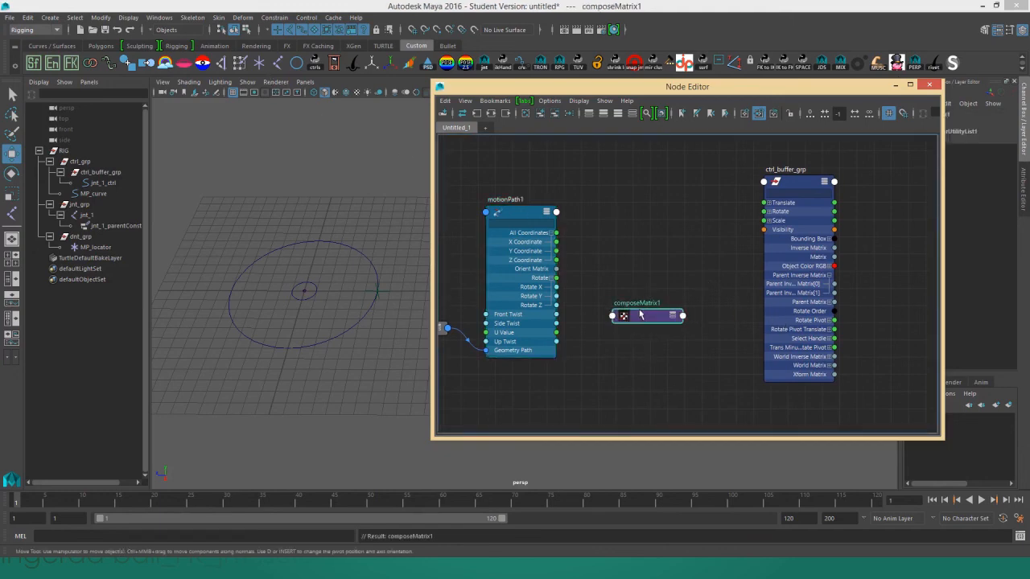
pyautogui.click(631, 269)
pyautogui.press('Tab')
pyautogui.write('compo')
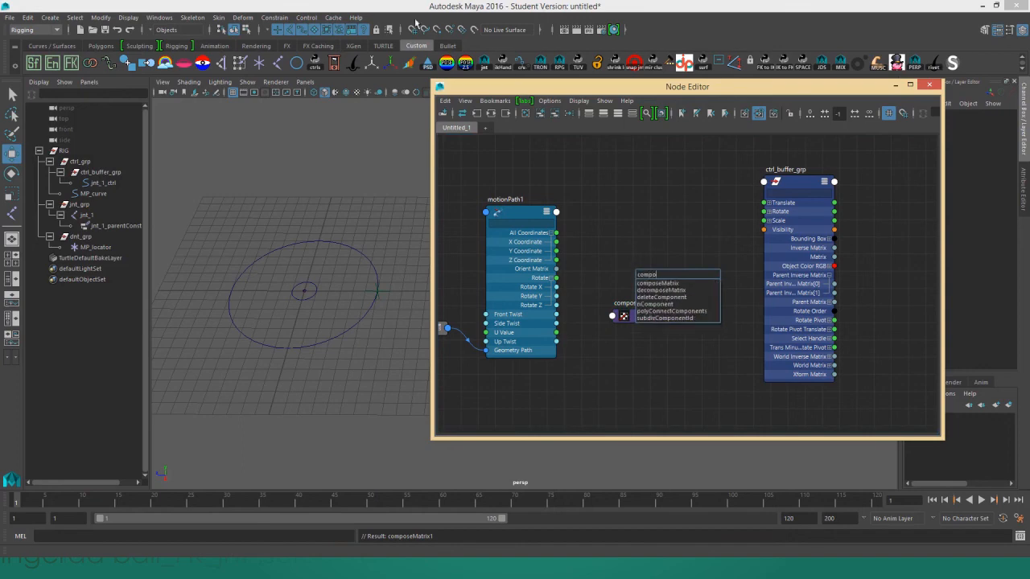
pyautogui.press('Escape')
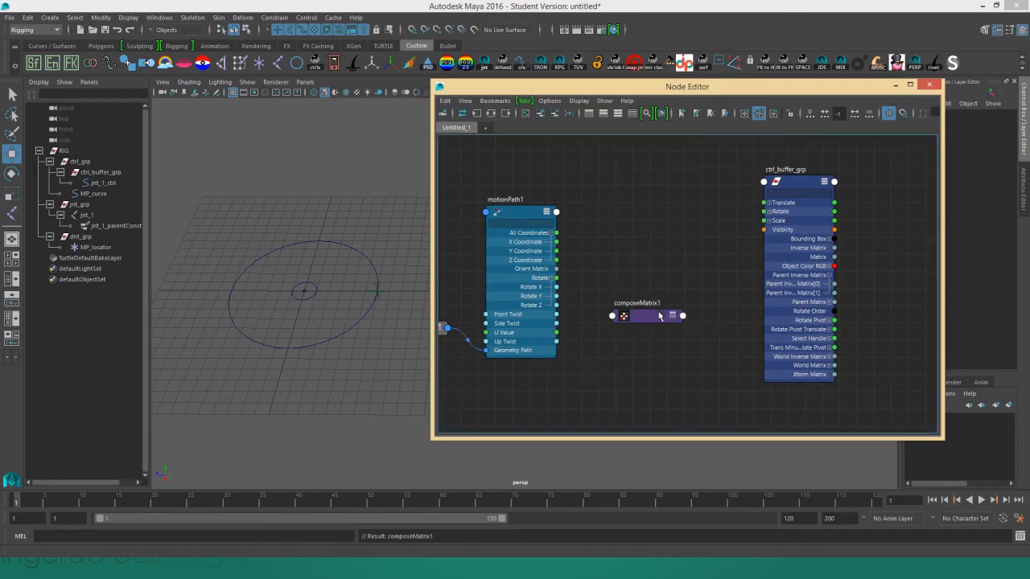
# Check the loaded state of matrixNodes.mll in the Plug-in Manager, leaving its settings as they are.
pyautogui.click(158, 17)
pyautogui.moveTo(198, 89)
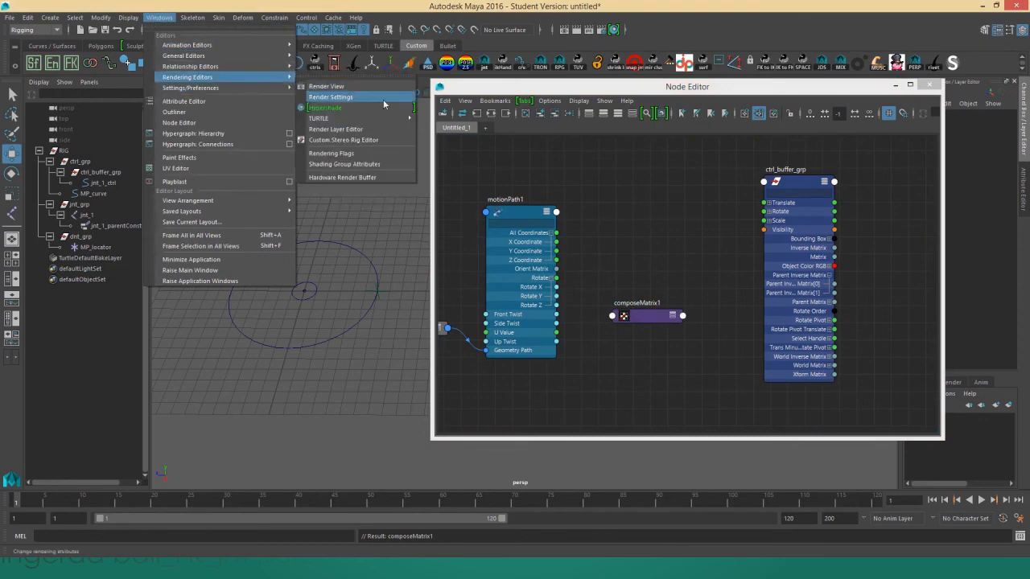
pyautogui.click(380, 189)
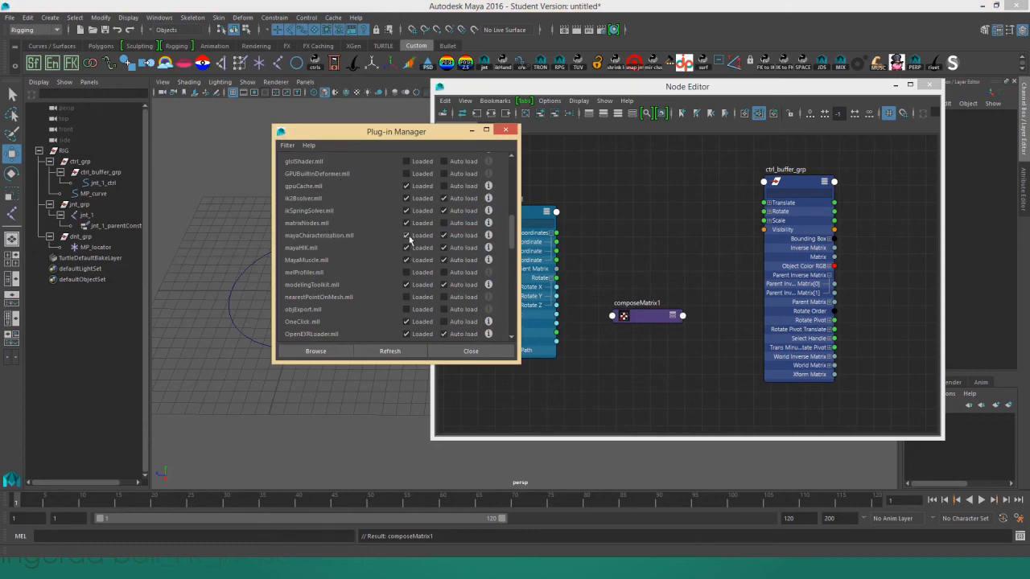
pyautogui.click(471, 350)
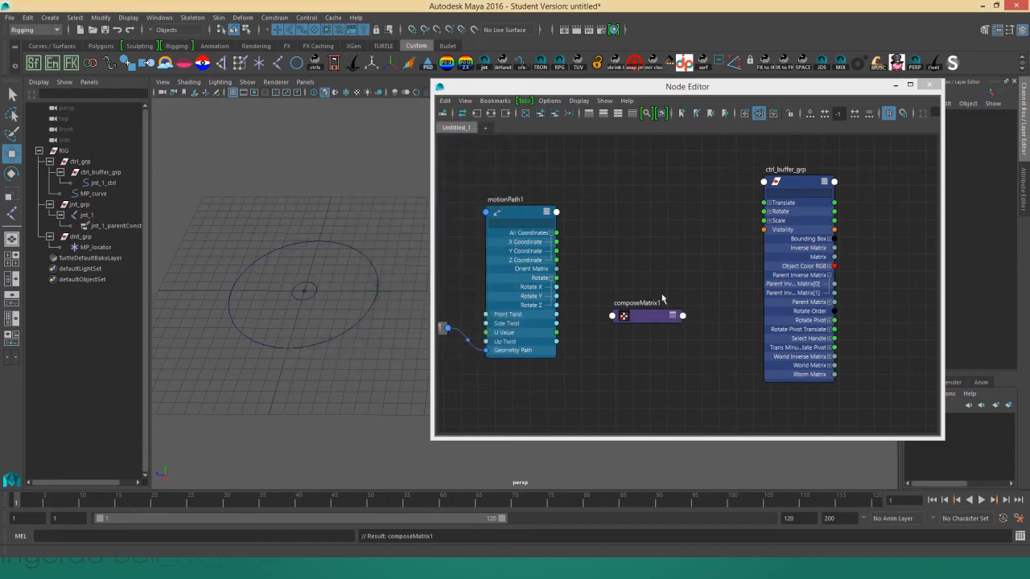
# Expand composeMatrix1 in the Node Editor to show its attribute ports.
pyautogui.keyDown('alt'); pyautogui.moveTo(656, 310); pyautogui.dragTo(624, 292, button='middle'); pyautogui.keyUp('alt')
pyautogui.click(644, 299)
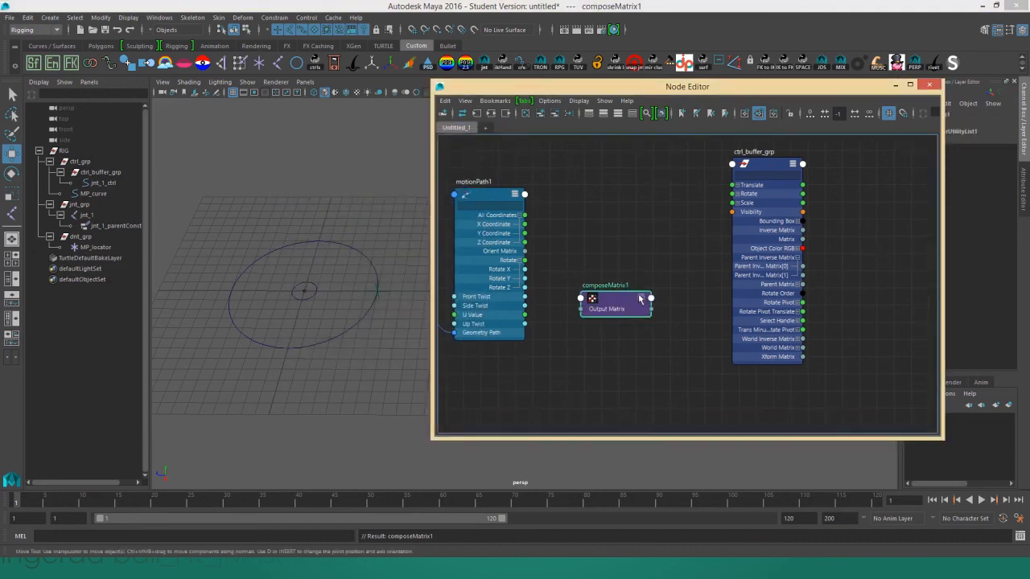
pyautogui.scroll(2, 618, 309)
pyautogui.scroll(-2, 586, 298)
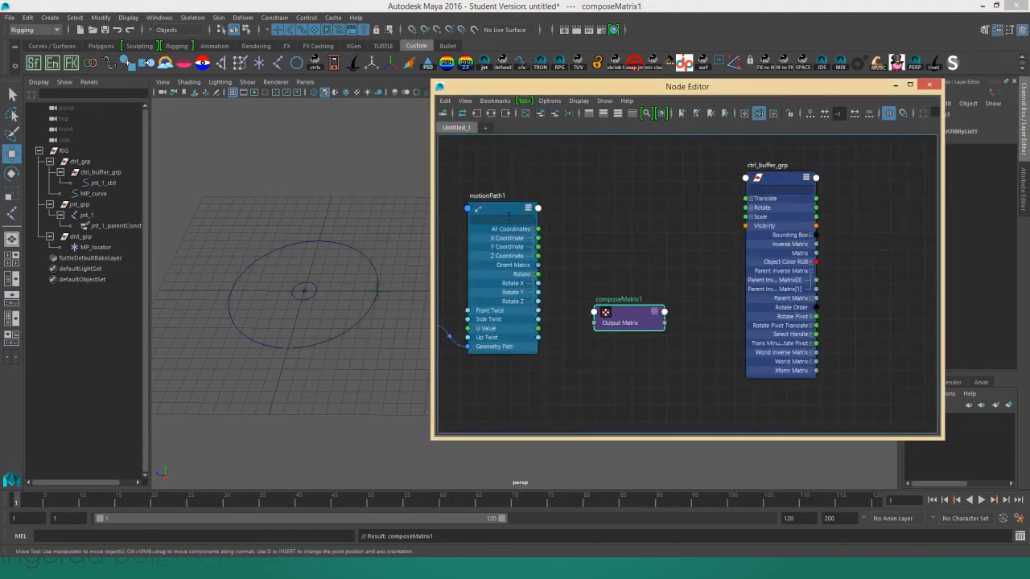
# Set up the Connection Editor with motionPath1 as source, showing outputs only, and composeMatrix1 as destination.
pyautogui.click(160, 17)
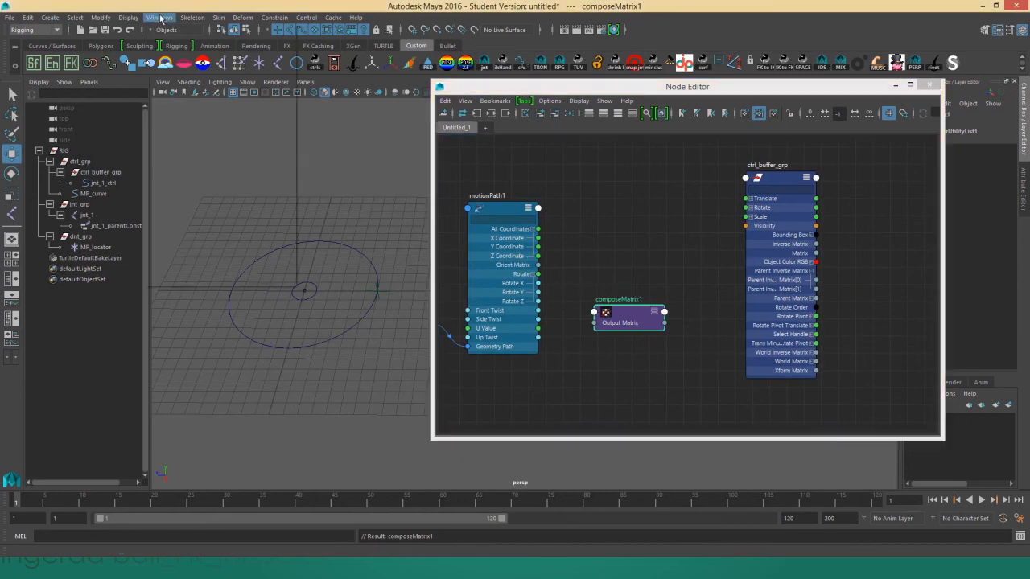
pyautogui.moveTo(218, 55)
pyautogui.click(368, 98)
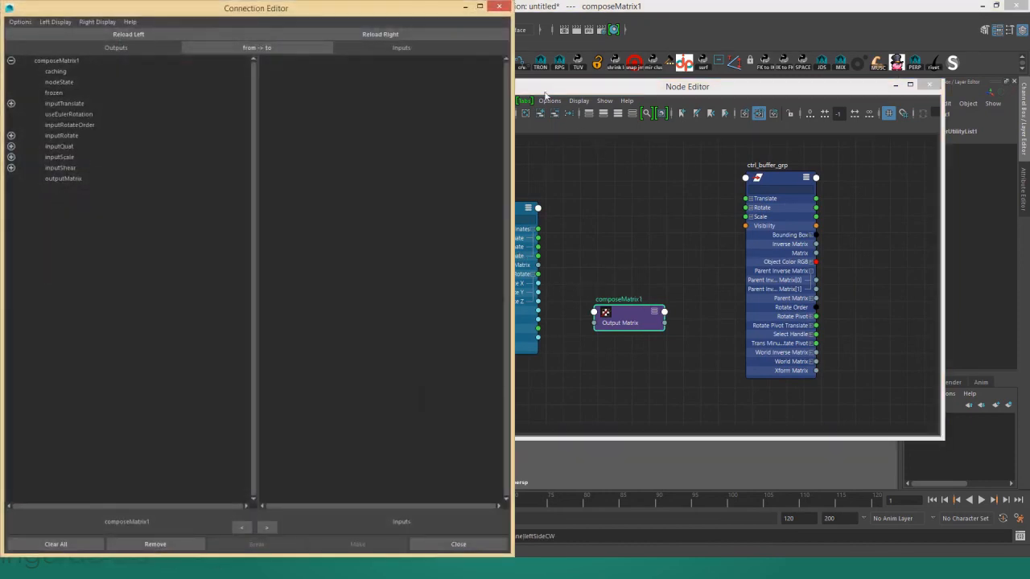
pyautogui.moveTo(512, 72); pyautogui.dragTo(383, 72)
pyautogui.click(501, 242)
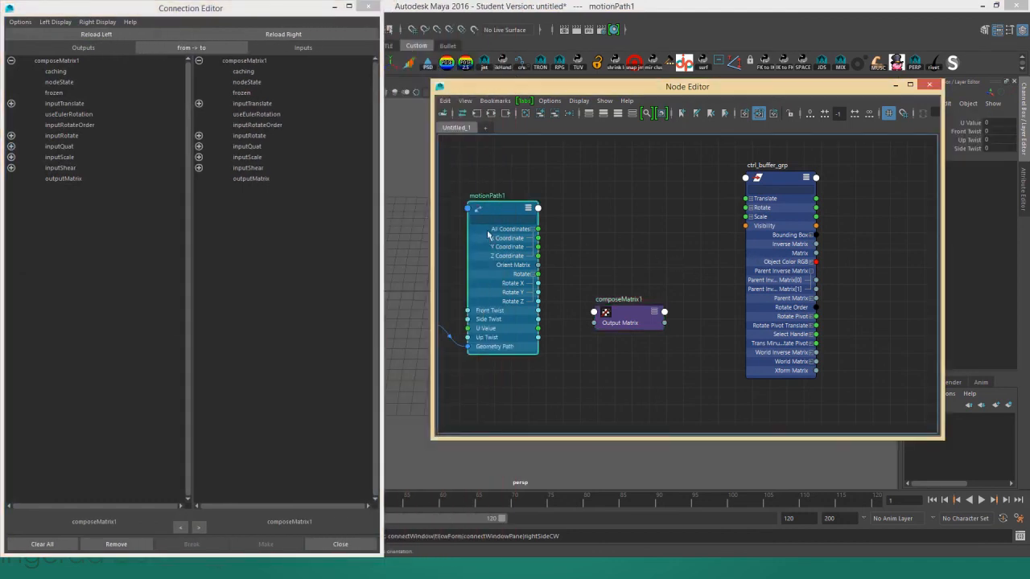
pyautogui.click(96, 34)
pyautogui.click(56, 24)
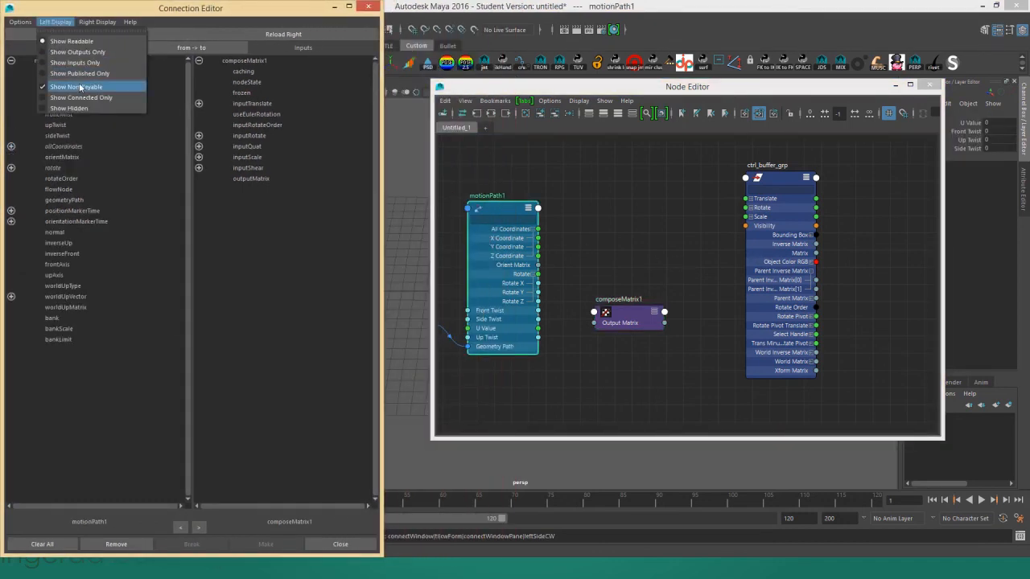
pyautogui.click(76, 52)
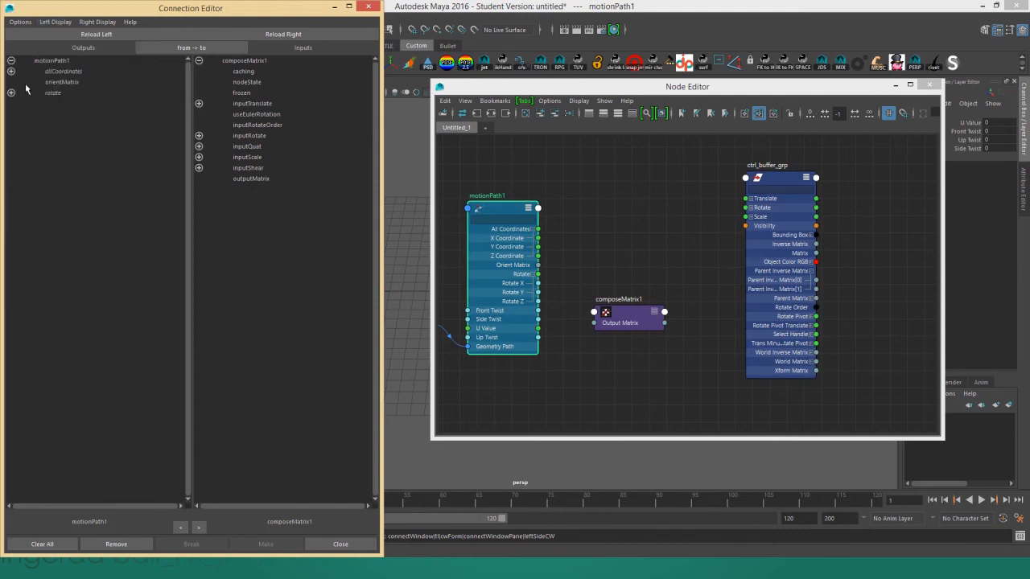
# Connect motionPath1's rotate to composeMatrix1's inputRotate and its allCoordinates to inputTranslate.
pyautogui.click(53, 92)
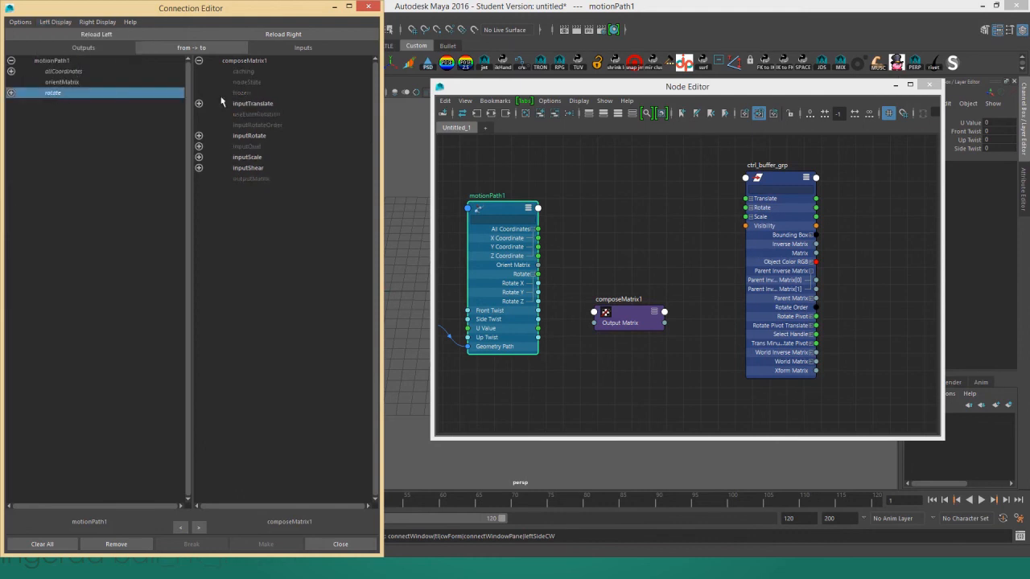
pyautogui.click(263, 135)
pyautogui.click(68, 72)
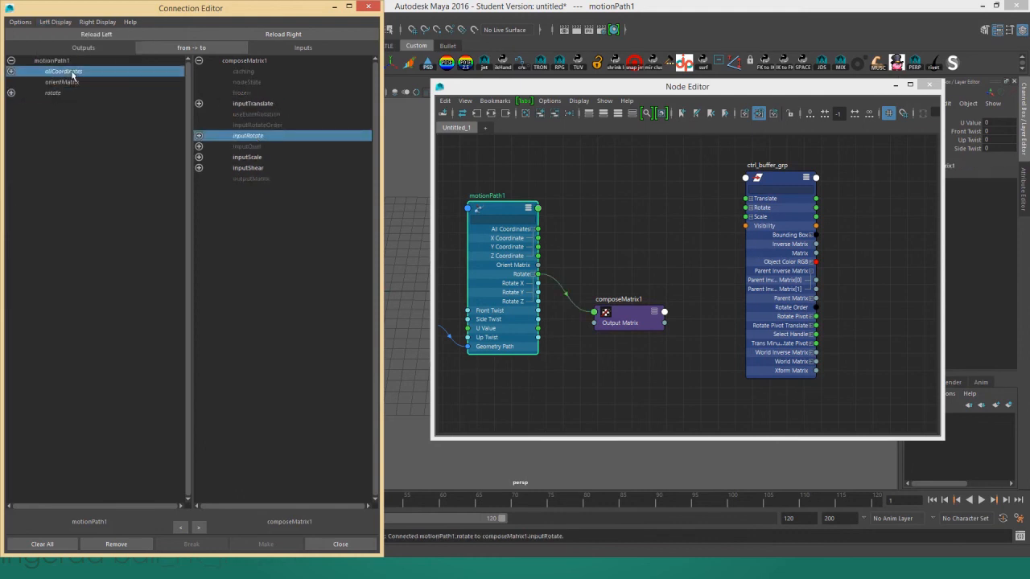
pyautogui.click(280, 104)
pyautogui.scroll(3, 541, 196)
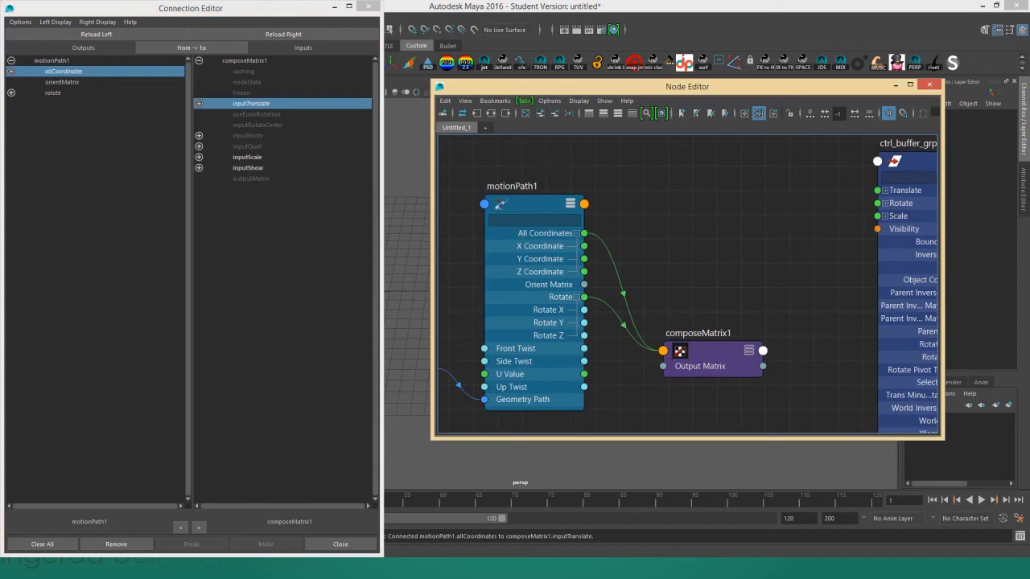
pyautogui.scroll(-3, 764, 199)
# Move composeMatrix1 closer to the outputs of motionPath1 and rename it worldMatrix.
pyautogui.keyDown('alt'); pyautogui.moveTo(734, 241); pyautogui.dragTo(653, 221, button='middle'); pyautogui.keyUp('alt')
pyautogui.scroll(3, 660, 245)
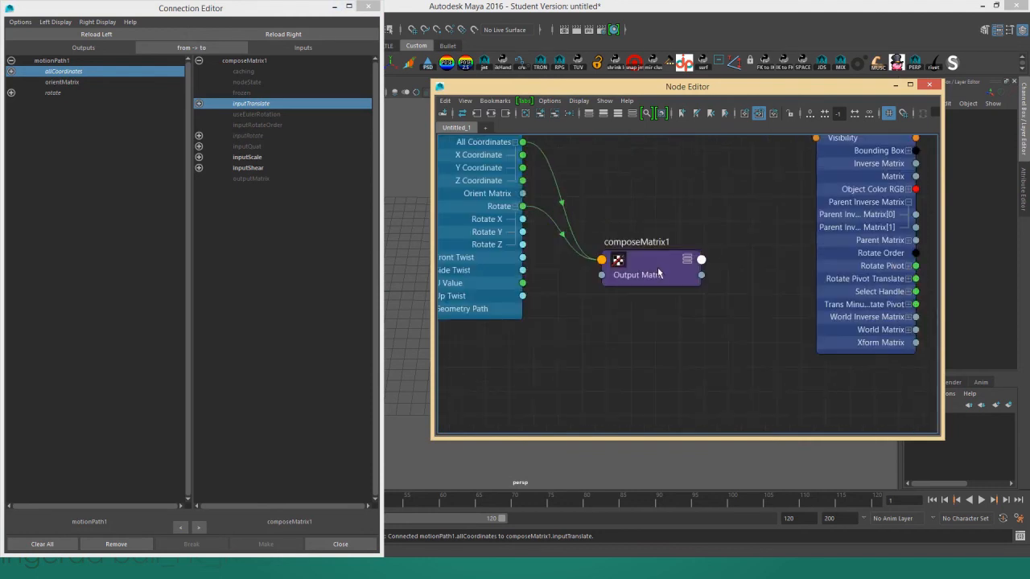
pyautogui.moveTo(659, 271); pyautogui.dragTo(640, 235)
pyautogui.scroll(-3, 617, 204)
pyautogui.scroll(2, 665, 252)
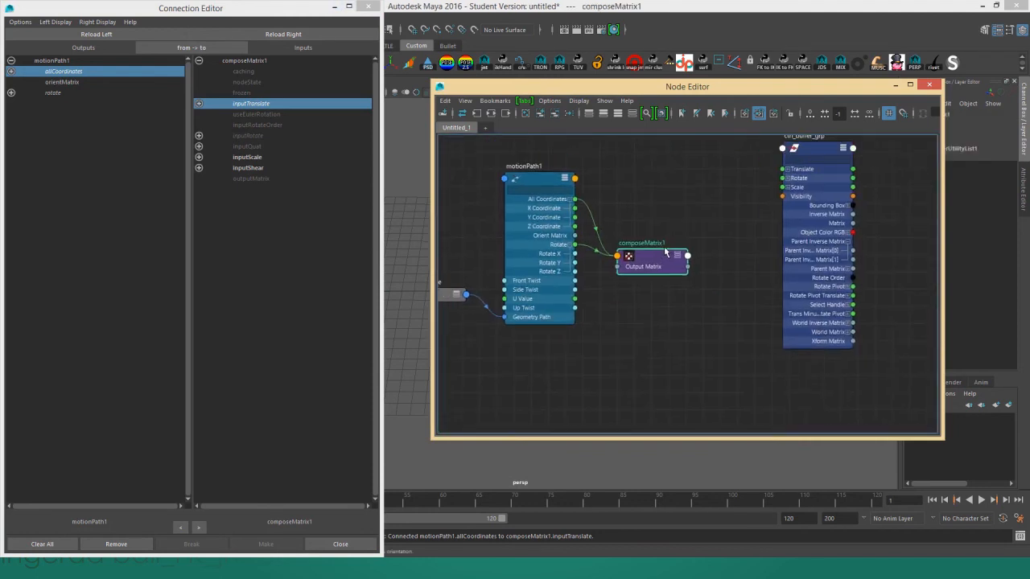
pyautogui.doubleClick(647, 243)
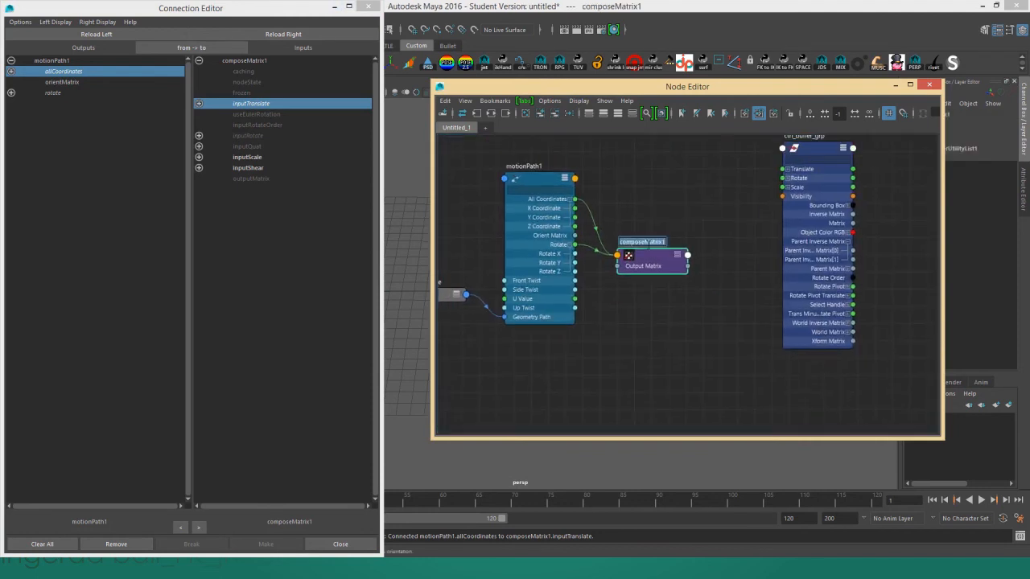
pyautogui.write('worldMatrix')
pyautogui.press('Return')
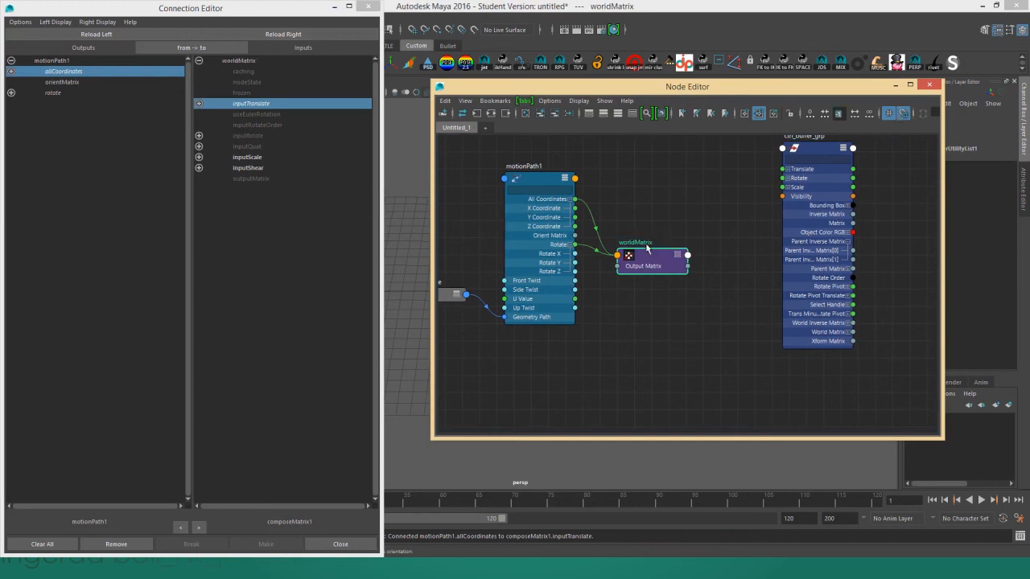
pyautogui.scroll(3, 553, 201)
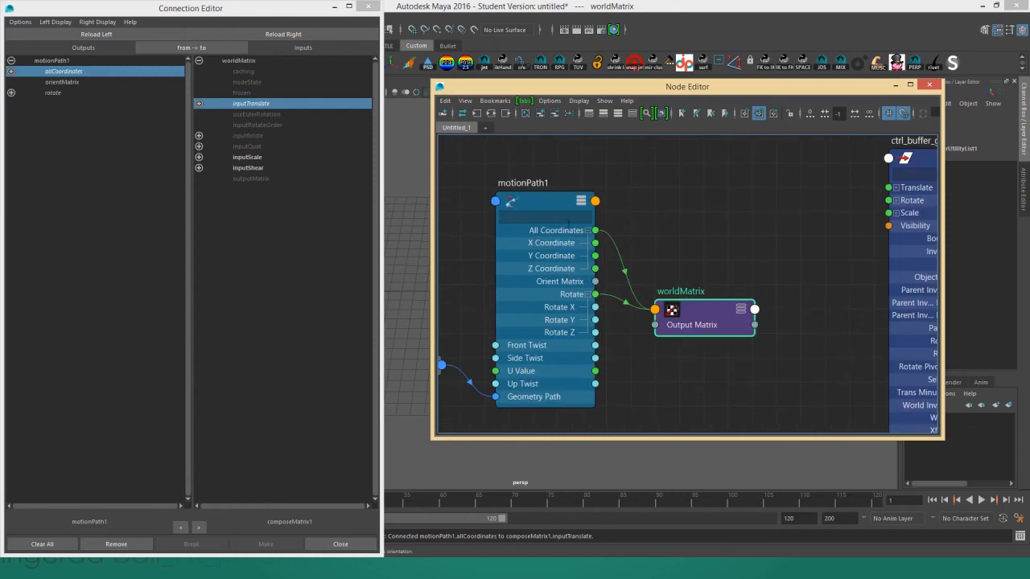
pyautogui.scroll(-2, 798, 200)
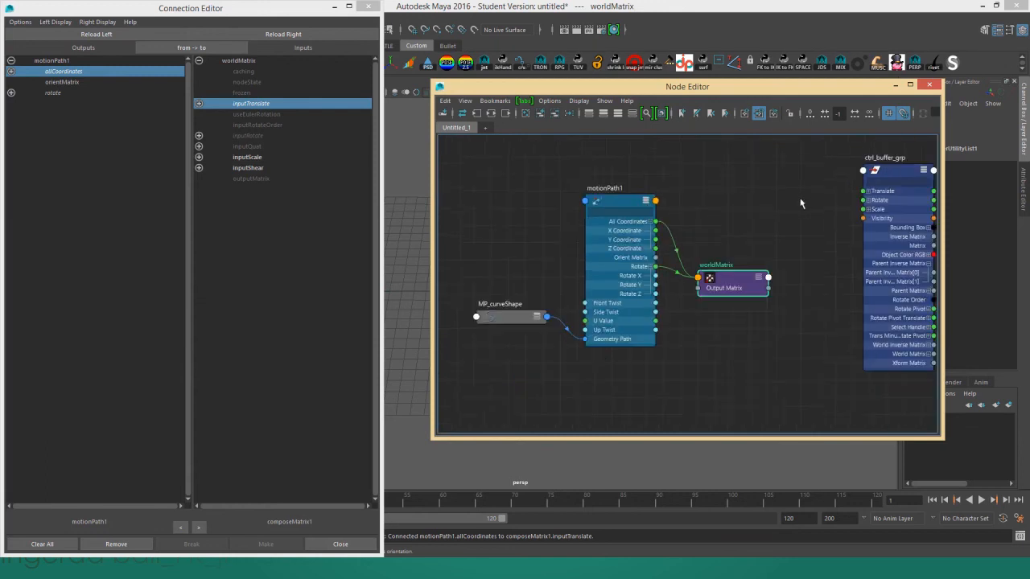
# Minimize the Connection Editor and reposition the ctrl_buffer_grp node to the output side of worldMatrix in the Node Editor.
pyautogui.keyDown('alt'); pyautogui.moveTo(797, 227); pyautogui.dragTo(755, 225, button='middle'); pyautogui.keyUp('alt')
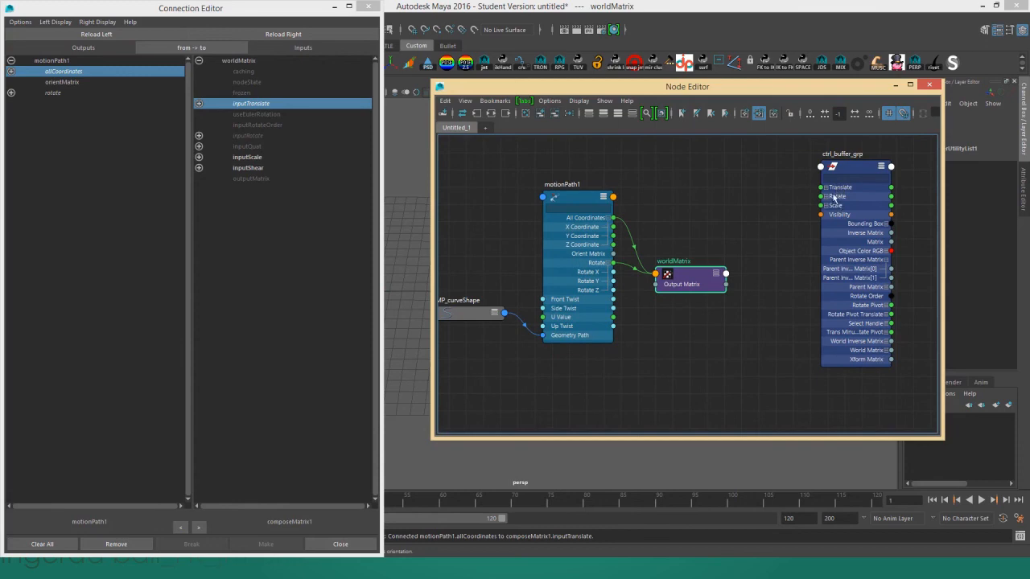
pyautogui.click(335, 6)
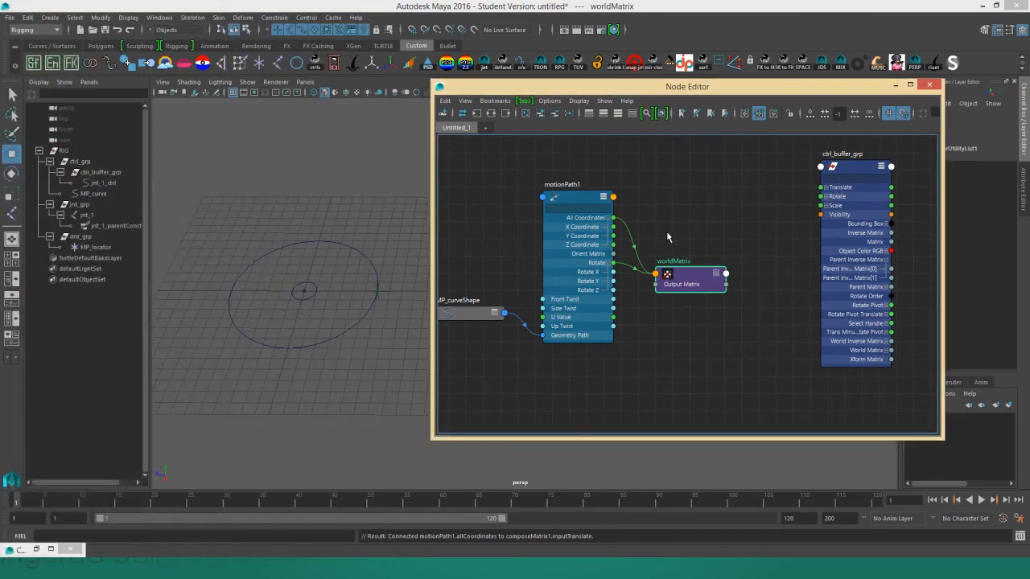
pyautogui.scroll(3, 616, 301)
pyautogui.moveTo(617, 301); pyautogui.dragTo(638, 262)
pyautogui.keyDown('alt'); pyautogui.moveTo(884, 294); pyautogui.dragTo(693, 272, button='middle'); pyautogui.keyUp('alt')
pyautogui.scroll(-3, 694, 272)
pyautogui.moveTo(695, 276); pyautogui.dragTo(733, 229)
pyautogui.moveTo(673, 281); pyautogui.dragTo(724, 333)
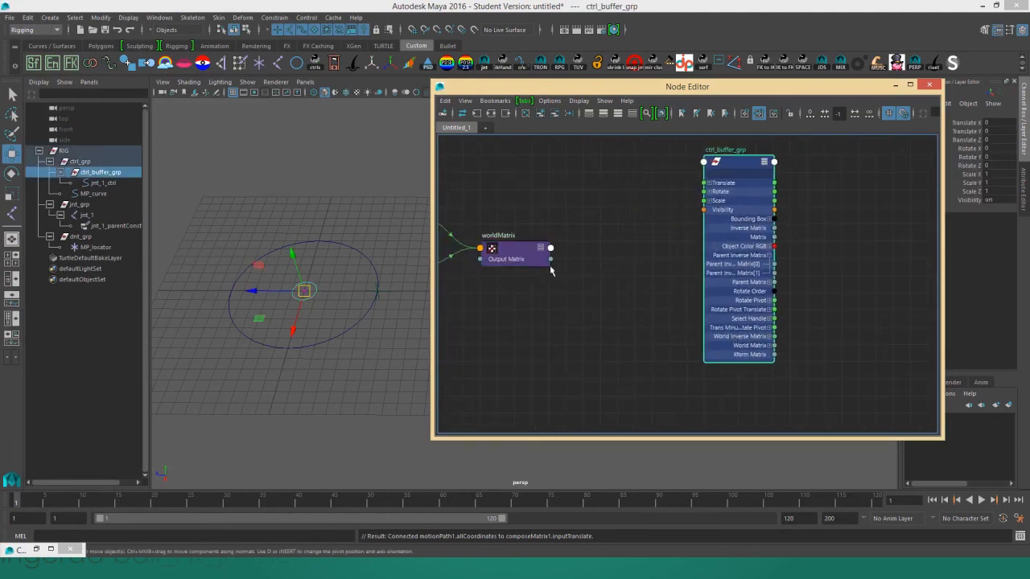
# Examine the worldMatrix node's inputs from motionPath1 and the matrix attributes of ctrl_buffer_grp.
pyautogui.click(527, 256)
pyautogui.keyDown('alt'); pyautogui.moveTo(521, 260); pyautogui.dragTo(610, 270, button='middle'); pyautogui.keyUp('alt')
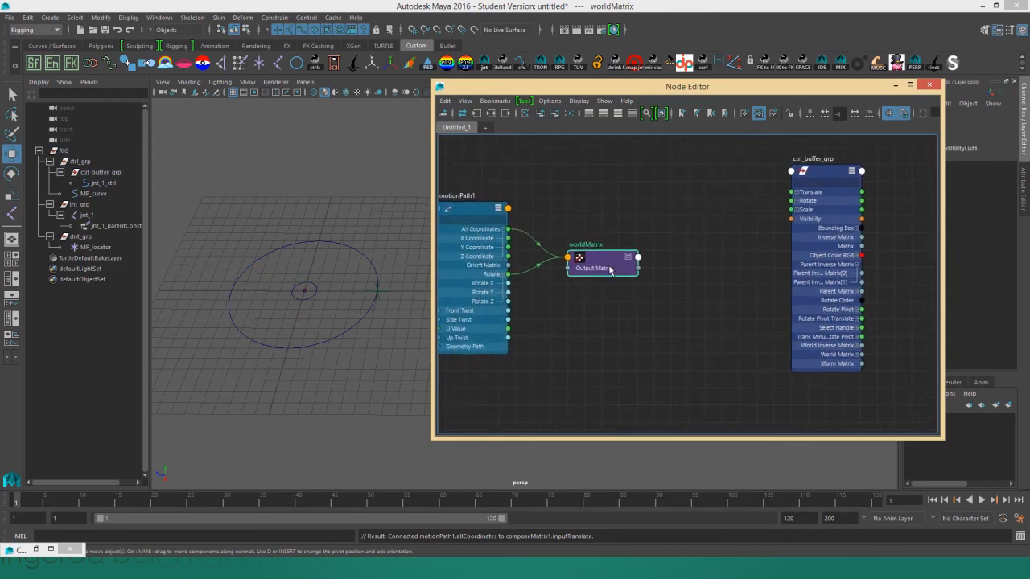
pyautogui.scroll(2, 609, 271)
pyautogui.scroll(-2, 696, 280)
pyautogui.scroll(2, 643, 267)
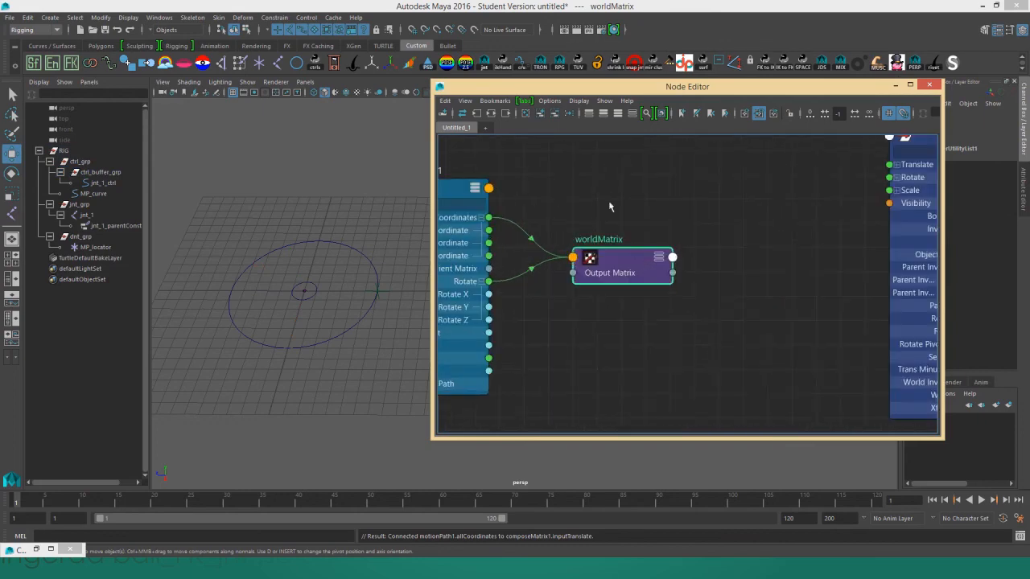
pyautogui.moveTo(604, 314); pyautogui.dragTo(640, 284)
pyautogui.click(628, 231)
pyautogui.click(622, 254)
pyautogui.keyDown('alt'); pyautogui.moveTo(620, 243); pyautogui.dragTo(649, 236, button='middle'); pyautogui.keyUp('alt')
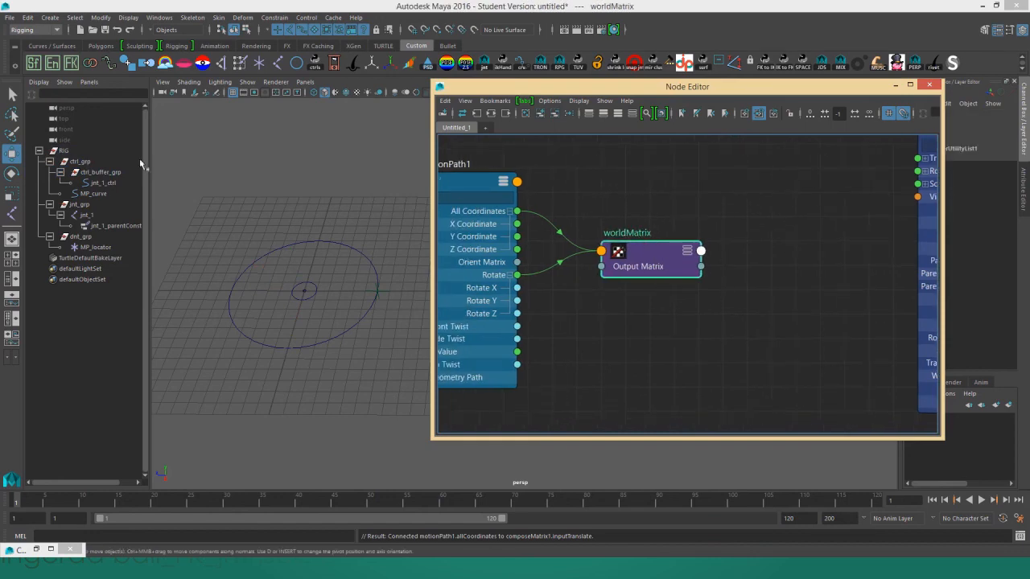
pyautogui.click(105, 173)
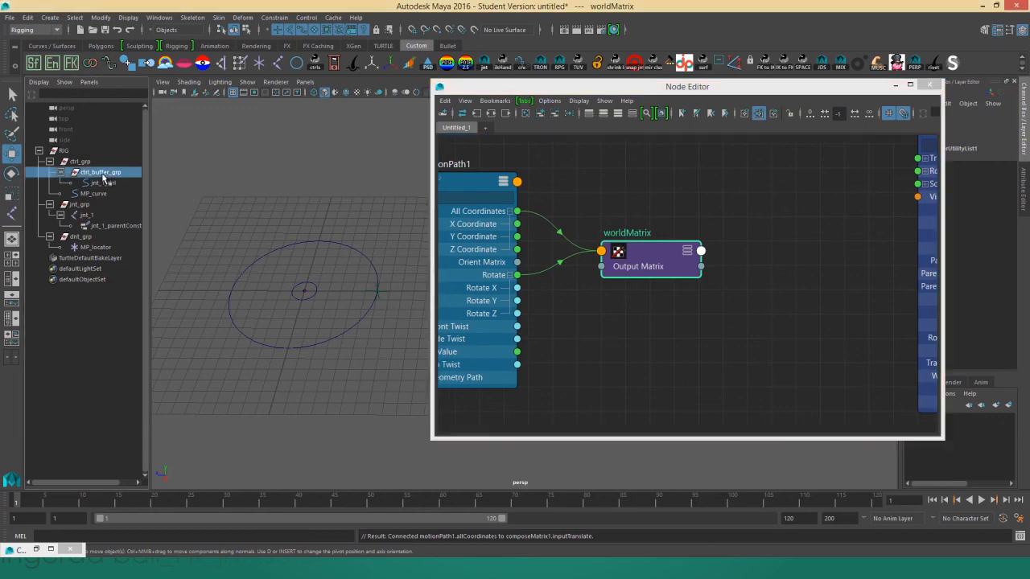
pyautogui.click(282, 177)
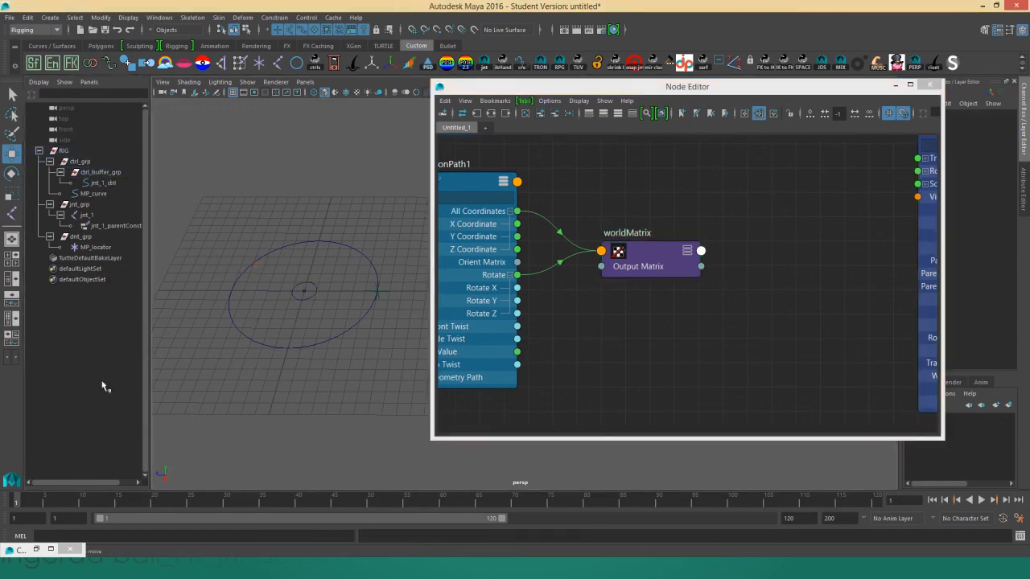
pyautogui.scroll(-3, 751, 219)
pyautogui.keyDown('alt'); pyautogui.moveTo(751, 219); pyautogui.dragTo(638, 217, button='middle'); pyautogui.keyUp('alt')
pyautogui.scroll(2, 758, 231)
pyautogui.moveTo(731, 222); pyautogui.dragTo(723, 246)
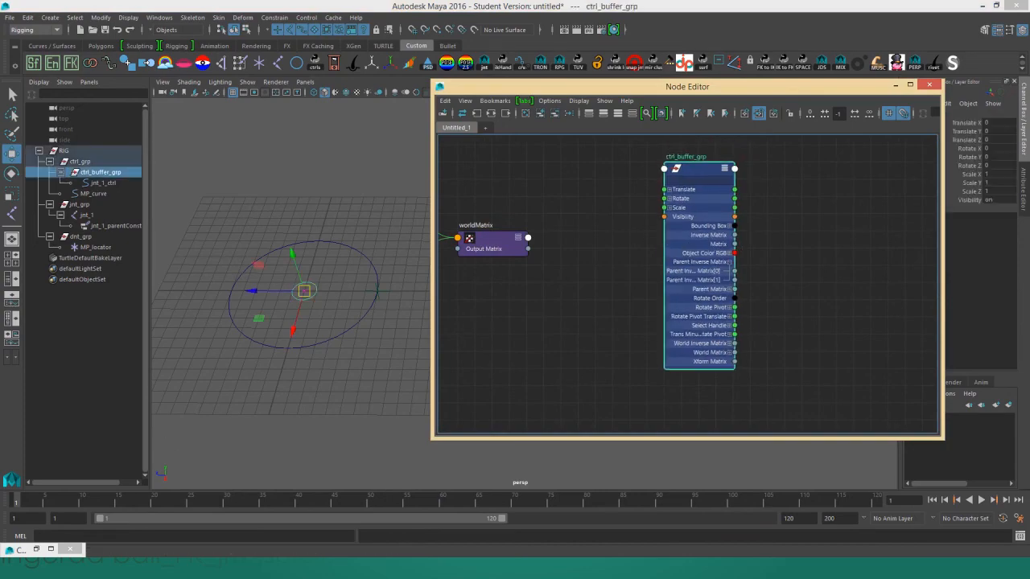
# Switch to the web browser and read the Hands-On Matrices article's section on making the constraint hierarchy-proof.
pyautogui.click(149, 568)
pyautogui.scroll(-1, 331, 349)
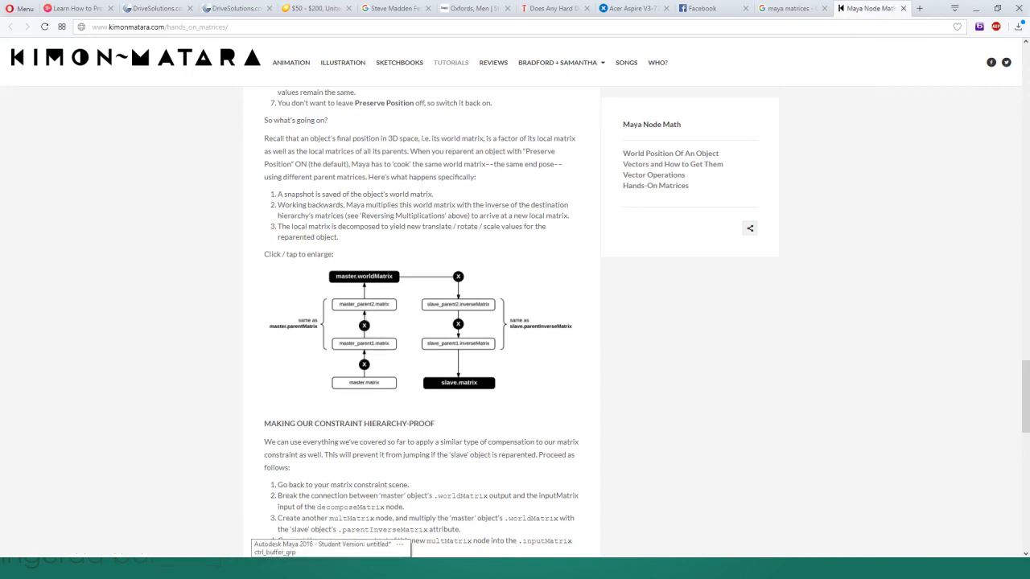
# Return to Maya and move the ctrl_buffer_grp node directly above worldMatrix in the Node Editor.
pyautogui.click(342, 569)
pyautogui.keyDown('alt'); pyautogui.moveTo(618, 279); pyautogui.dragTo(704, 329, button='middle'); pyautogui.keyUp('alt')
pyautogui.click(611, 302)
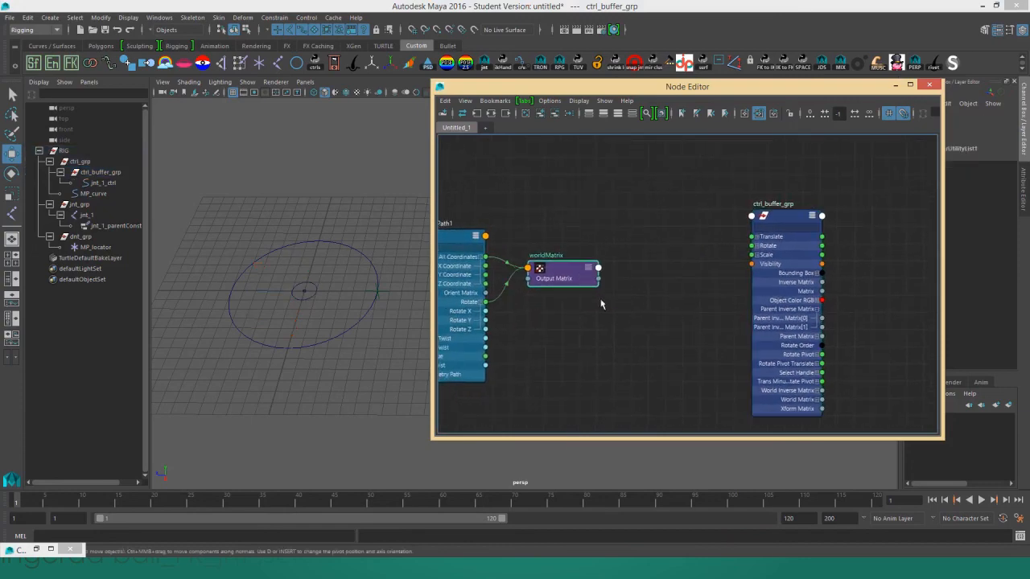
pyautogui.keyDown('alt'); pyautogui.moveTo(648, 296); pyautogui.dragTo(718, 330, button='middle'); pyautogui.keyUp('alt')
pyautogui.scroll(-3, 781, 321)
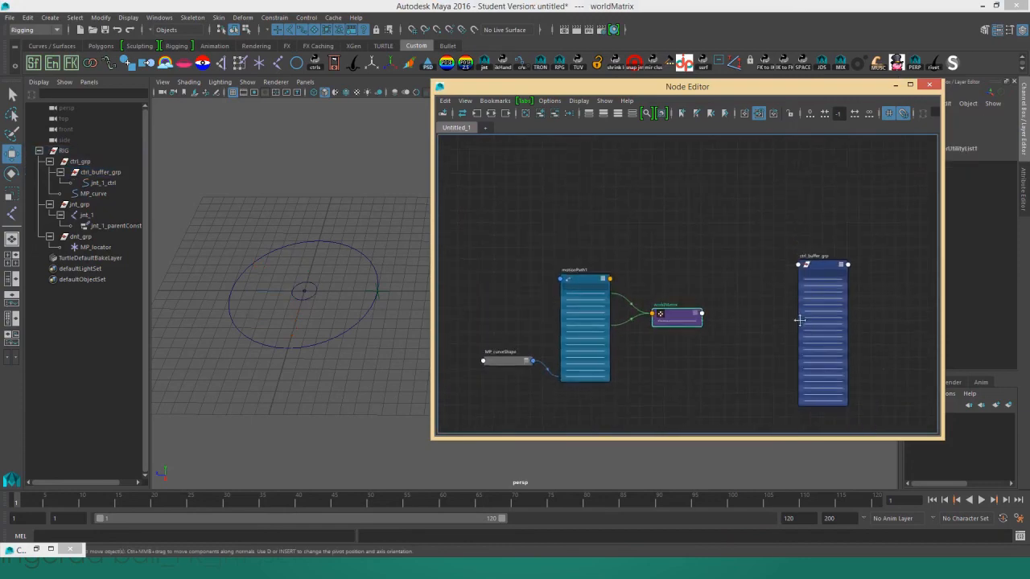
pyautogui.keyDown('alt'); pyautogui.moveTo(797, 320); pyautogui.dragTo(792, 331, button='middle'); pyautogui.keyUp('alt')
pyautogui.click(796, 317)
pyautogui.moveTo(795, 320); pyautogui.dragTo(649, 194)
pyautogui.keyDown('alt'); pyautogui.moveTo(764, 235); pyautogui.dragTo(720, 214, button='middle'); pyautogui.keyUp('alt')
pyautogui.scroll(3, 700, 249)
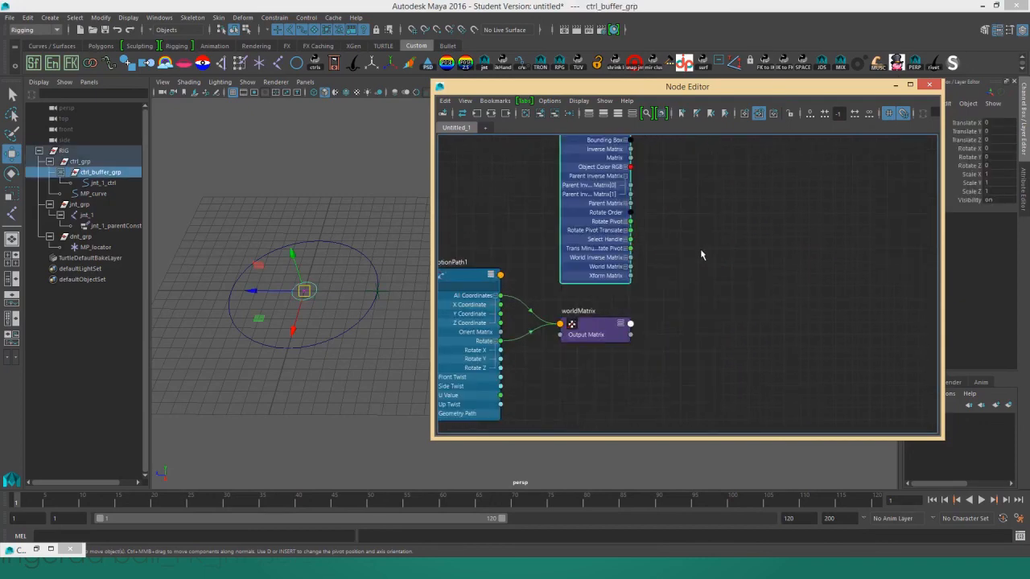
# Create a multMatrix node in the Node Editor and place it on the output side of worldMatrix and ctrl_buffer_grp.
pyautogui.keyDown('alt'); pyautogui.moveTo(700, 249); pyautogui.dragTo(712, 298, button='middle'); pyautogui.keyUp('alt')
pyautogui.click(705, 370)
pyautogui.press('Tab')
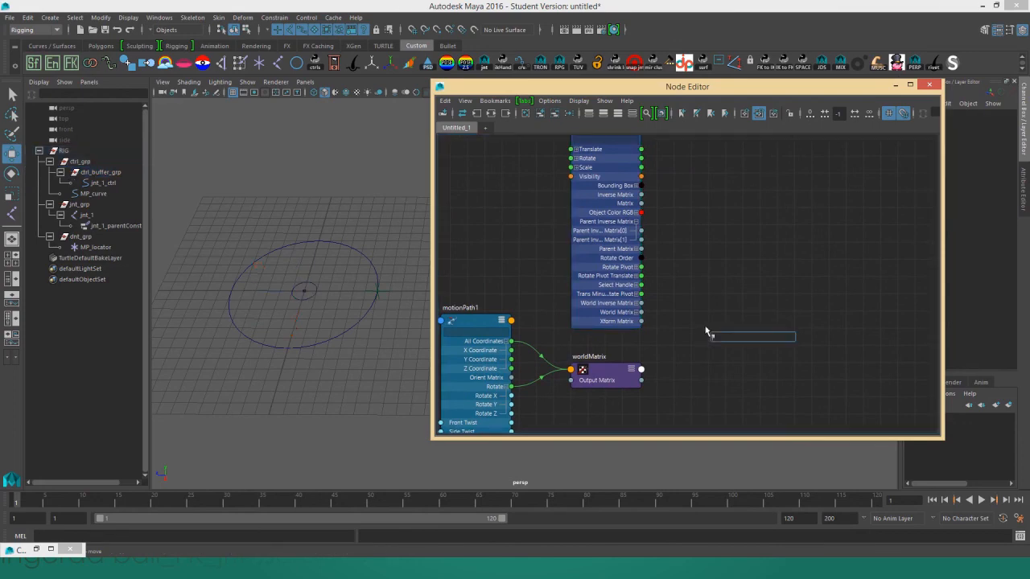
pyautogui.write('multma')
pyautogui.press('Return')
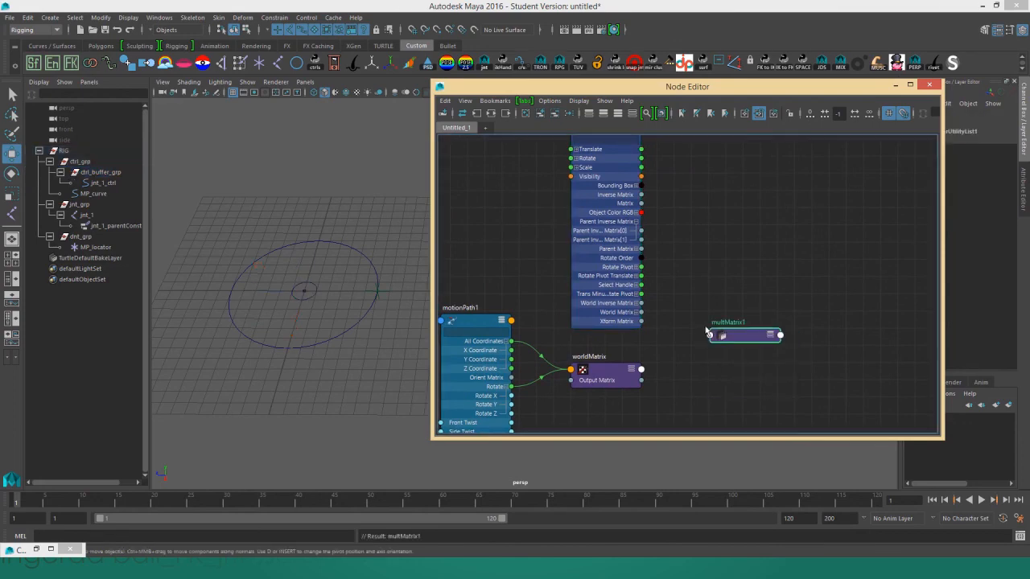
pyautogui.moveTo(740, 337); pyautogui.dragTo(790, 320)
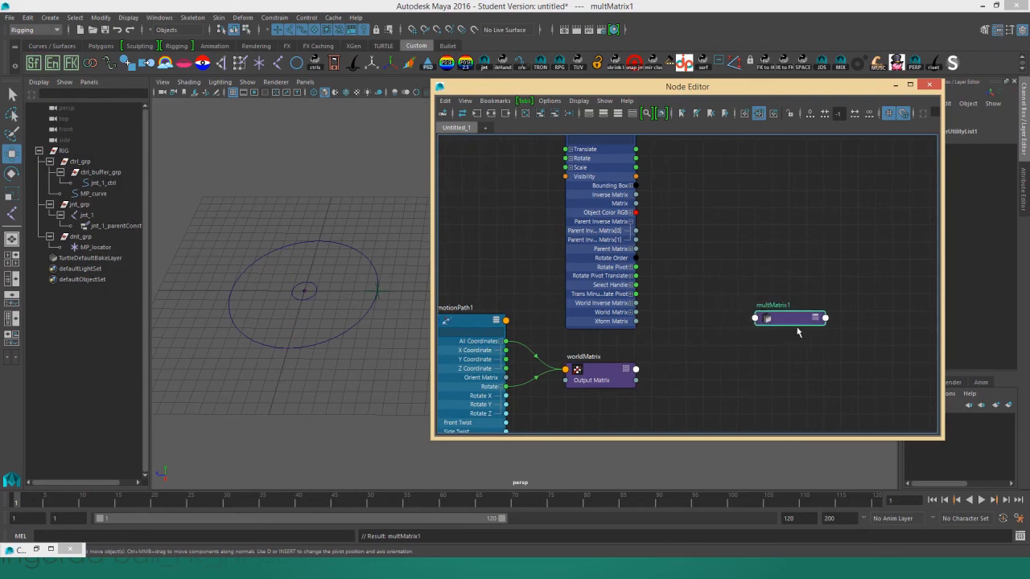
# Expand multMatrix1 to show its ports and connect worldMatrix's Output Matrix to its matrixIn.
pyautogui.click(815, 319)
pyautogui.click(815, 319)
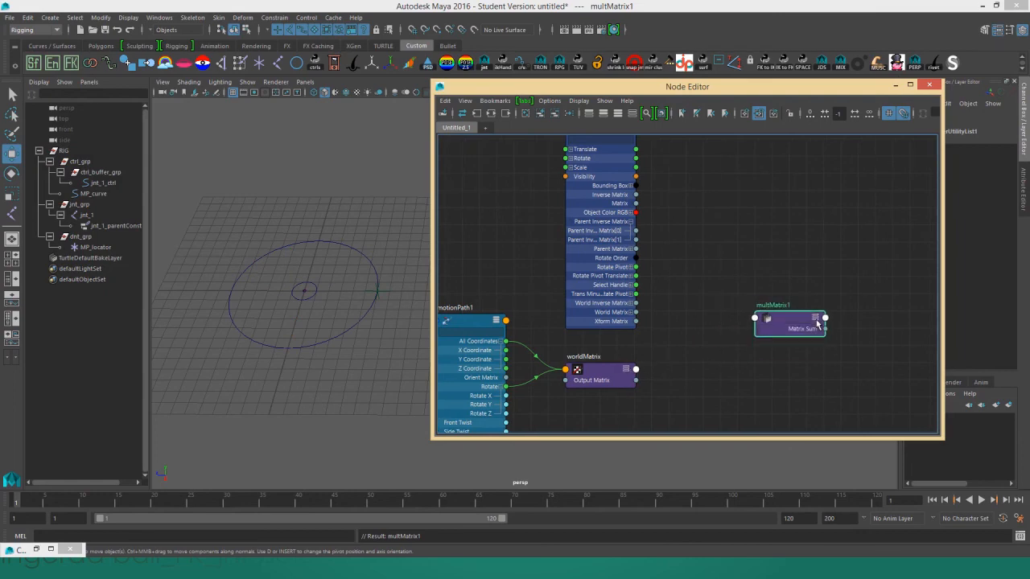
pyautogui.click(815, 320)
pyautogui.click(815, 319)
pyautogui.moveTo(635, 379); pyautogui.dragTo(755, 318)
pyautogui.click(772, 326)
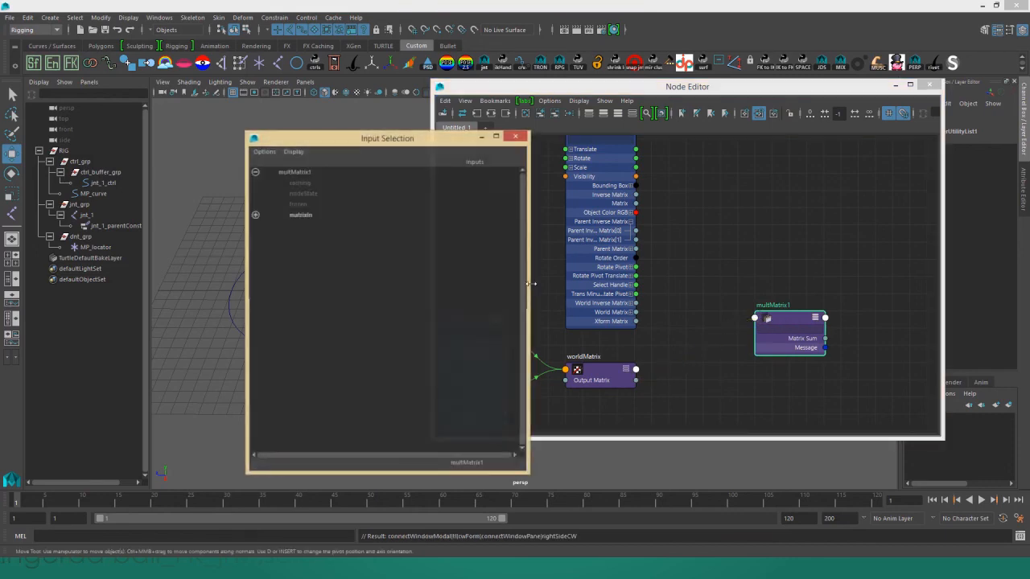
pyautogui.click(296, 215)
pyautogui.click(761, 356)
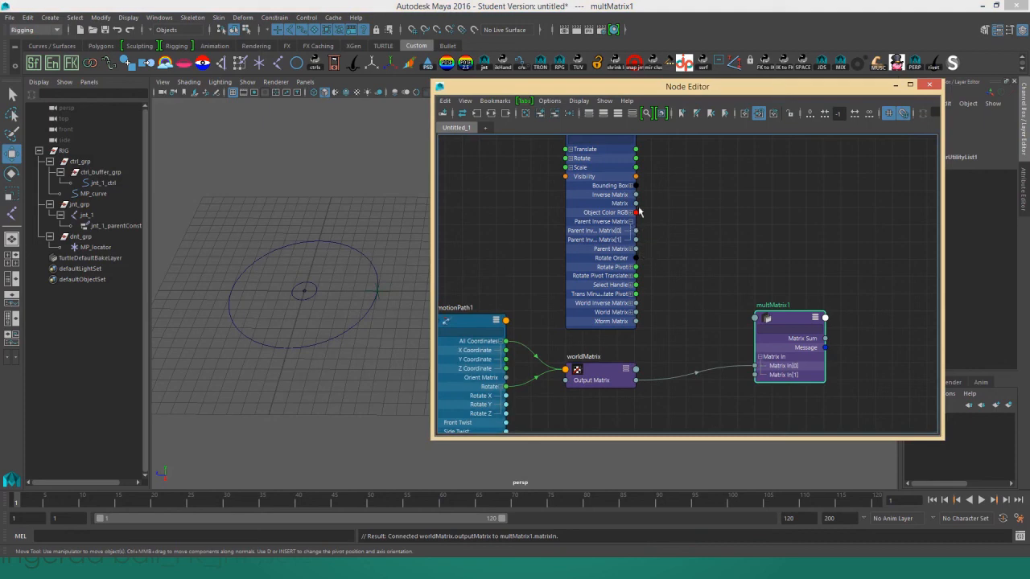
# Connect ctrl_buffer_grp's Parent Inverse Matrix[0] to multMatrix1's Matrix In[1].
pyautogui.scroll(-1, 645, 207)
pyautogui.keyDown('alt'); pyautogui.moveTo(651, 202); pyautogui.dragTo(648, 218, button='middle'); pyautogui.keyUp('alt')
pyautogui.scroll(1, 643, 219)
pyautogui.moveTo(639, 249); pyautogui.dragTo(761, 394)
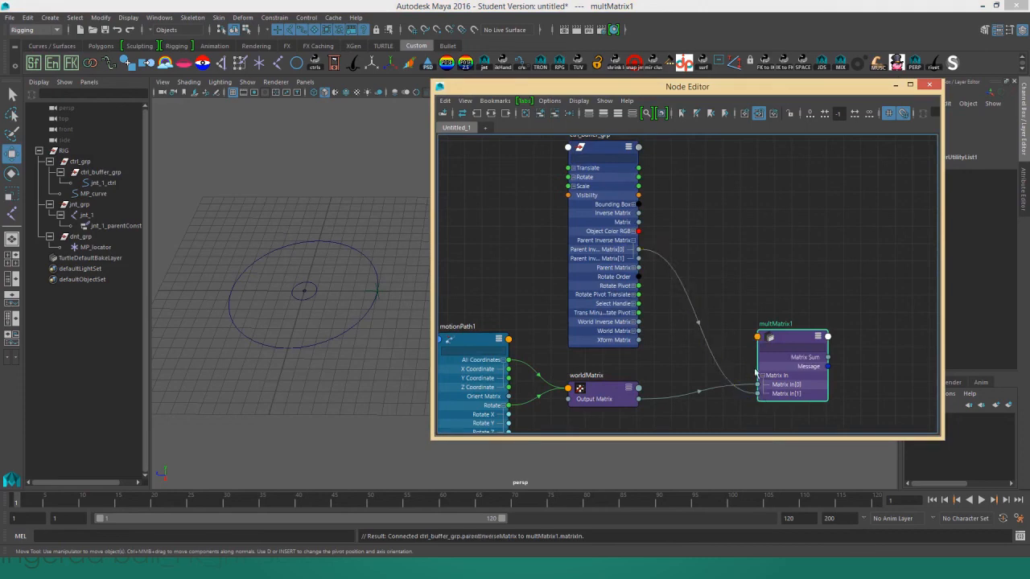
# Move the ctrl_buffer_grp node to the output side of multMatrix1.
pyautogui.scroll(-2, 651, 329)
pyautogui.keyDown('alt'); pyautogui.moveTo(651, 329); pyautogui.dragTo(524, 322, button='middle'); pyautogui.keyUp('alt')
pyautogui.moveTo(523, 322); pyautogui.dragTo(795, 298)
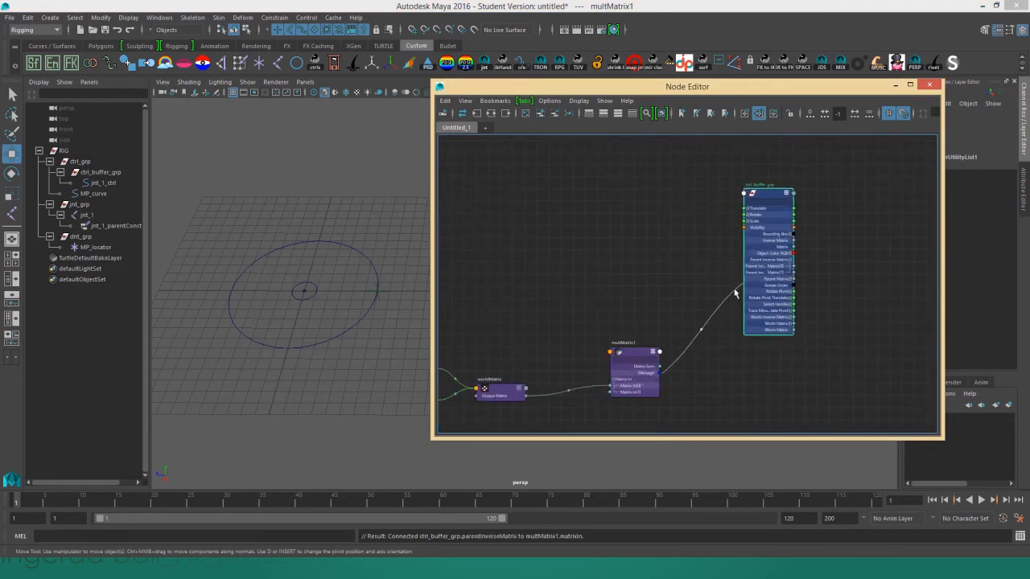
pyautogui.scroll(2, 735, 294)
pyautogui.keyDown('alt'); pyautogui.moveTo(747, 293); pyautogui.dragTo(733, 298, button='middle'); pyautogui.keyUp('alt')
pyautogui.moveTo(777, 305); pyautogui.dragTo(796, 306)
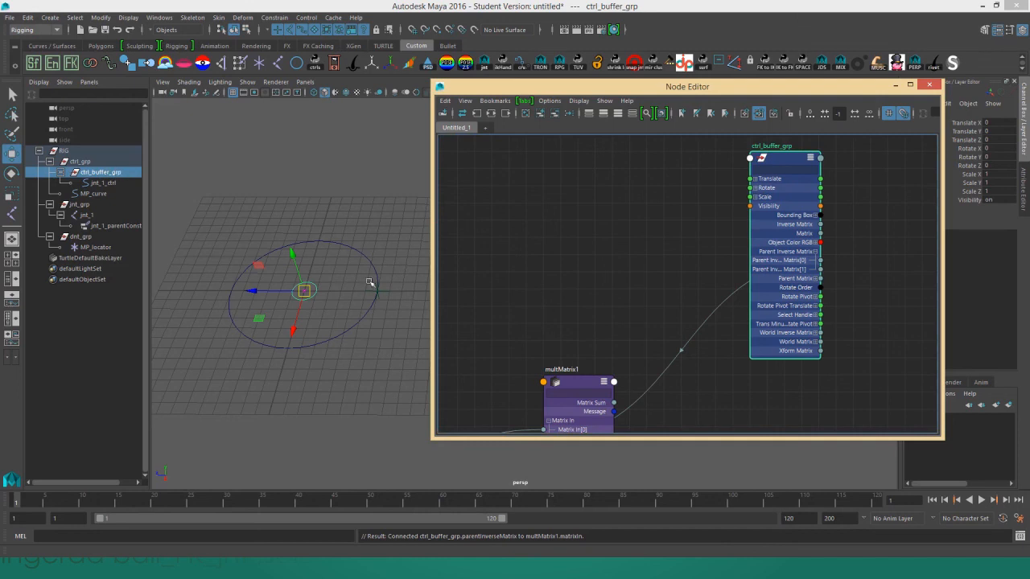
# Select MP_locator and view its placement on the motion path curve from a lower angle.
pyautogui.click(386, 306)
pyautogui.click(381, 293)
pyautogui.keyDown('alt'); pyautogui.moveTo(386, 297); pyautogui.dragTo(391, 271); pyautogui.keyUp('alt')
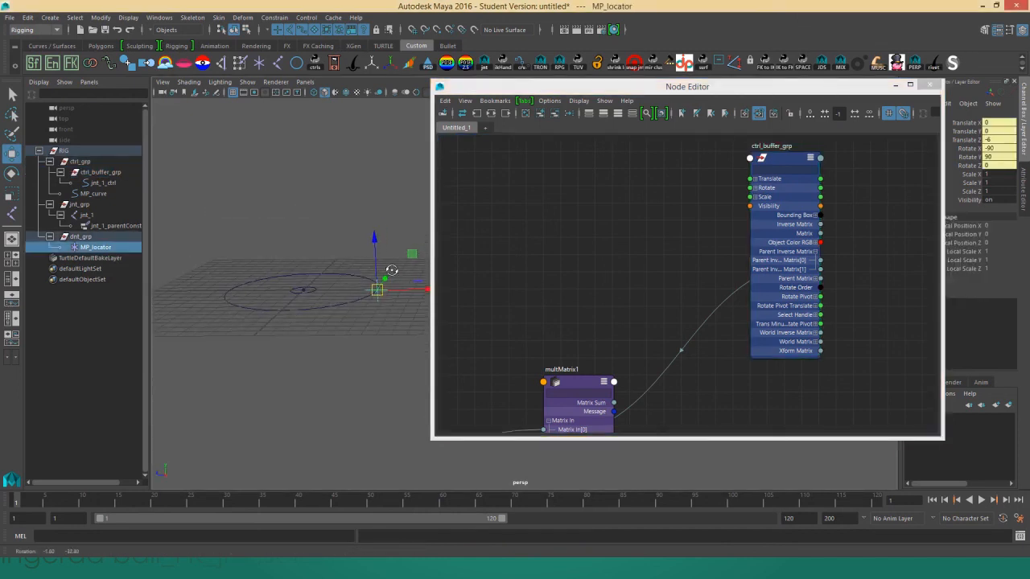
# Lower the ctrl_buffer_grp node roughly level with multMatrix1, leaving room between the two for another node.
pyautogui.scroll(-2, 630, 286)
pyautogui.keyDown('alt'); pyautogui.moveTo(689, 315); pyautogui.dragTo(673, 290, button='middle'); pyautogui.keyUp('alt')
pyautogui.moveTo(729, 288); pyautogui.dragTo(790, 386)
pyautogui.scroll(2, 671, 340)
pyautogui.scroll(2, 625, 232)
pyautogui.click(614, 222)
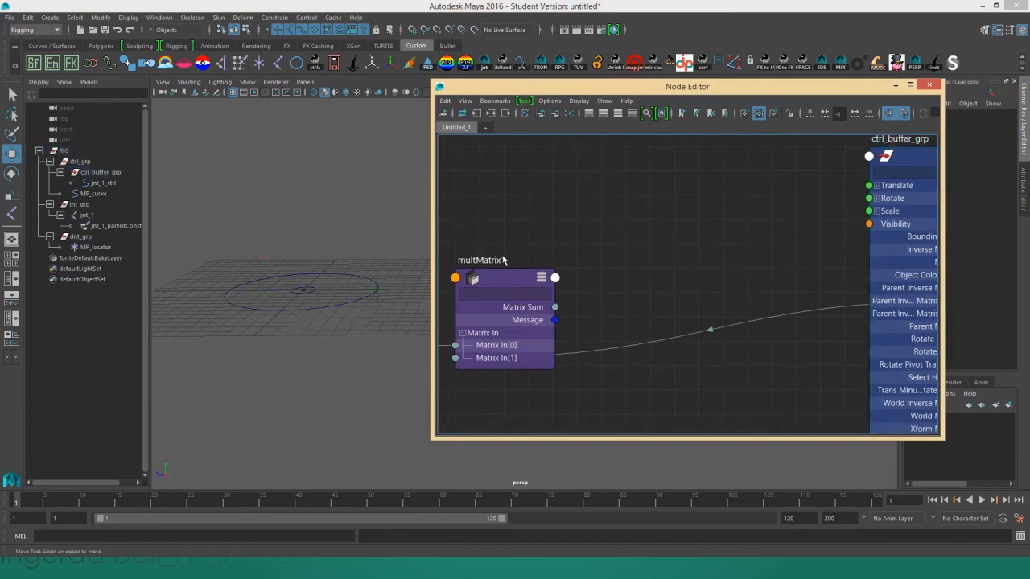
pyautogui.click(505, 288)
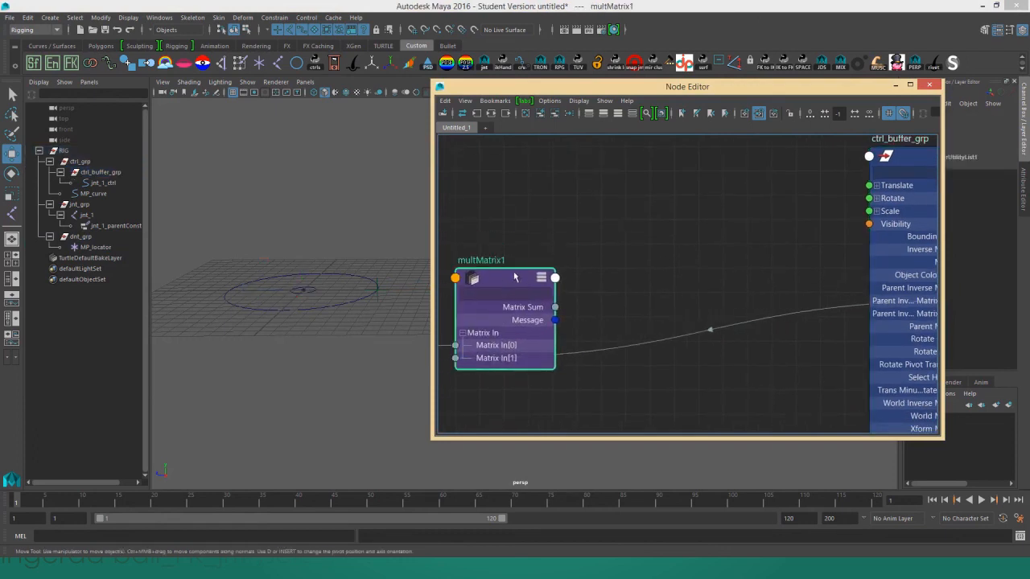
pyautogui.scroll(-2, 700, 257)
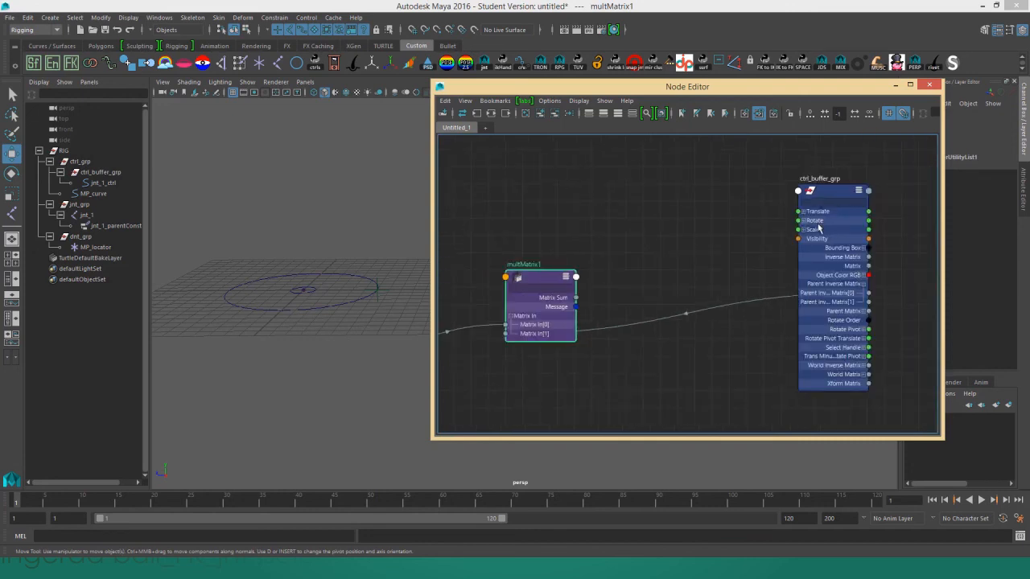
pyautogui.moveTo(833, 233); pyautogui.dragTo(825, 289)
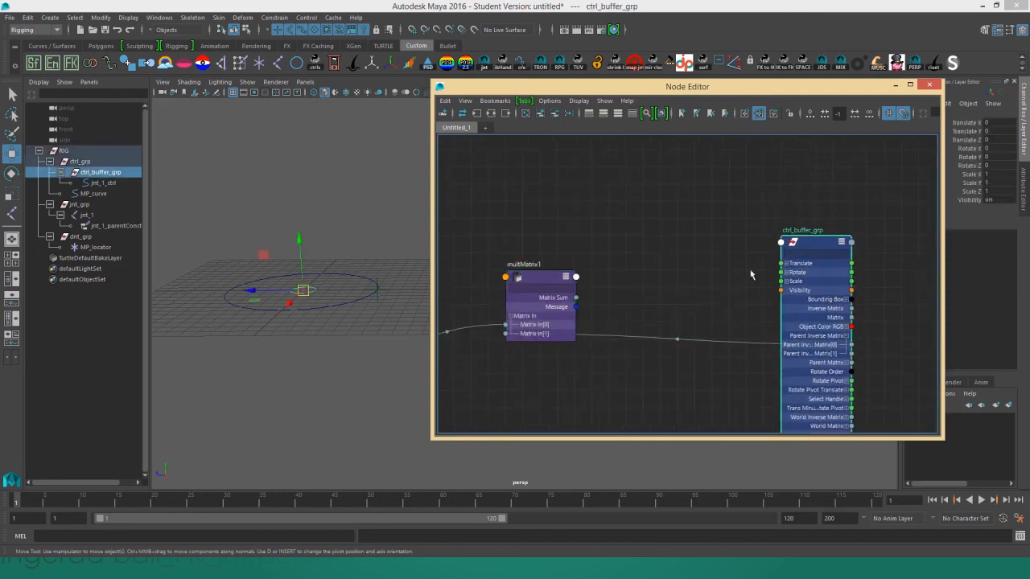
# Create a decomposeMatrix node between multMatrix1 and ctrl_buffer_grp.
pyautogui.moveTo(742, 262); pyautogui.dragTo(653, 254)
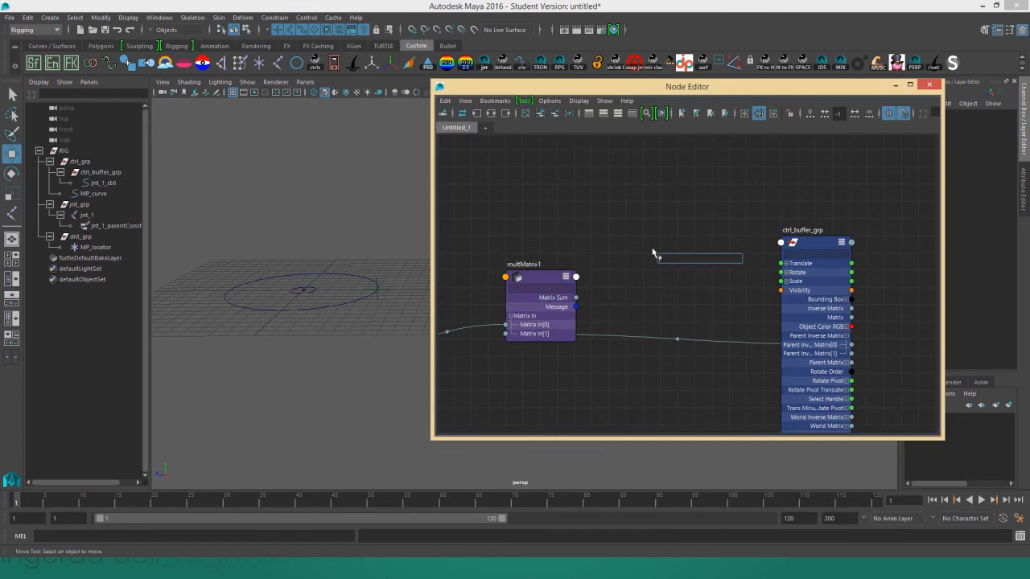
pyautogui.write('decompo')
pyautogui.press('Down')
pyautogui.press('Return')
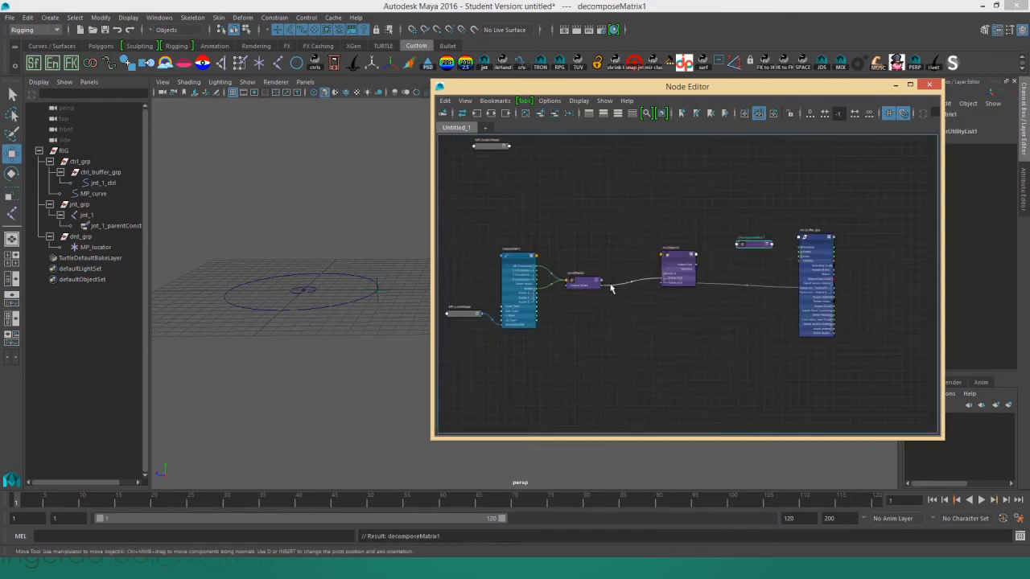
# Expand decomposeMatrix1 to show its ports and connect multMatrix1's Matrix Sum to its inputMatrix.
pyautogui.scroll(3, 724, 257)
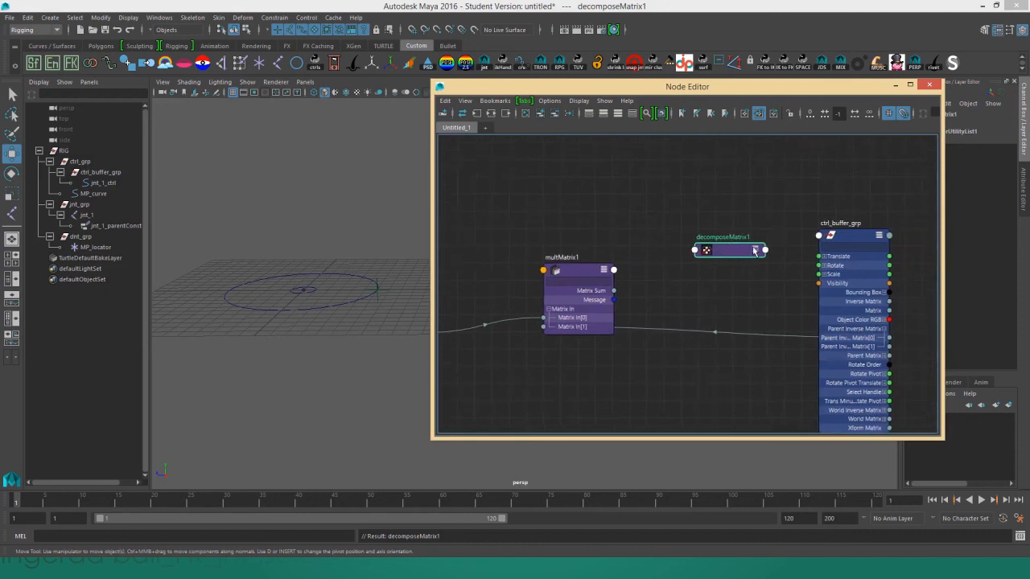
pyautogui.click(754, 250)
pyautogui.moveTo(613, 290); pyautogui.dragTo(695, 251)
pyautogui.click(342, 215)
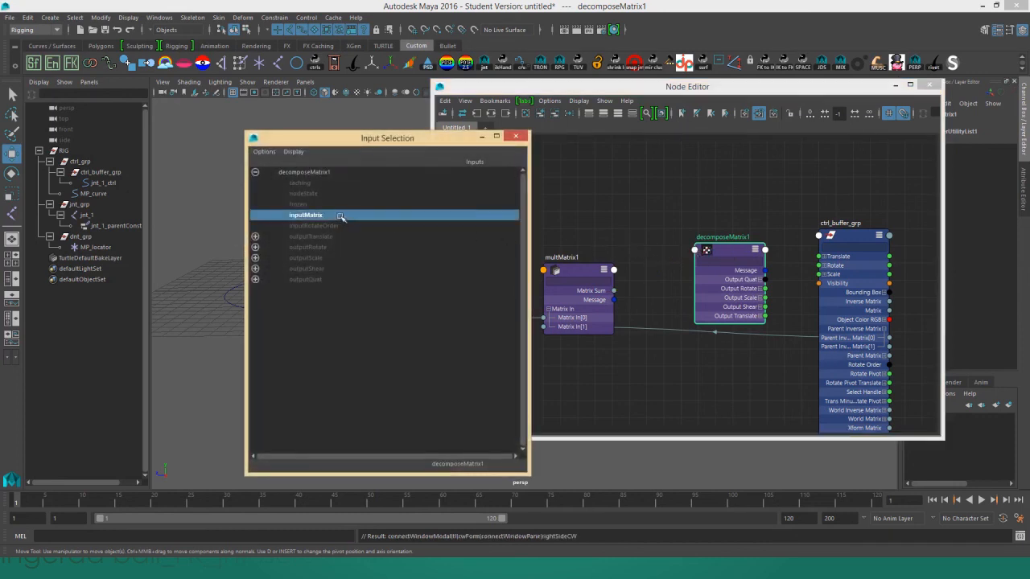
# Connect decomposeMatrix1's Output Rotate to ctrl_buffer_grp's Rotate and its Output Translate to Translate.
pyautogui.keyDown('alt'); pyautogui.moveTo(727, 290); pyautogui.dragTo(662, 289, button='middle'); pyautogui.keyUp('alt')
pyautogui.moveTo(670, 293); pyautogui.dragTo(757, 267)
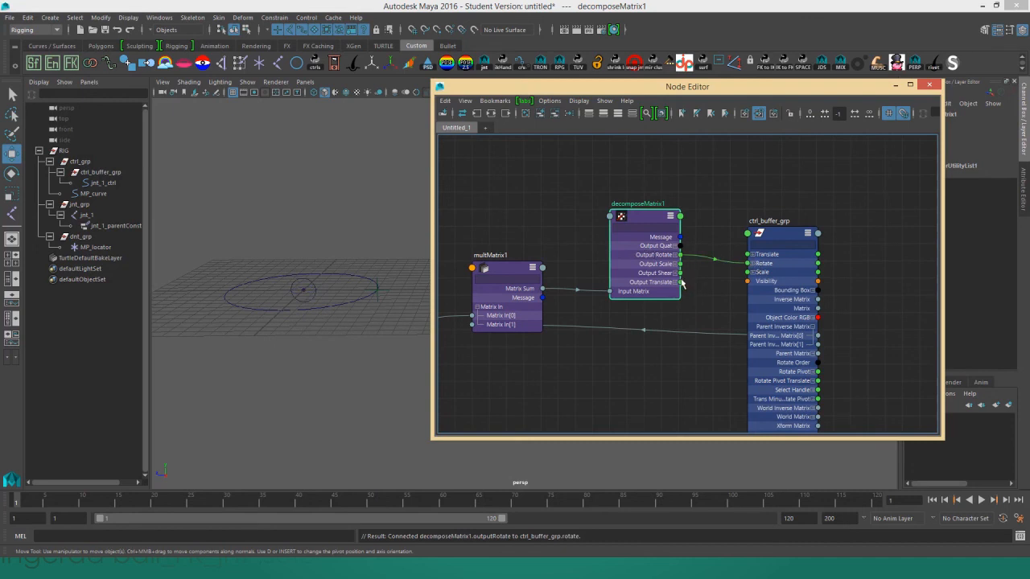
pyautogui.moveTo(681, 283); pyautogui.dragTo(753, 256)
# Select jnt_1_ctrl, minimize the Node Editor and frame the control in the perspective view.
pyautogui.keyDown('alt'); pyautogui.moveTo(351, 276); pyautogui.dragTo(379, 298); pyautogui.keyUp('alt')
pyautogui.click(376, 299)
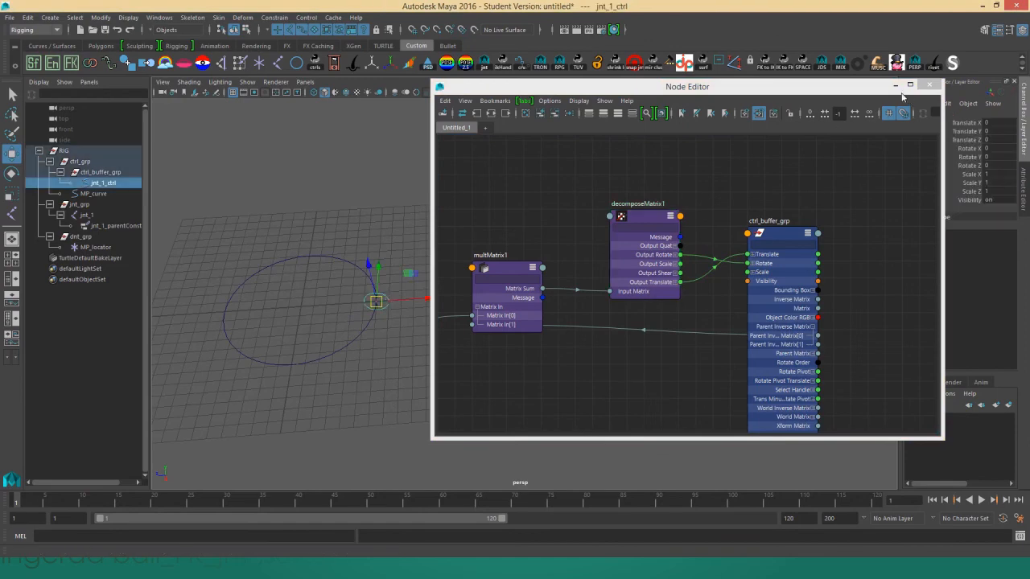
pyautogui.click(896, 85)
pyautogui.press('f')
# Compare the position and axis orientation of jnt_1_ctrl with MP_locator on the curve.
pyautogui.moveTo(540, 251)
pyautogui.keyDown('alt'); pyautogui.mouseDown()
pyautogui.moveTo(639, 223)
pyautogui.moveTo(620, 191)
pyautogui.moveTo(466, 237)
pyautogui.moveTo(430, 214)
pyautogui.moveTo(628, 252)
pyautogui.moveTo(523, 260)
pyautogui.mouseUp(); pyautogui.keyUp('alt')
pyautogui.click(618, 218)
pyautogui.click(574, 235)
pyautogui.click(637, 169)
pyautogui.click(523, 262)
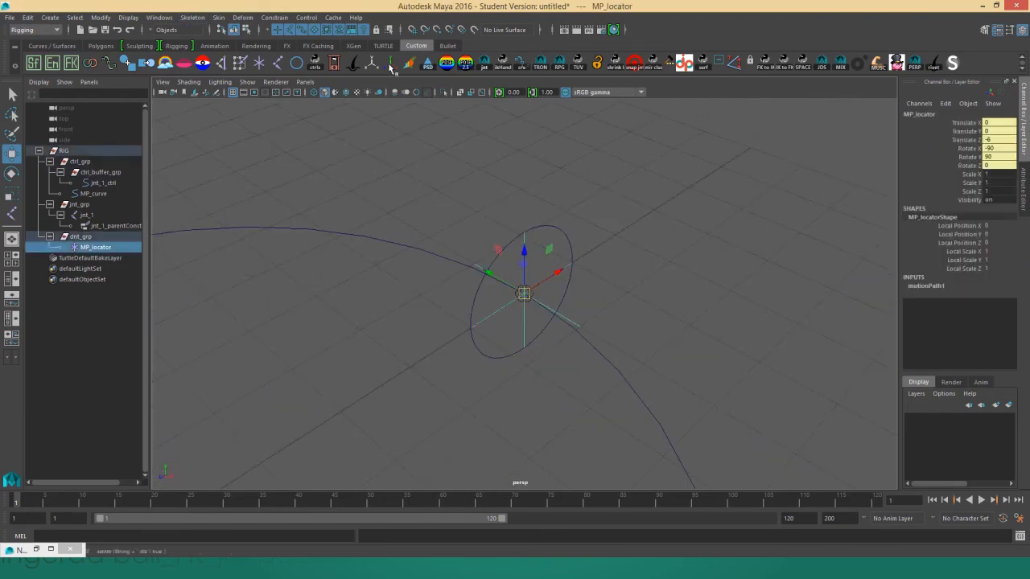
pyautogui.keyDown('alt'); pyautogui.moveTo(580, 242); pyautogui.dragTo(574, 174); pyautogui.keyUp('alt')
pyautogui.click(796, 212)
pyautogui.moveTo(575, 174); pyautogui.dragTo(580, 243)
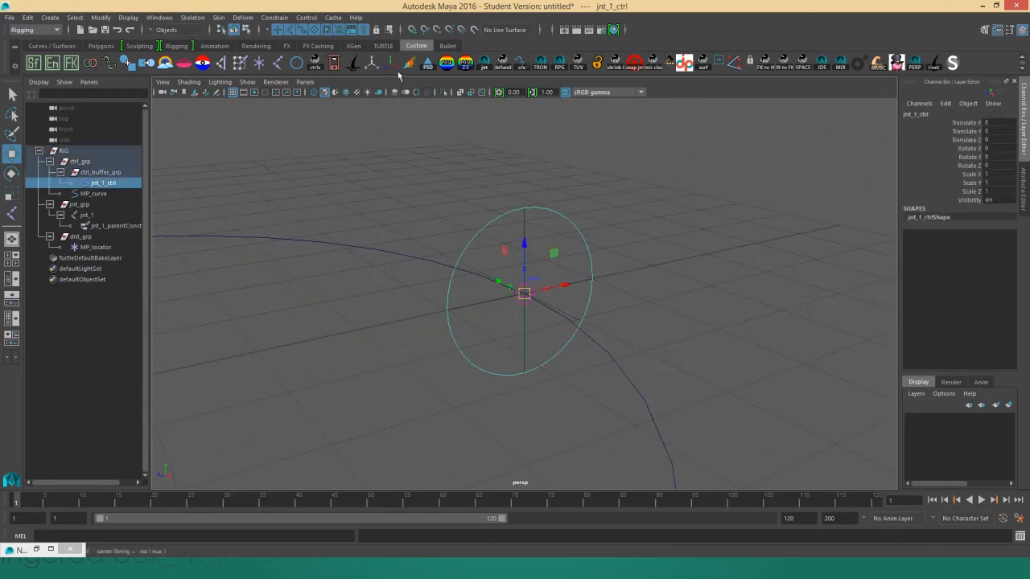
# Restore the Node Editor, frame its network and dock it beside the viewport with motionPath1's attributes showing.
pyautogui.click(621, 237)
pyautogui.hotkey('ctrl', 'z')
pyautogui.keyDown('alt'); pyautogui.moveTo(621, 236); pyautogui.dragTo(596, 242); pyautogui.keyUp('alt')
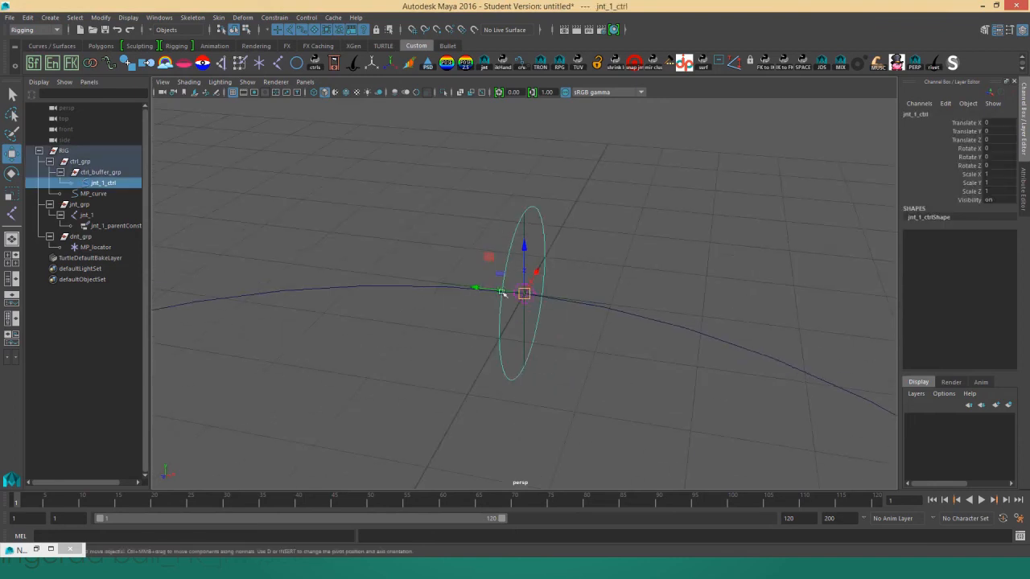
pyautogui.keyDown('alt'); pyautogui.moveTo(617, 278); pyautogui.dragTo(175, 250); pyautogui.keyUp('alt')
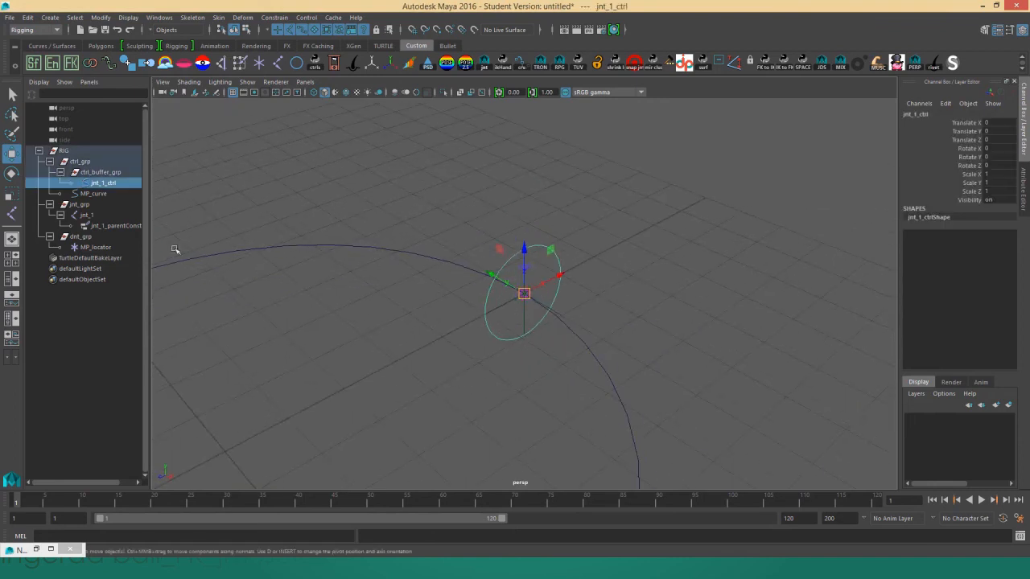
pyautogui.click(50, 549)
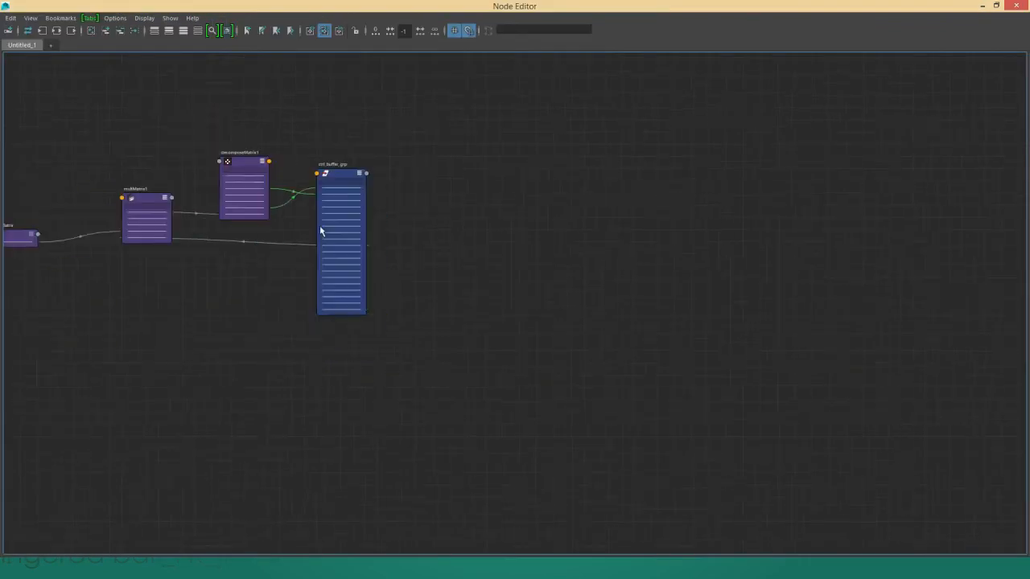
pyautogui.press('a')
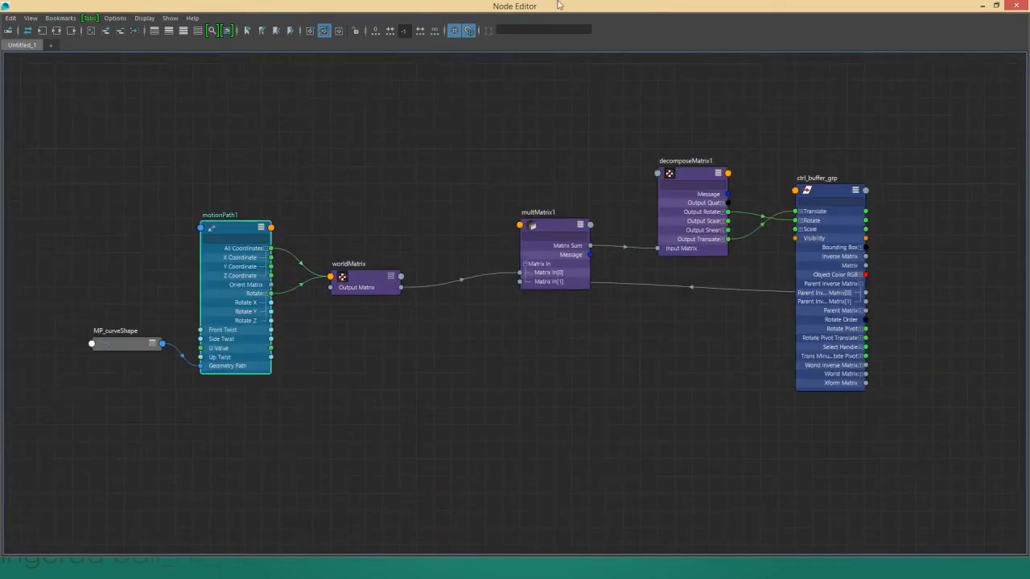
pyautogui.moveTo(561, 6); pyautogui.dragTo(0, 128)
pyautogui.click(1025, 197)
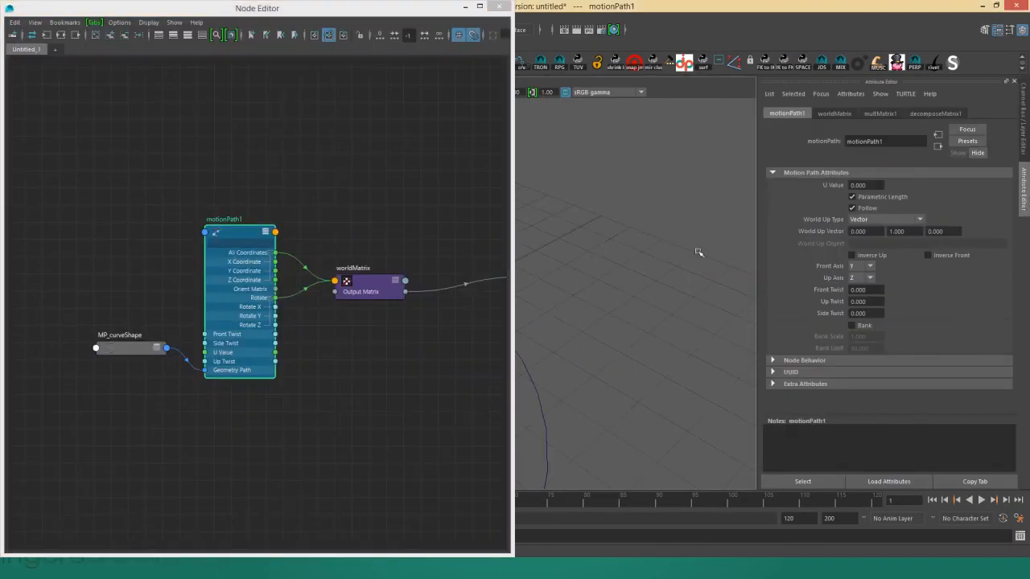
pyautogui.keyDown('alt'); pyautogui.moveTo(704, 247); pyautogui.dragTo(624, 275); pyautogui.keyUp('alt')
# Set motionPath1's Up Axis to Y and Front Axis to X.
pyautogui.click(867, 277)
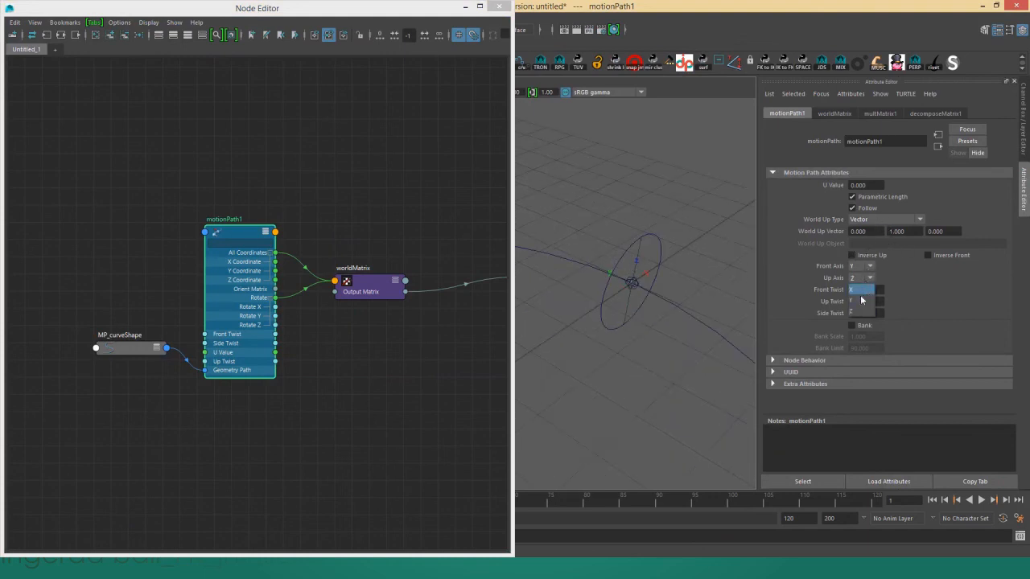
pyautogui.click(859, 300)
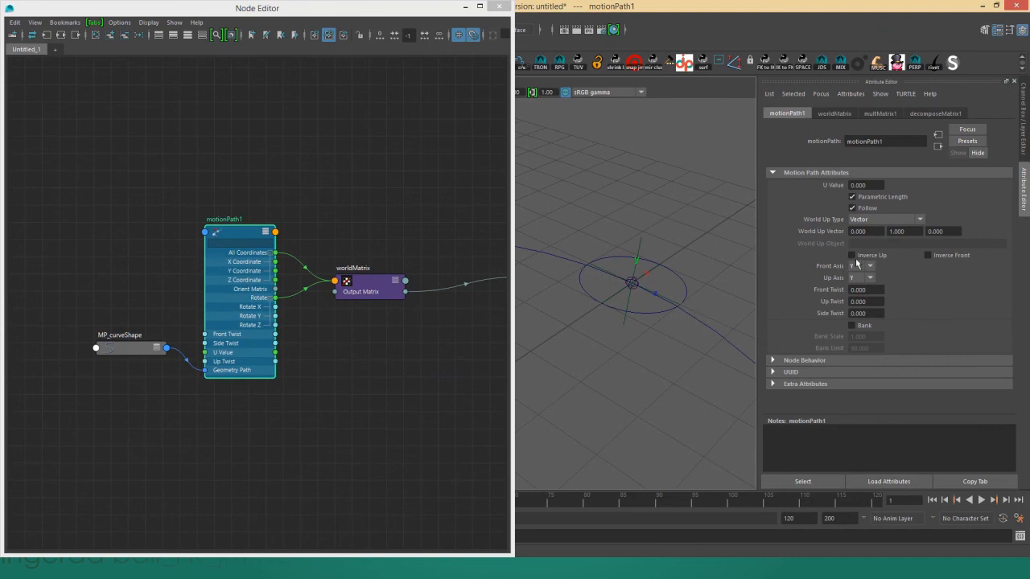
pyautogui.click(859, 265)
pyautogui.click(857, 276)
pyautogui.keyDown('alt'); pyautogui.moveTo(682, 248); pyautogui.dragTo(627, 239); pyautogui.keyUp('alt')
pyautogui.scroll(-1, 496, 135)
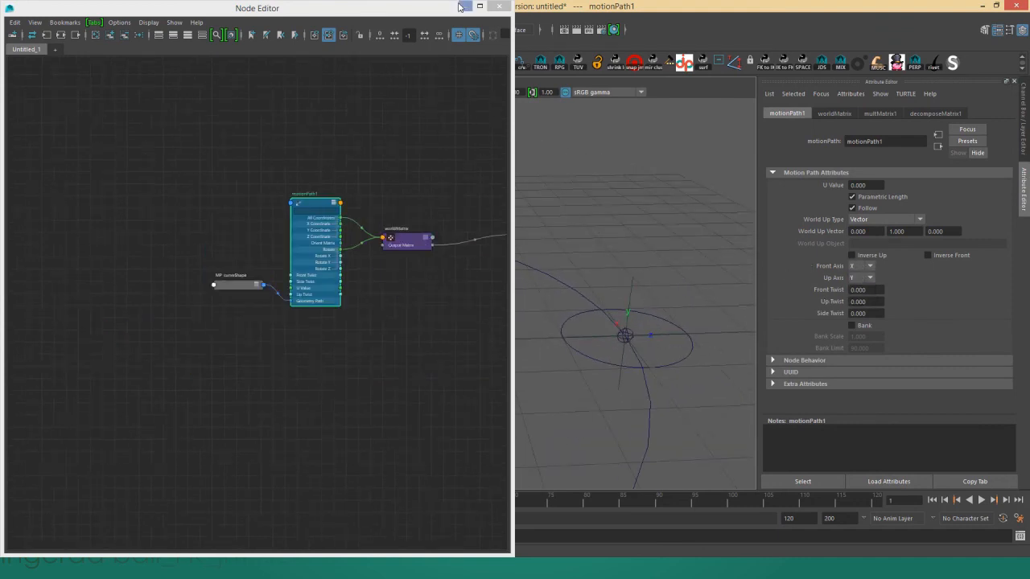
# Minimize the Node Editor and delete MP_locator and its dnt_grp group from the rig.
pyautogui.click(463, 7)
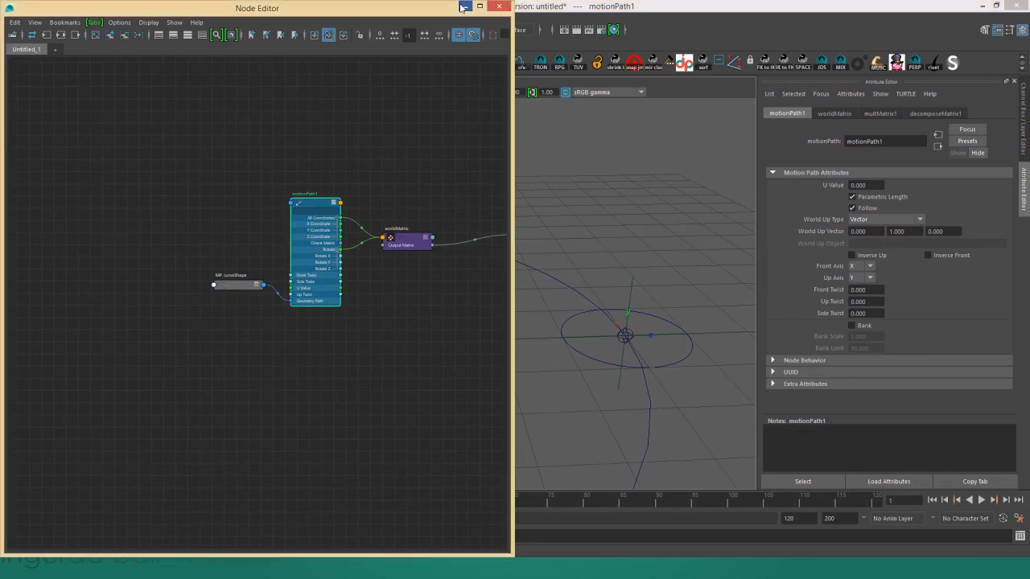
pyautogui.scroll(-2, 387, 177)
pyautogui.keyDown('alt'); pyautogui.moveTo(362, 176); pyautogui.dragTo(222, 125, button='middle'); pyautogui.keyUp('alt')
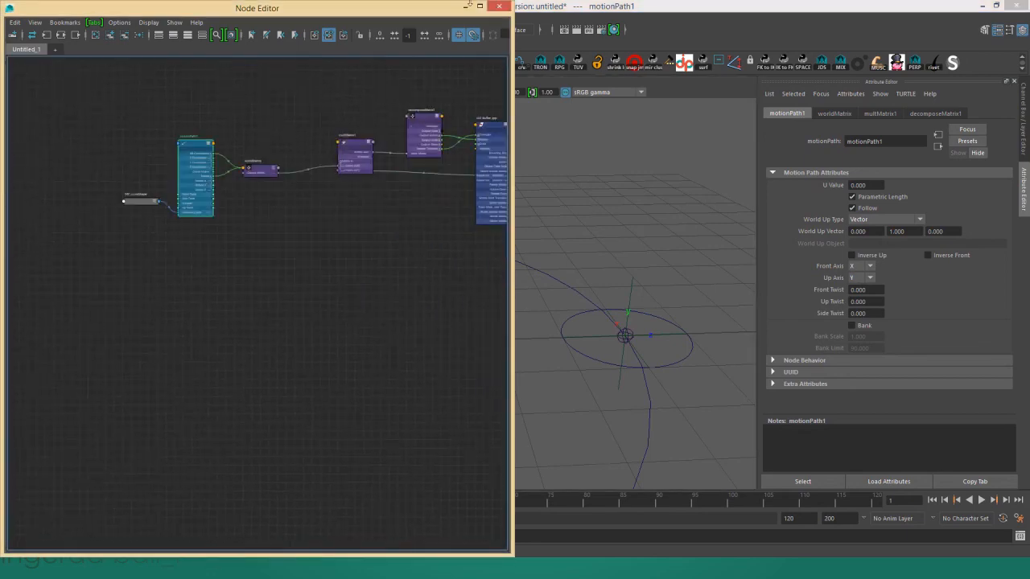
pyautogui.click(466, 9)
pyautogui.scroll(-4, 600, 343)
pyautogui.keyDown('alt'); pyautogui.moveTo(600, 343); pyautogui.dragTo(577, 311); pyautogui.keyUp('alt')
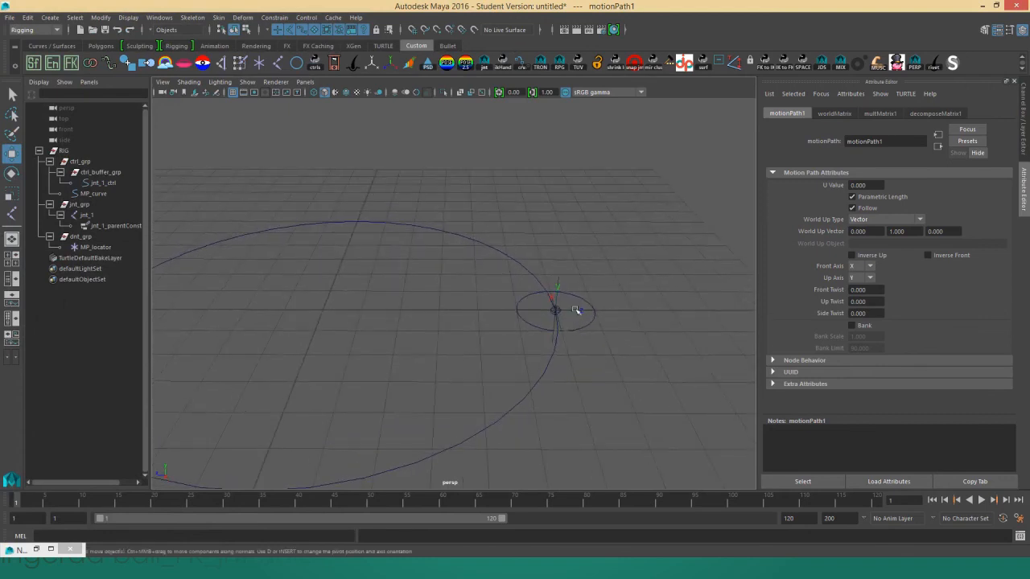
pyautogui.click(105, 248)
pyautogui.press('Delete')
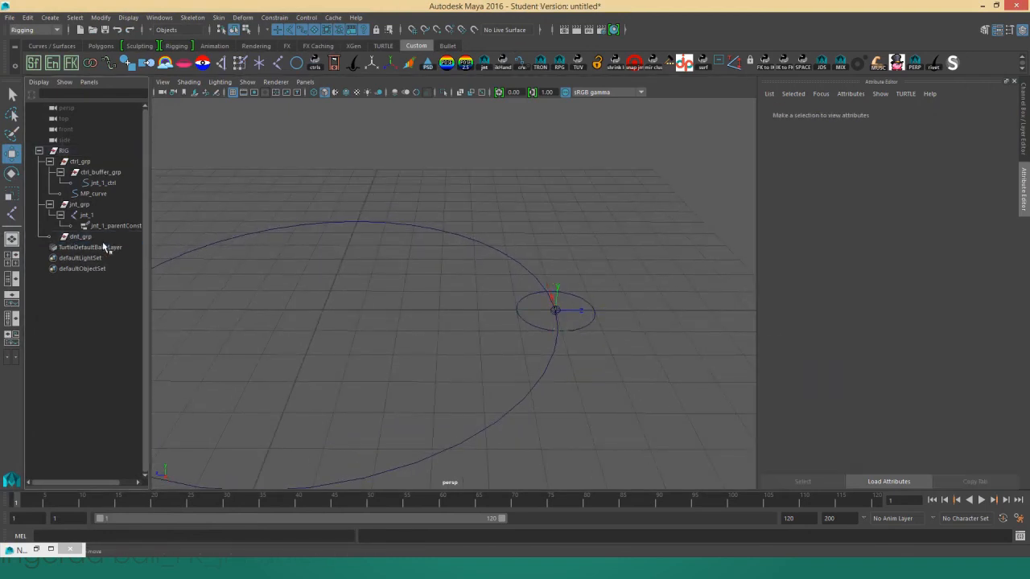
pyautogui.click(96, 238)
pyautogui.press('Delete')
# Select MP_curve and rotate it freely to about 74.4, -43.6 and 0.7 degrees to test the rig.
pyautogui.moveTo(437, 207); pyautogui.dragTo(424, 274)
pyautogui.keyDown('alt'); pyautogui.moveTo(301, 332); pyautogui.dragTo(343, 298, button='middle'); pyautogui.keyUp('alt')
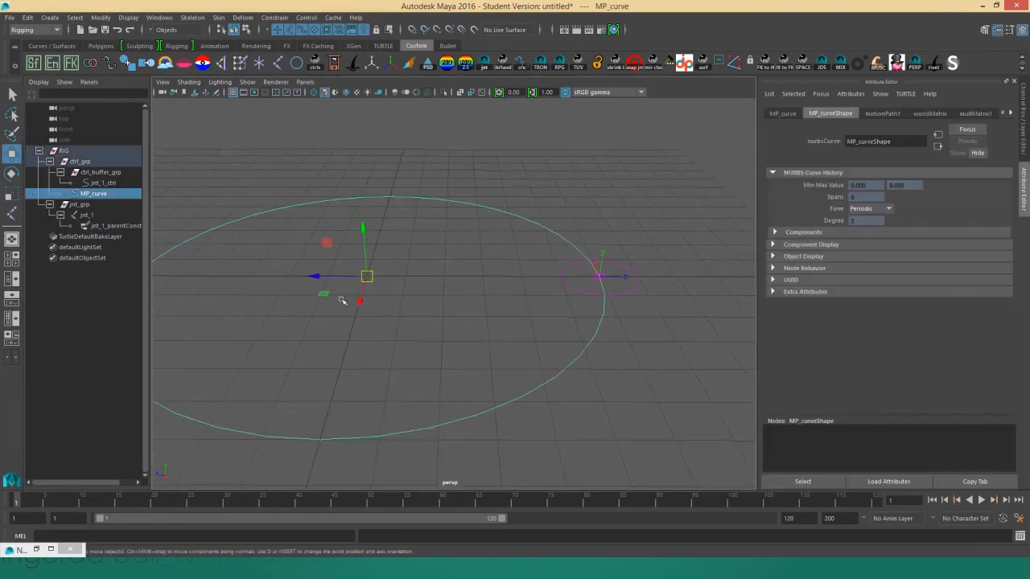
pyautogui.press('e')
pyautogui.moveTo(390, 243); pyautogui.dragTo(160, 183)
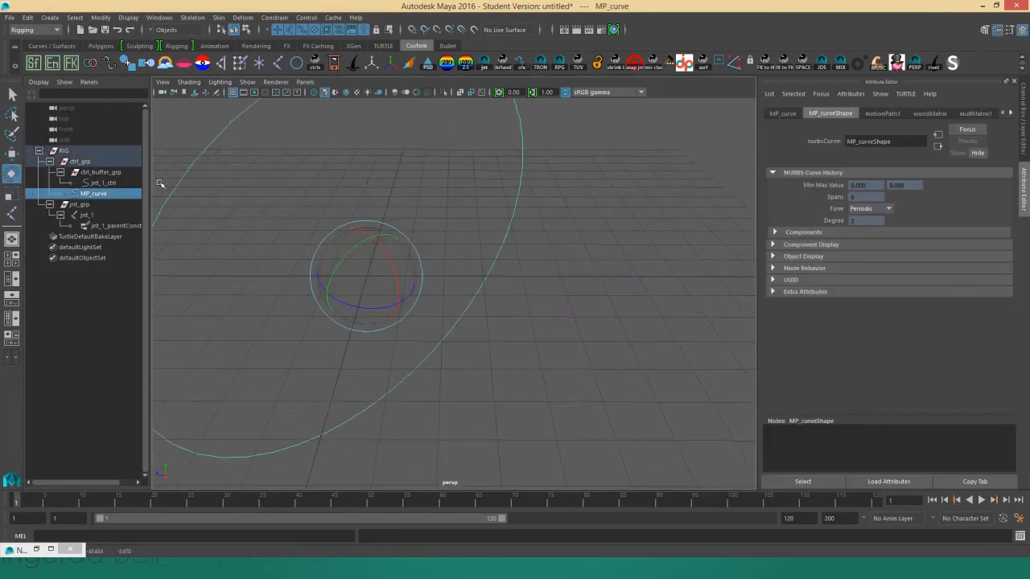
# Examine ctrl_buffer_grp's driven translate and rotate channels and the matrix network feeding them from motionPath1.
pyautogui.click(93, 173)
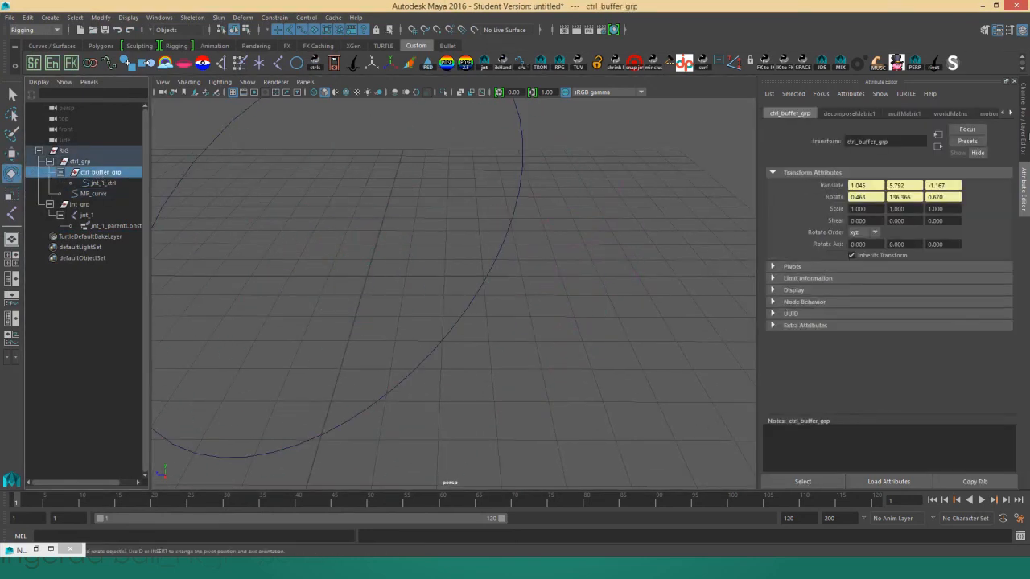
pyautogui.hotkey('ctrl', 'a')
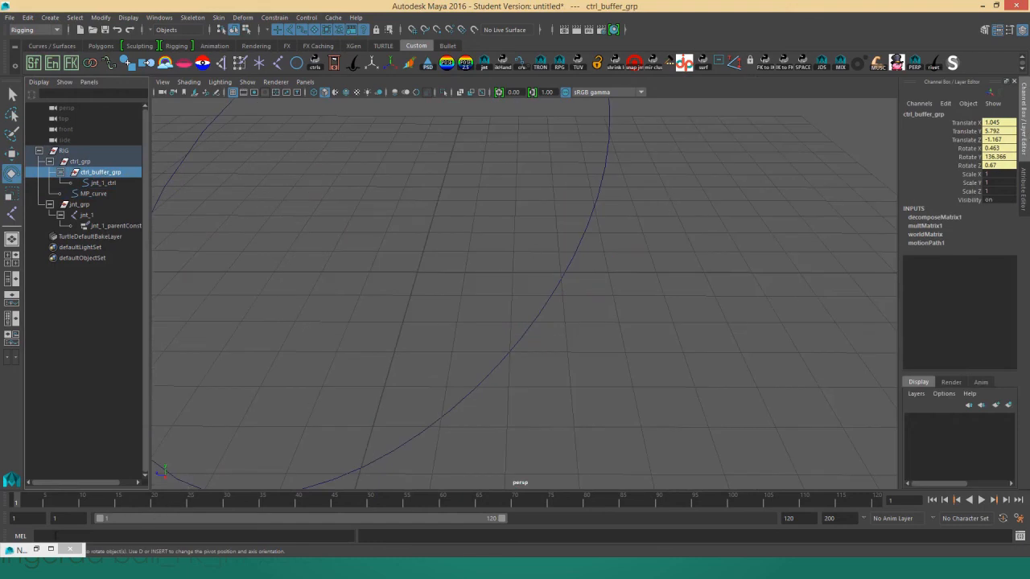
pyautogui.click(51, 550)
pyautogui.scroll(3, 532, 235)
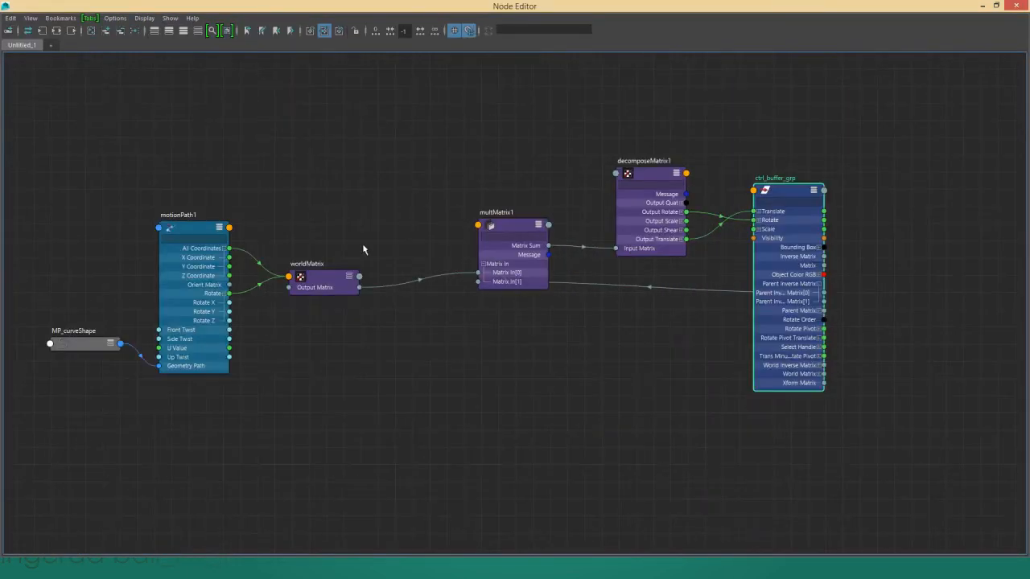
pyautogui.moveTo(198, 295); pyautogui.dragTo(212, 281)
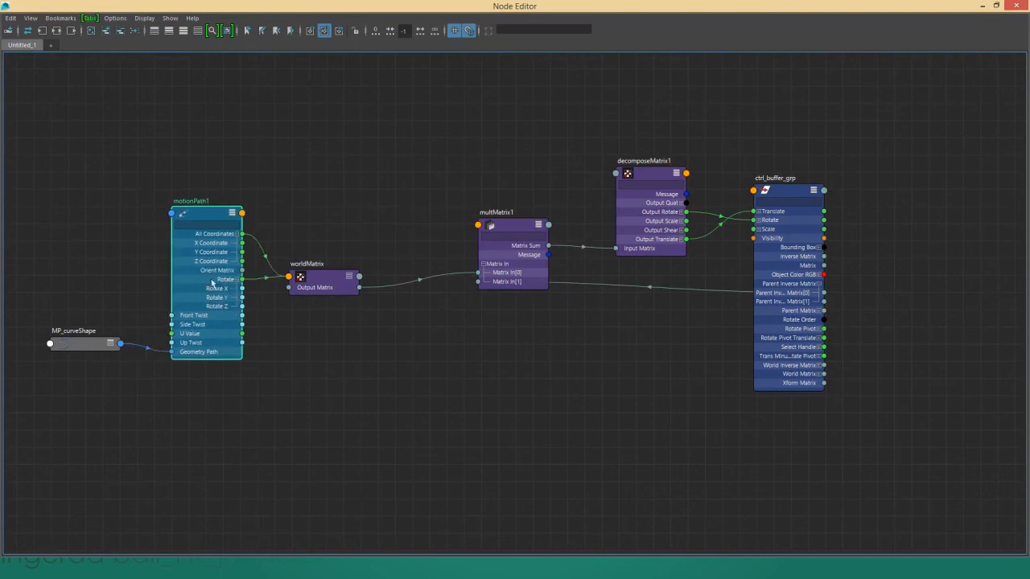
pyautogui.click(982, 5)
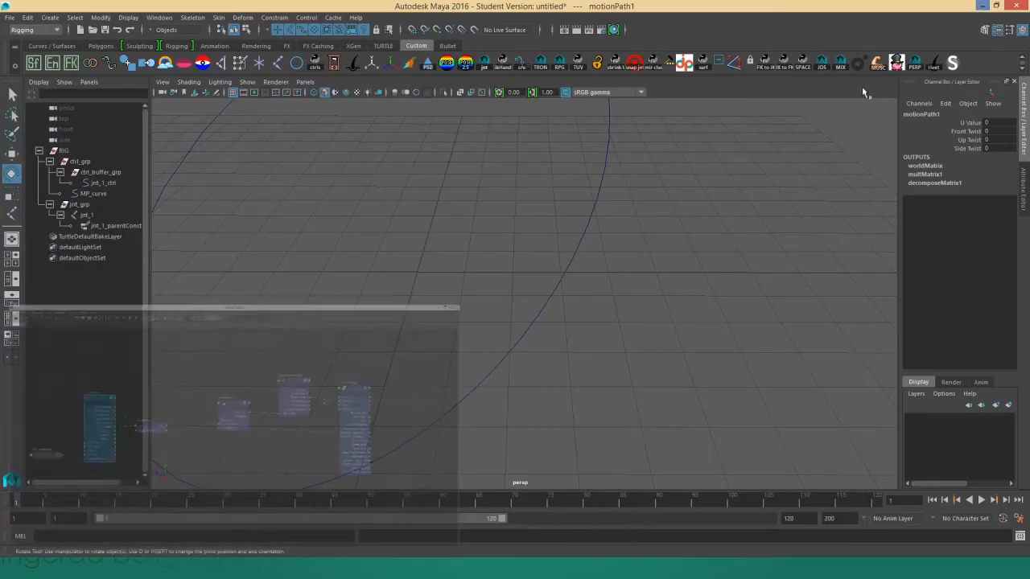
# Test the rig with further rotations of MP_curve, undoing them, and reset its Rotate X, Y and Z to 0.
pyautogui.moveTo(634, 235); pyautogui.dragTo(530, 265)
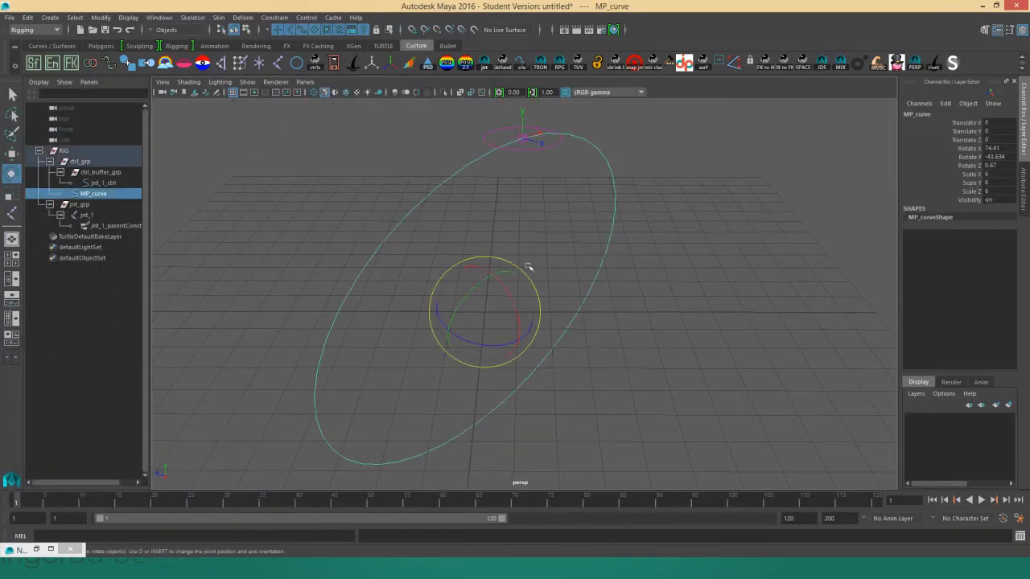
pyautogui.moveTo(458, 278); pyautogui.dragTo(507, 328)
pyautogui.hotkey('ctrl', 'z')
pyautogui.moveTo(995, 148); pyautogui.dragTo(998, 165)
pyautogui.write('04')
pyautogui.press('Return')
pyautogui.moveTo(507, 271); pyautogui.dragTo(391, 395)
pyautogui.hotkey('ctrl', 'z')
# Delete MP_curve, jnt_1_ctrl and jnt_1, keeping the empty ctrl_buffer_grp and jnt_grp groups.
pyautogui.click(85, 203)
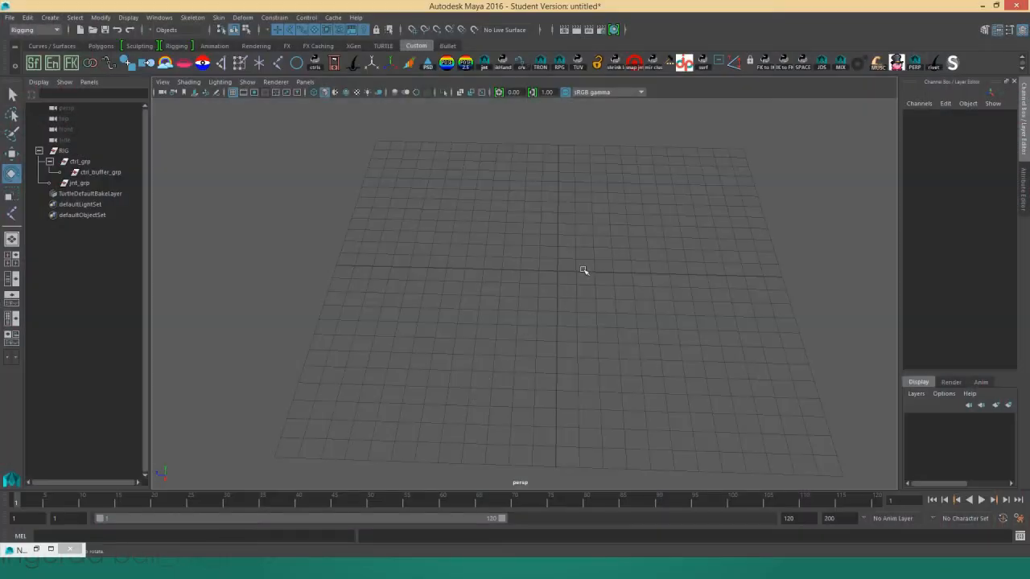
pyautogui.keyDown('alt'); pyautogui.moveTo(582, 268); pyautogui.dragTo(442, 265); pyautogui.keyUp('alt')
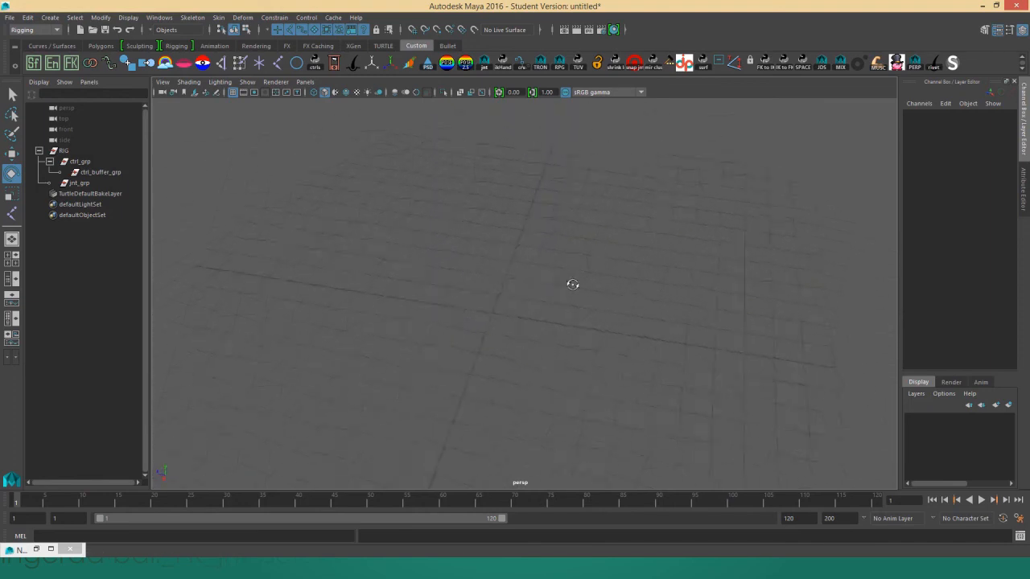
pyautogui.keyDown('alt'); pyautogui.moveTo(572, 282); pyautogui.dragTo(515, 275); pyautogui.keyUp('alt')
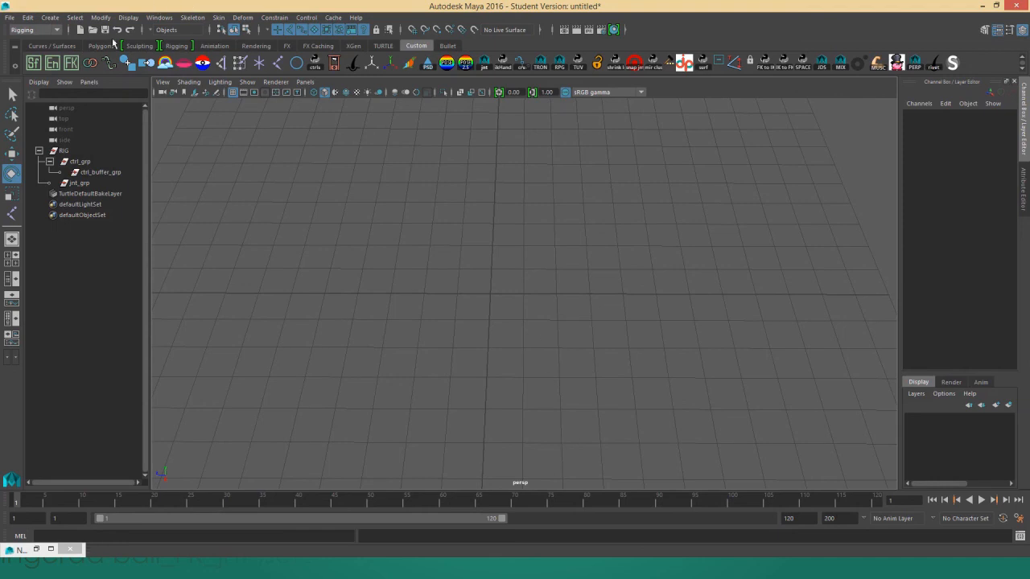
# Create a NURBS plane at the origin and scale it up uniformly to about ten grid cells across.
pyautogui.click(61, 45)
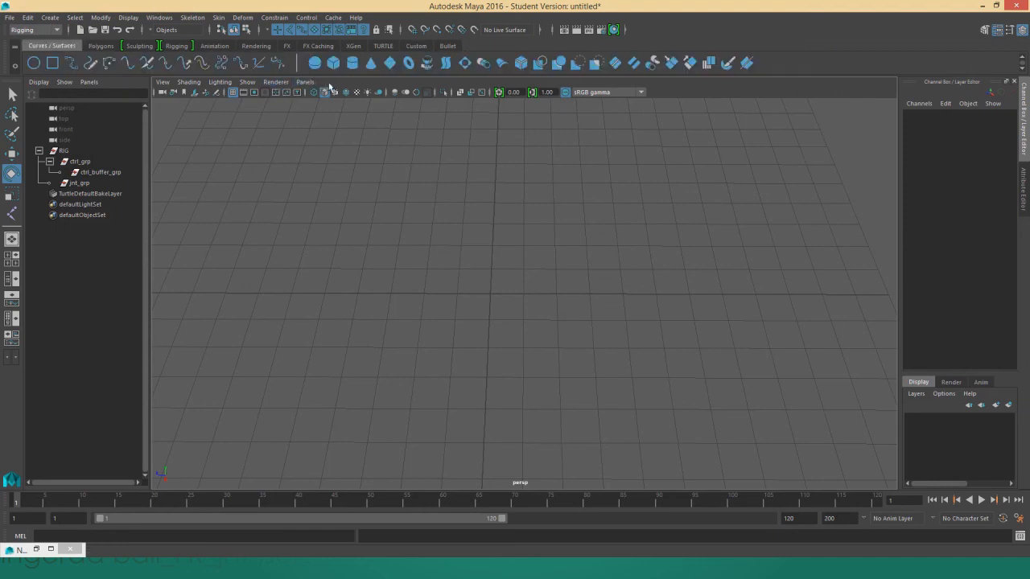
pyautogui.click(518, 207)
pyautogui.press('r')
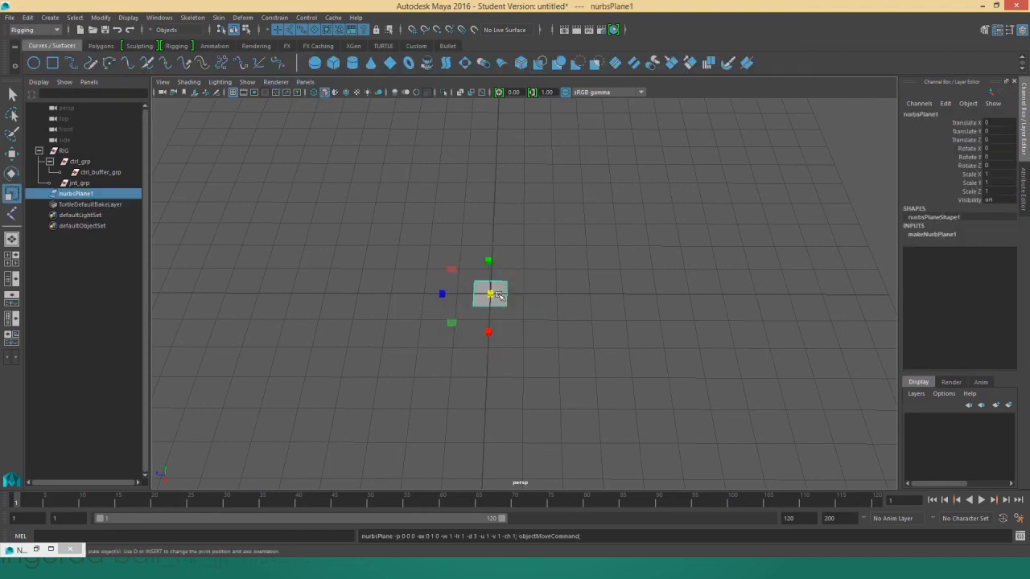
pyautogui.moveTo(491, 295); pyautogui.dragTo(684, 254)
pyautogui.click(805, 221)
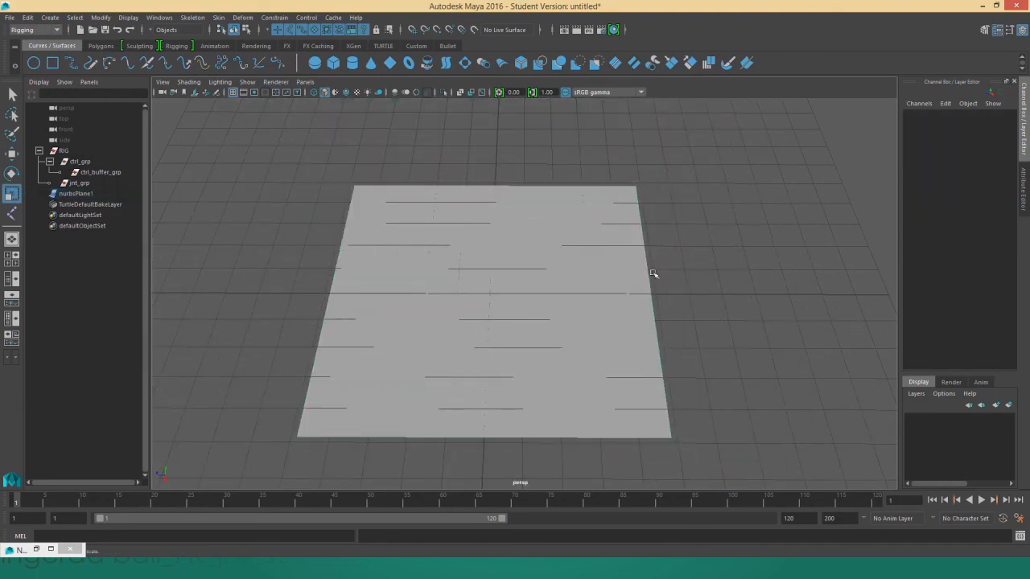
# Freeze the NURBS plane's transformations and delete its construction history.
pyautogui.click(623, 269)
pyautogui.press('g')
pyautogui.click(727, 256)
pyautogui.click(601, 282)
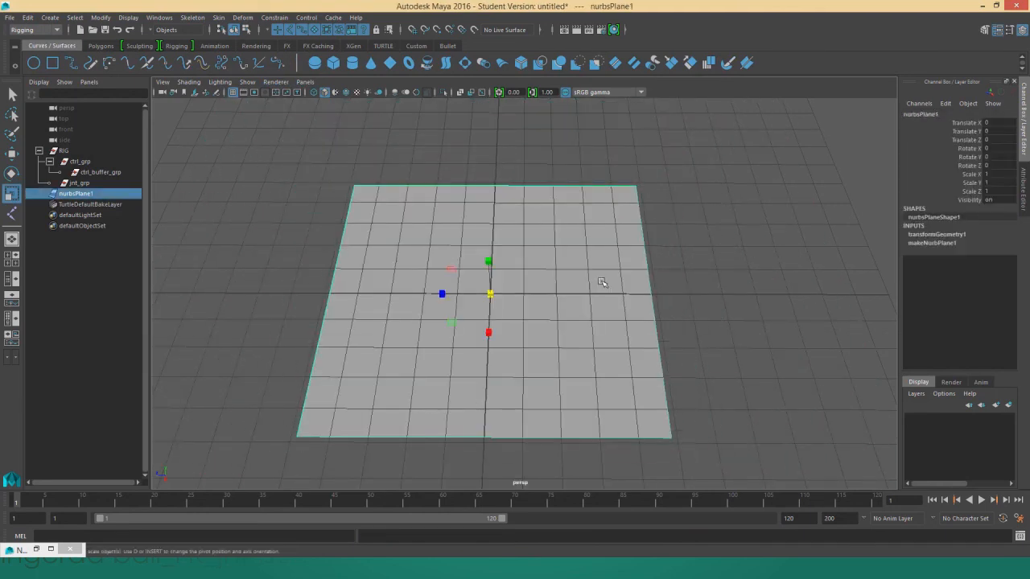
pyautogui.hotkey('alt', 'shift', 'd')
pyautogui.click(696, 269)
pyautogui.keyDown('alt'); pyautogui.moveTo(696, 270); pyautogui.dragTo(690, 255); pyautogui.keyUp('alt')
pyautogui.click(597, 232)
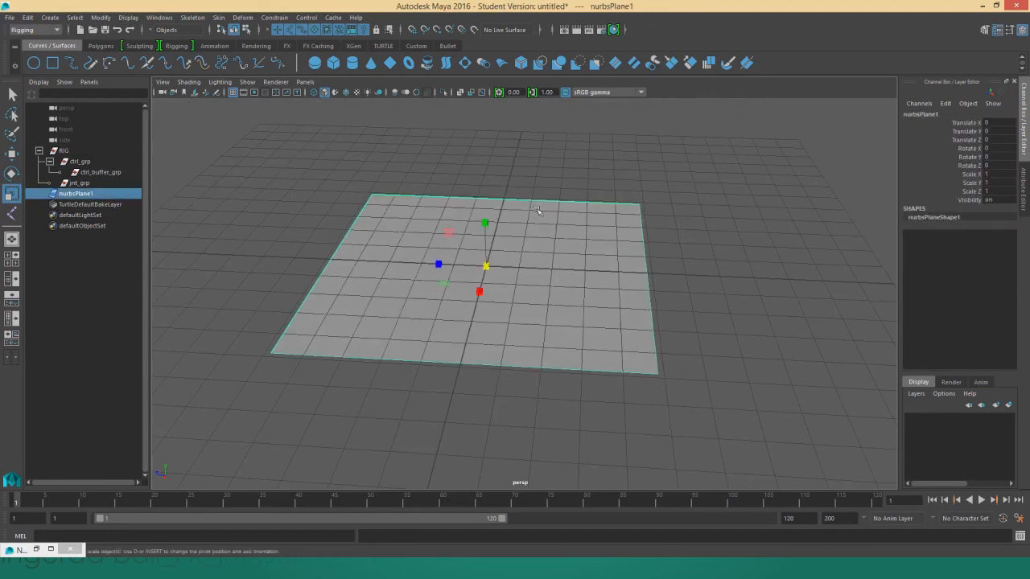
# Create a follicle on nurbsPlane1 and put it inside a new group.
pyautogui.click(415, 45)
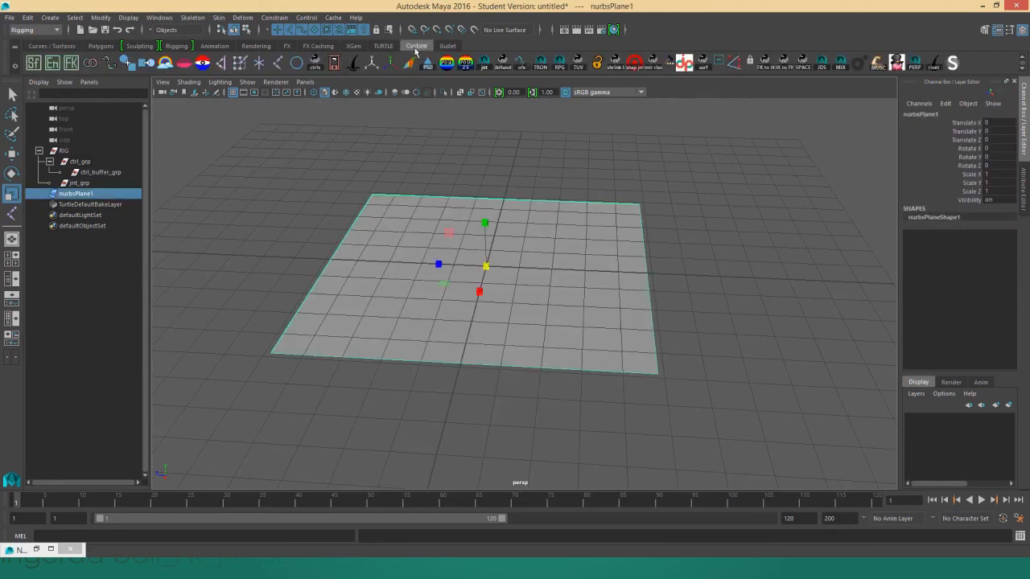
pyautogui.click(355, 65)
pyautogui.click(759, 267)
pyautogui.click(95, 205)
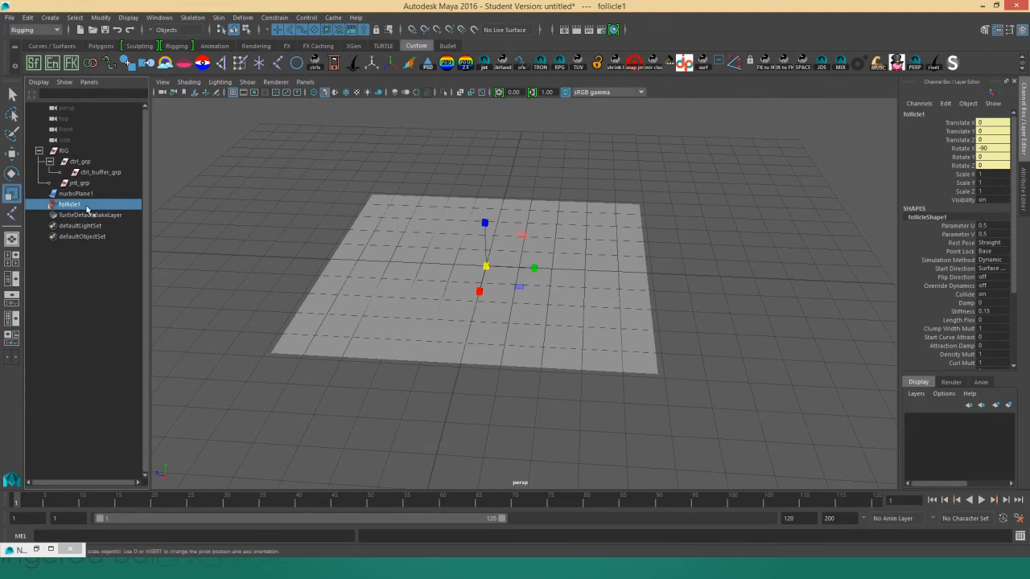
pyautogui.hotkey('ctrl', 'g')
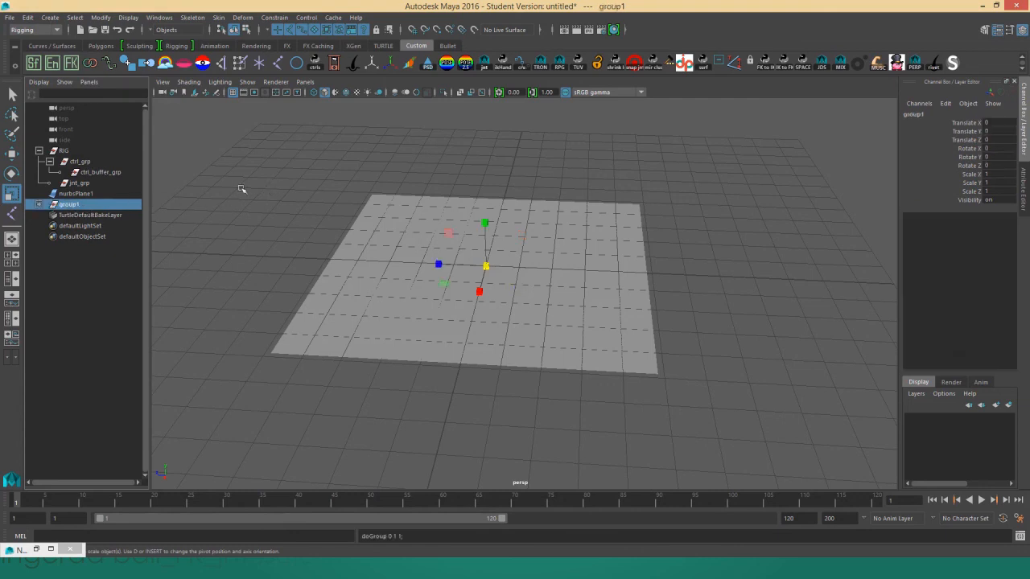
# Move and rotate the follicle's group off the plane as a test, and delete the group.
pyautogui.press('w')
pyautogui.moveTo(486, 266); pyautogui.dragTo(777, 230)
pyautogui.press('e')
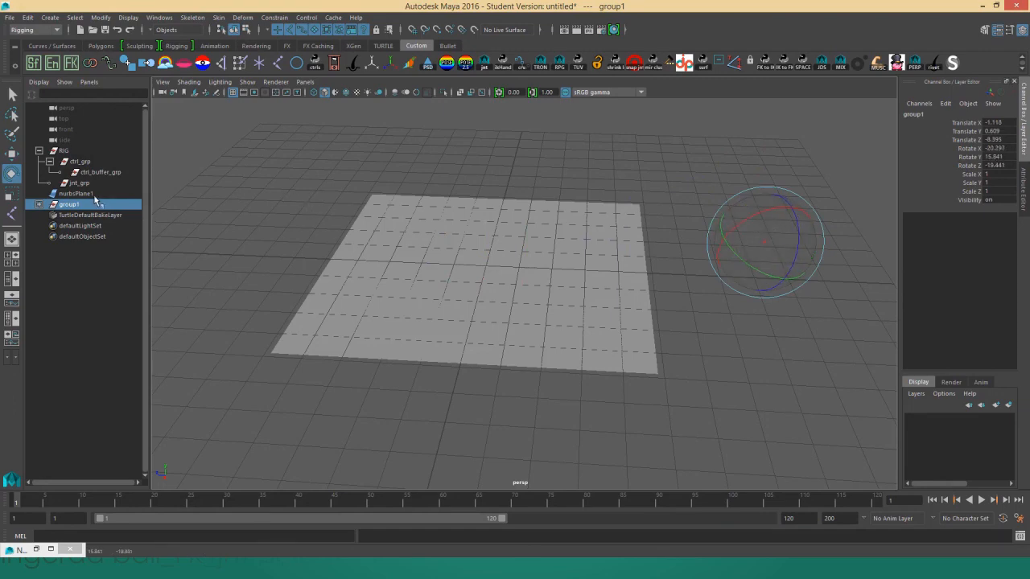
pyautogui.press('Delete')
# Frame nurbsPlane1 in the view and create a locator at the origin.
pyautogui.click(438, 245)
pyautogui.press('f')
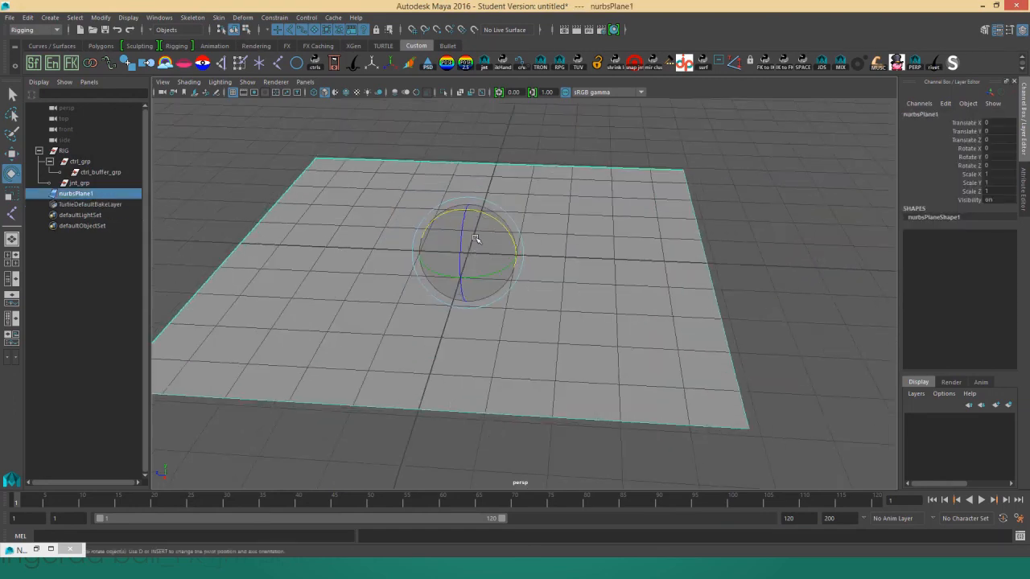
pyautogui.press('w')
pyautogui.click(554, 145)
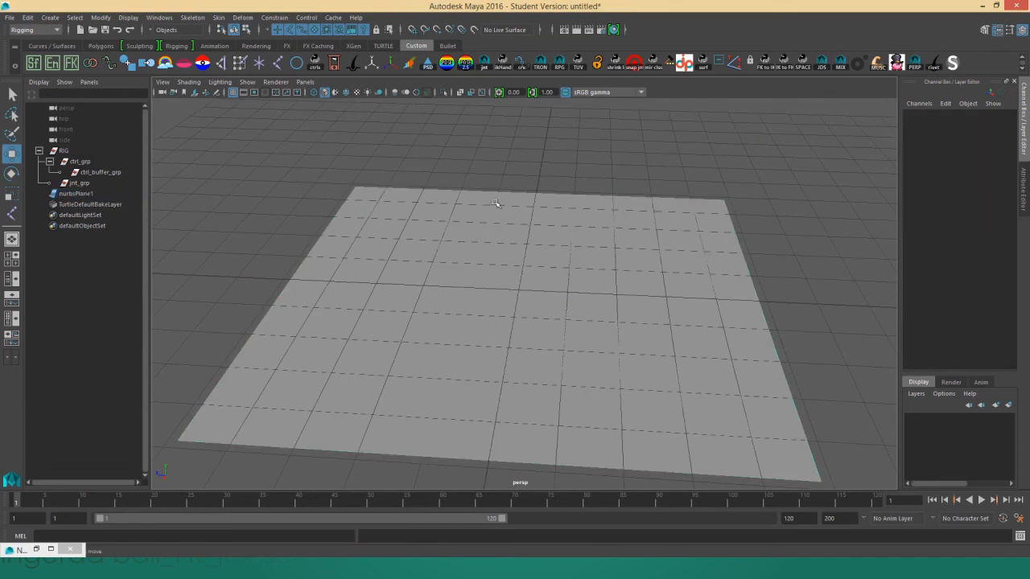
pyautogui.click(258, 62)
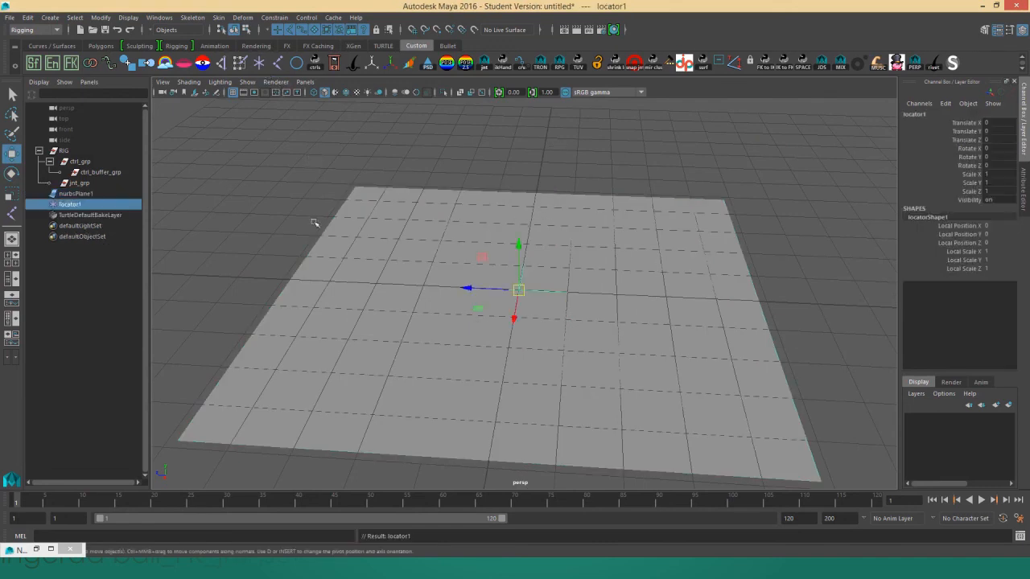
# Colour locator1 red with the colour picker and move the picker clear of the plane.
pyautogui.scroll(-3, 368, 193)
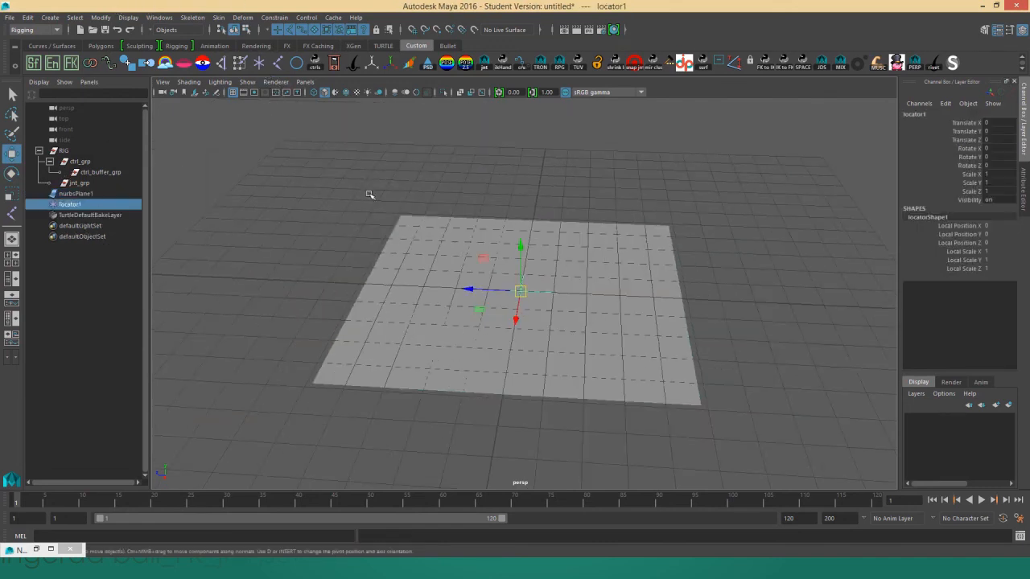
pyautogui.scroll(2, 368, 193)
pyautogui.click(166, 64)
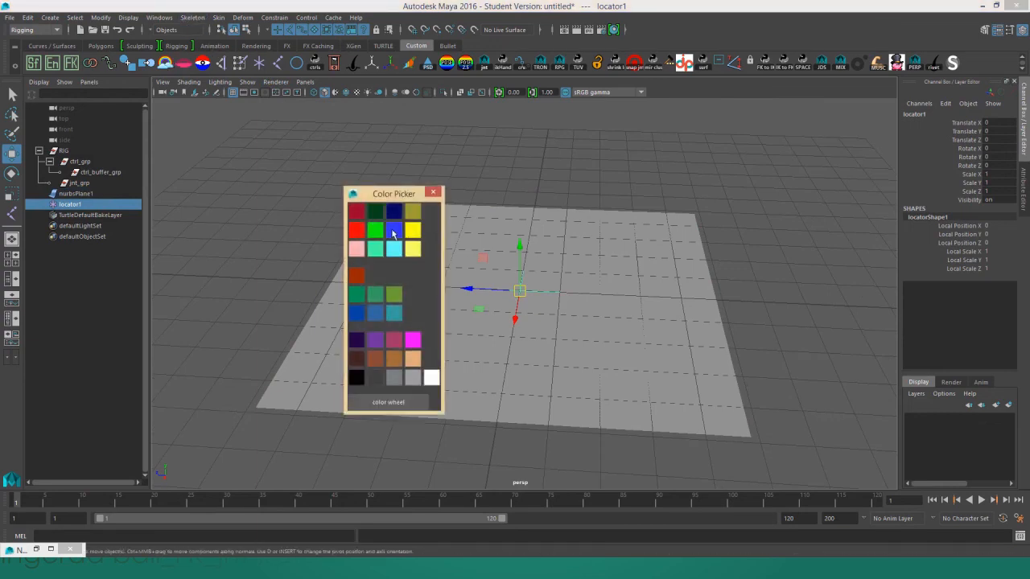
pyautogui.click(602, 189)
pyautogui.keyDown('alt'); pyautogui.moveTo(602, 189); pyautogui.dragTo(618, 184); pyautogui.keyUp('alt')
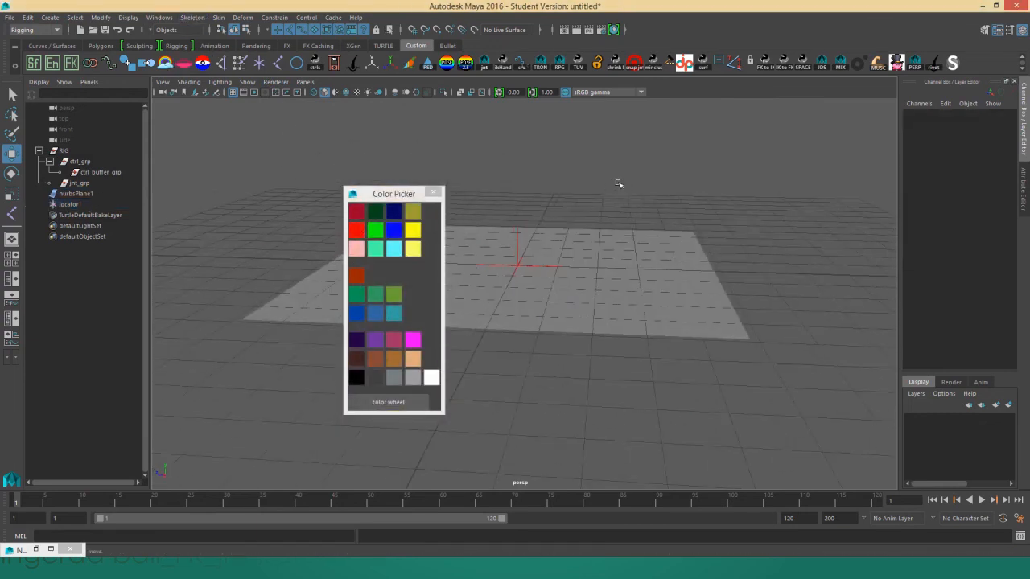
pyautogui.moveTo(377, 199); pyautogui.dragTo(243, 213)
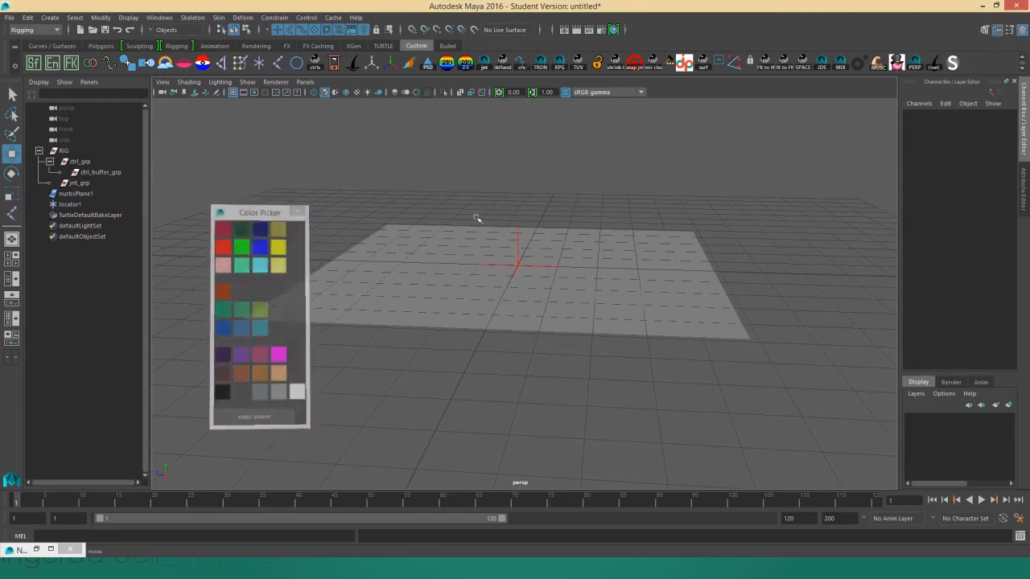
pyautogui.keyDown('alt'); pyautogui.moveTo(477, 218); pyautogui.dragTo(496, 246); pyautogui.keyUp('alt')
# Parent locator1 under ctrl_grp and create a NURBS circle inside the same group.
pyautogui.click(81, 204)
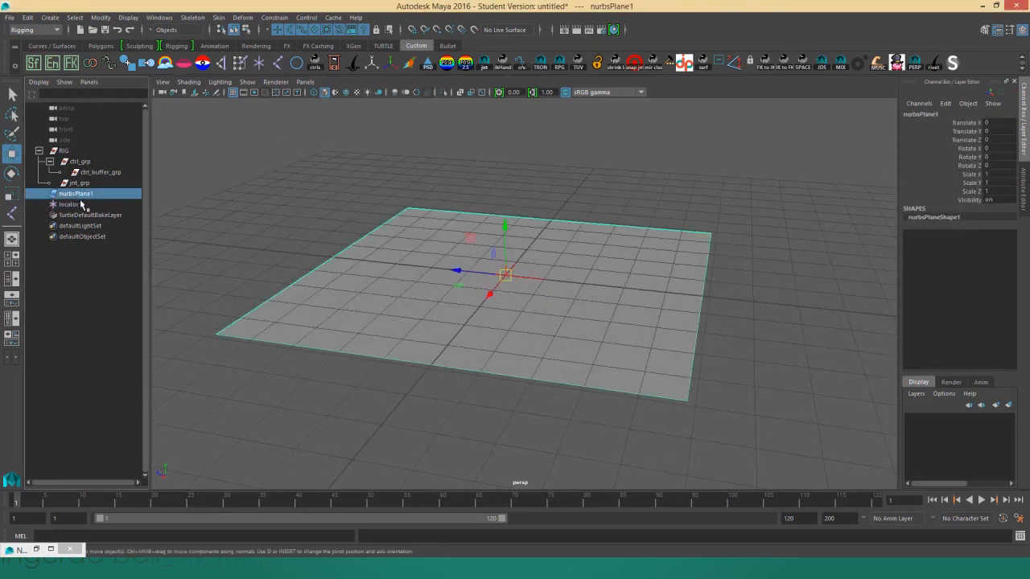
pyautogui.moveTo(81, 204); pyautogui.dragTo(97, 172, button='middle')
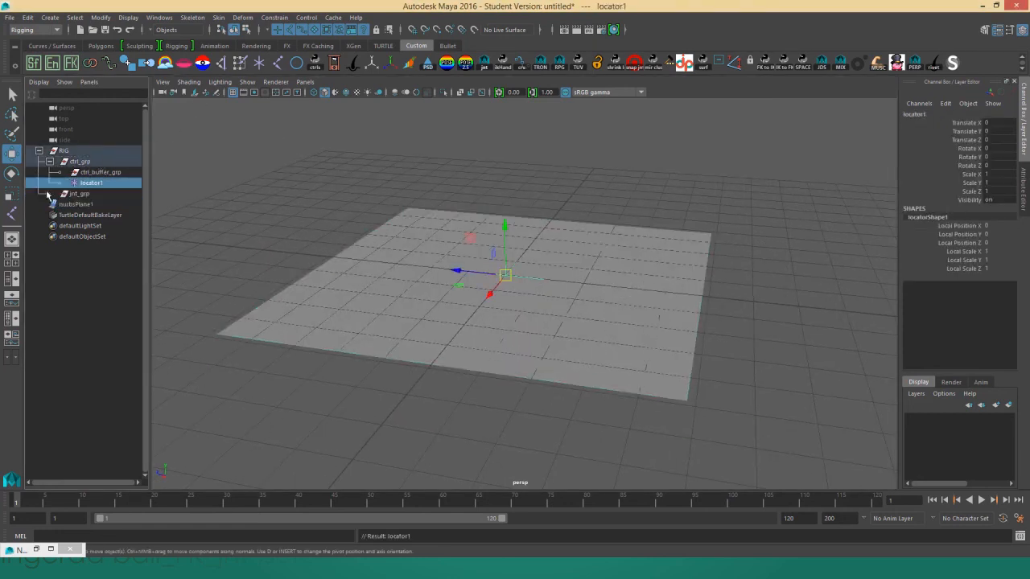
pyautogui.click(297, 63)
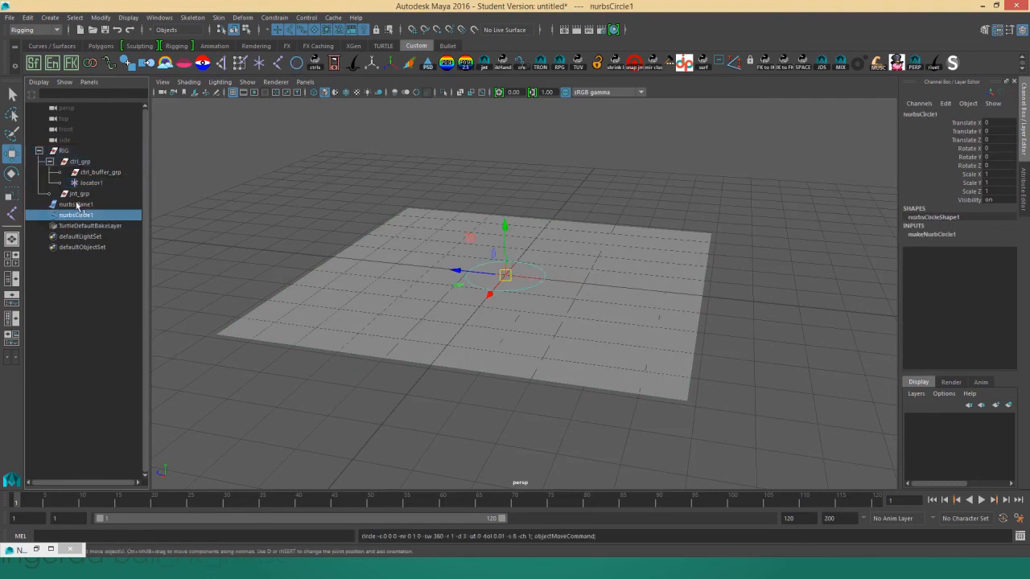
pyautogui.moveTo(79, 220); pyautogui.dragTo(95, 195, button='middle')
# Parent locator1 under nurbsCircle1 and delete ctrl_buffer_grp.
pyautogui.click(60, 182)
pyautogui.click(89, 183)
pyautogui.click(99, 174)
pyautogui.press('Delete')
pyautogui.click(60, 172)
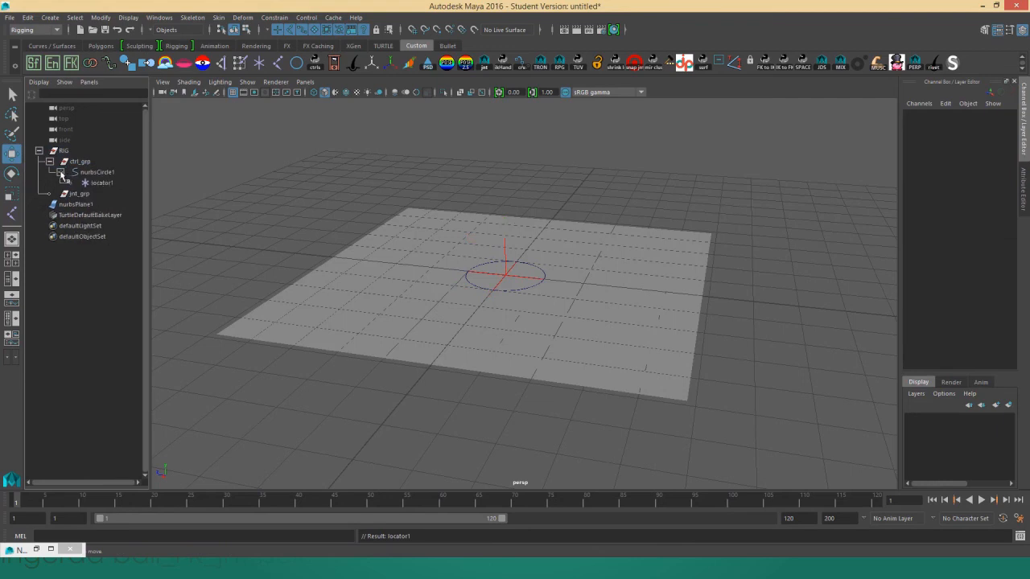
pyautogui.click(267, 171)
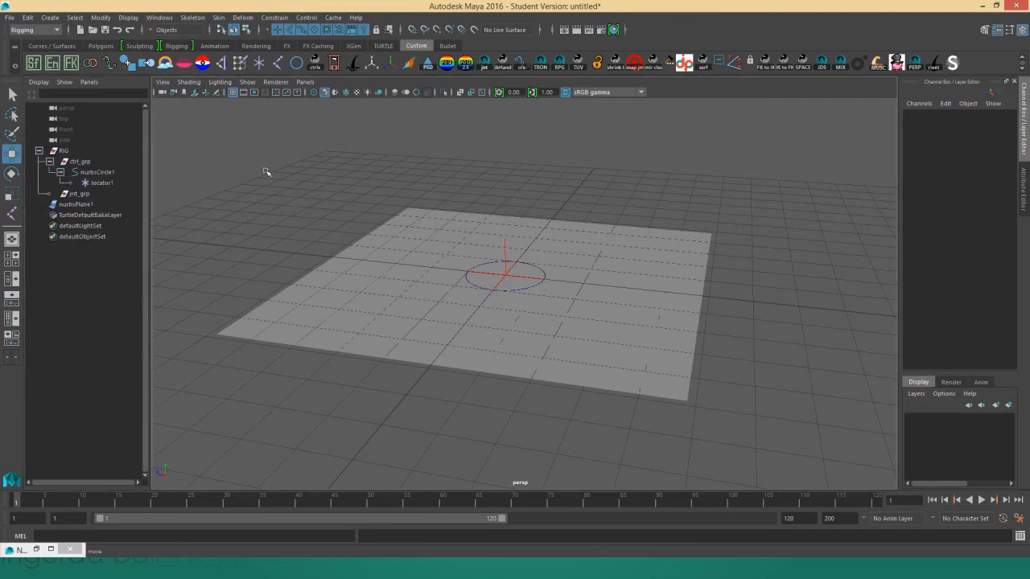
# Graph locator1 and nurbsPlane1 with their shape nodes in the Node Editor.
pyautogui.click(81, 205)
pyautogui.keyDown('ctrl'); pyautogui.click(105, 184); pyautogui.keyUp('ctrl')
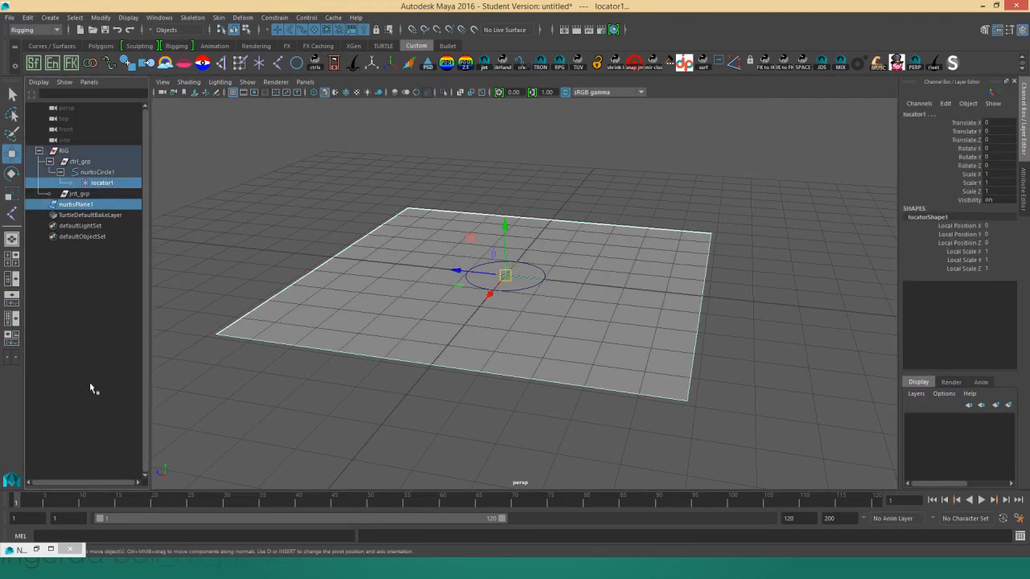
pyautogui.click(231, 189)
pyautogui.click(113, 183)
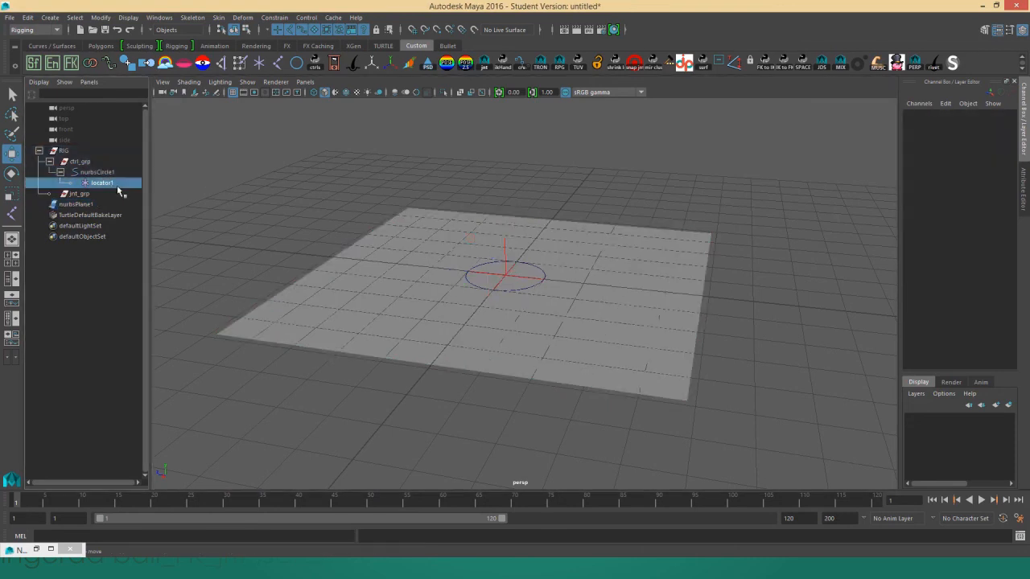
pyautogui.keyDown('ctrl'); pyautogui.click(79, 205); pyautogui.keyUp('ctrl')
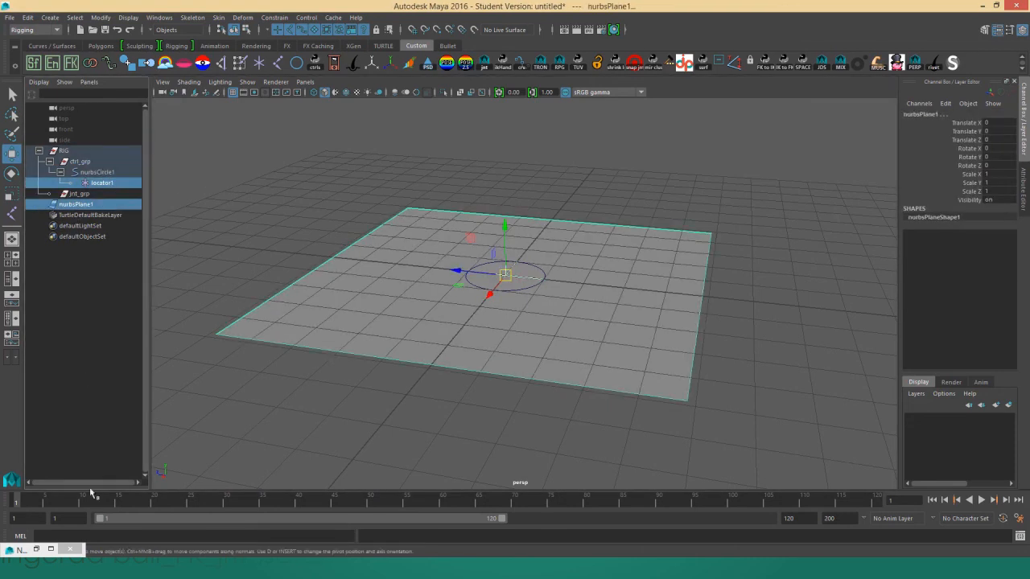
pyautogui.click(51, 549)
pyautogui.click(71, 32)
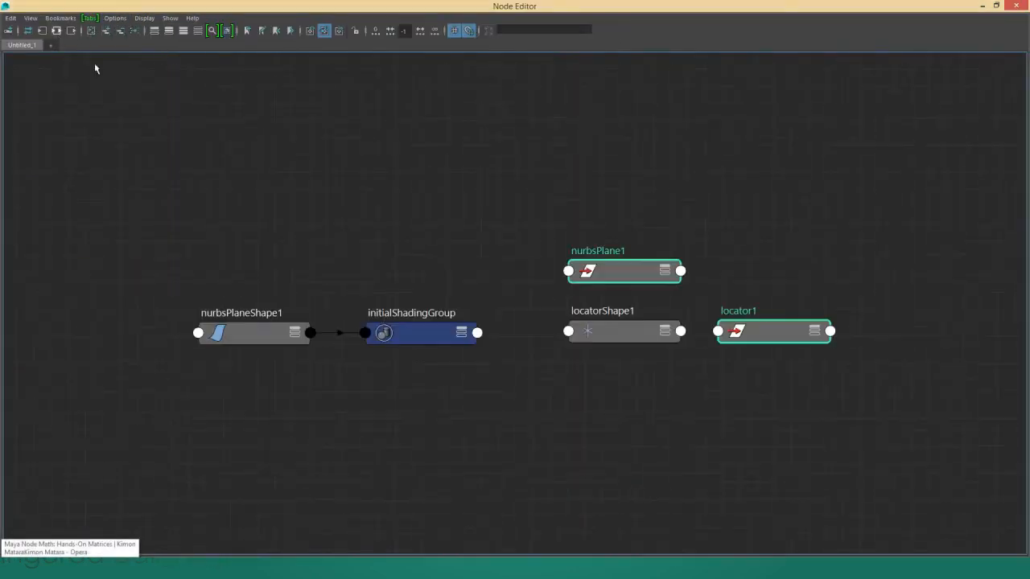
pyautogui.keyDown('alt'); pyautogui.moveTo(733, 275); pyautogui.dragTo(688, 249, button='middle'); pyautogui.keyUp('alt')
pyautogui.scroll(-1, 665, 238)
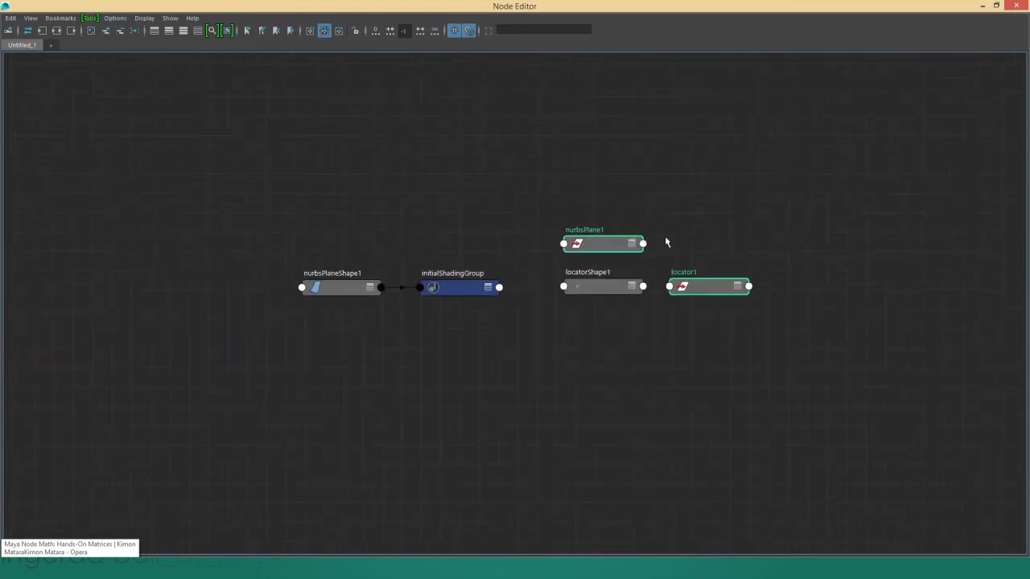
# Create a pointOnSurfaceInfo node in the graph.
pyautogui.click(451, 335)
pyautogui.scroll(2, 451, 338)
pyautogui.press('Tab')
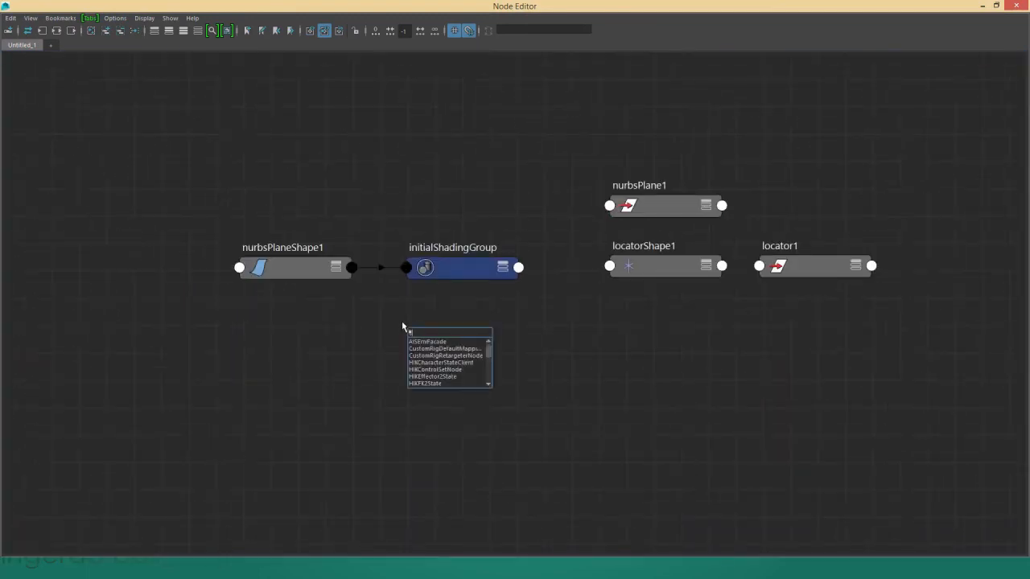
pyautogui.write('surface')
pyautogui.press('Escape')
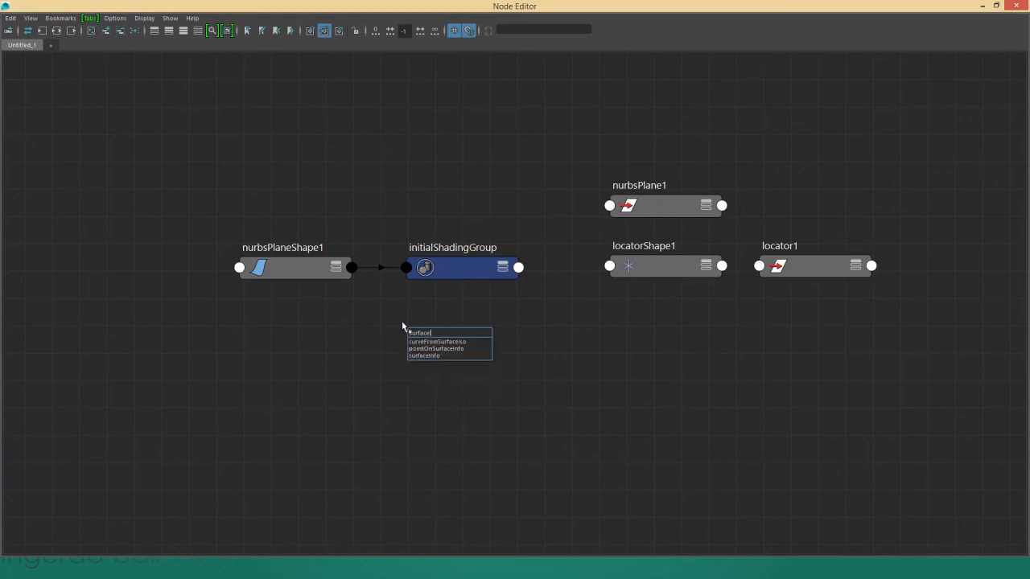
pyautogui.press('Down')
pyautogui.press('Down')
pyautogui.press('Return')
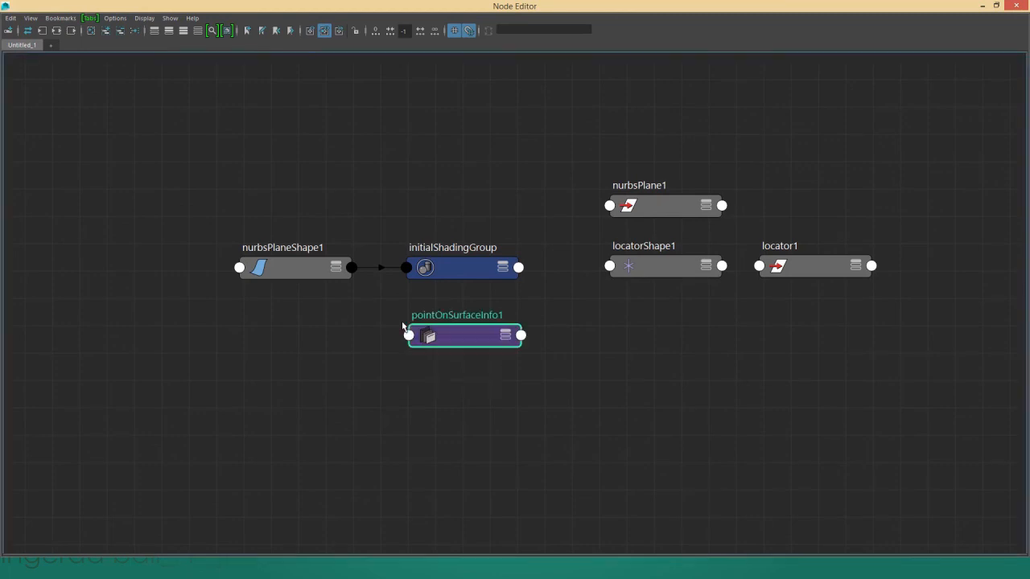
# Place pointOnSurfaceInfo1 just below initialShadingGroup and expand its Result outputs.
pyautogui.click(502, 331)
pyautogui.click(502, 331)
pyautogui.click(508, 313)
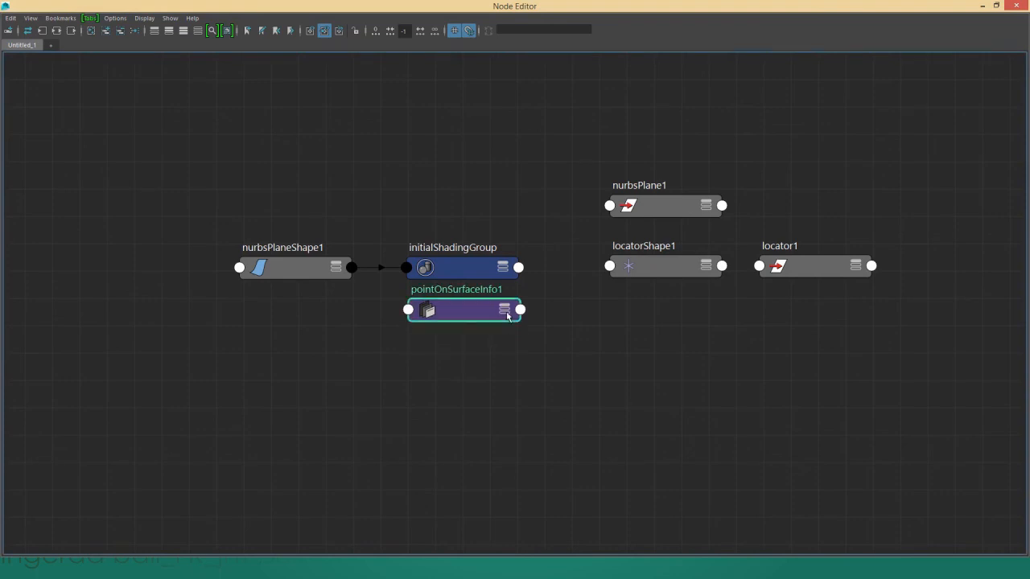
pyautogui.click(509, 312)
pyautogui.click(504, 310)
pyautogui.click(504, 309)
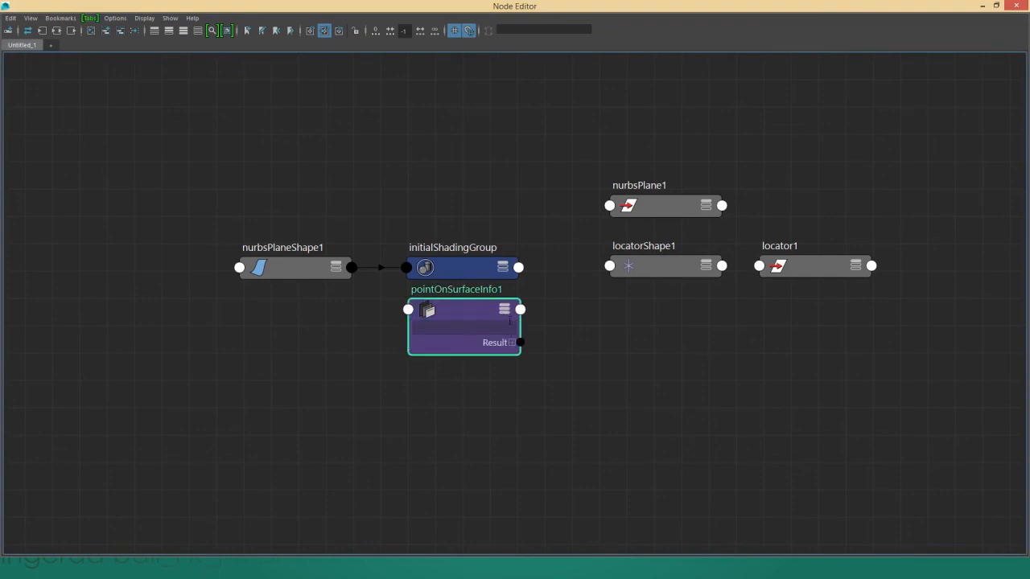
pyautogui.click(504, 310)
# Connect nurbsPlaneShape1's World Space output to the inputSurface of pointOnSurfaceInfo1.
pyautogui.click(351, 267)
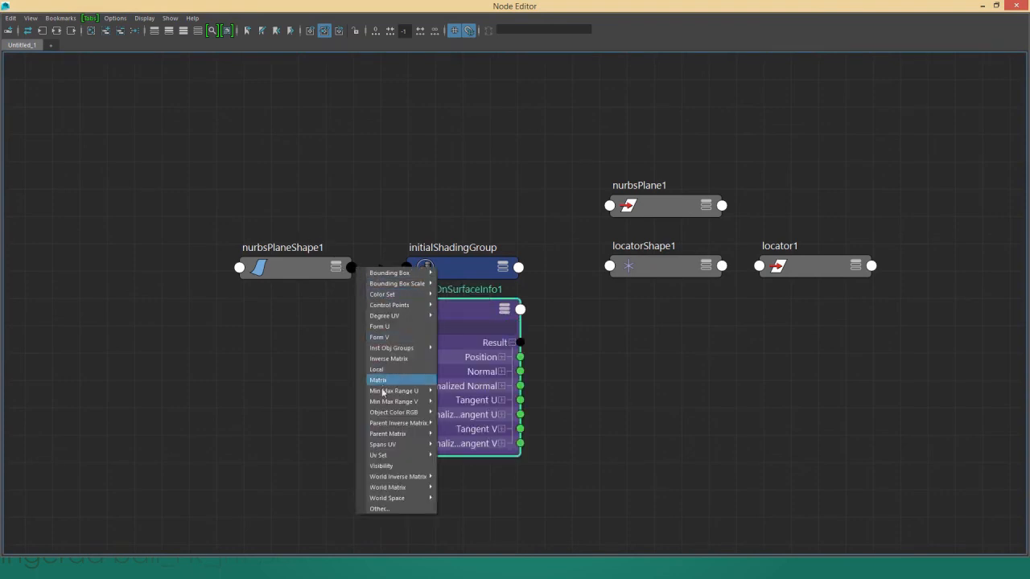
pyautogui.moveTo(398, 498)
pyautogui.click(458, 498)
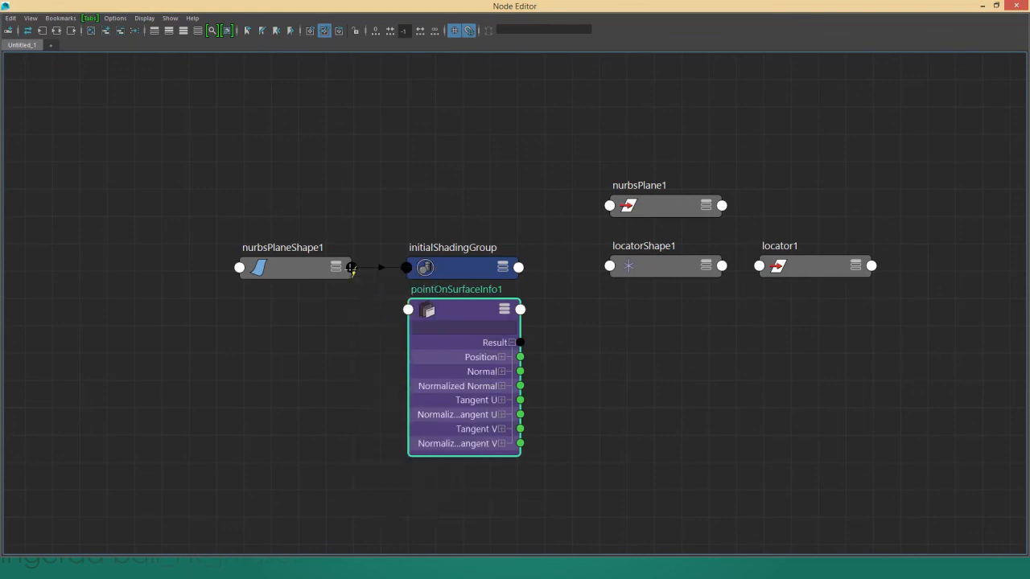
pyautogui.click(413, 316)
pyautogui.click(426, 313)
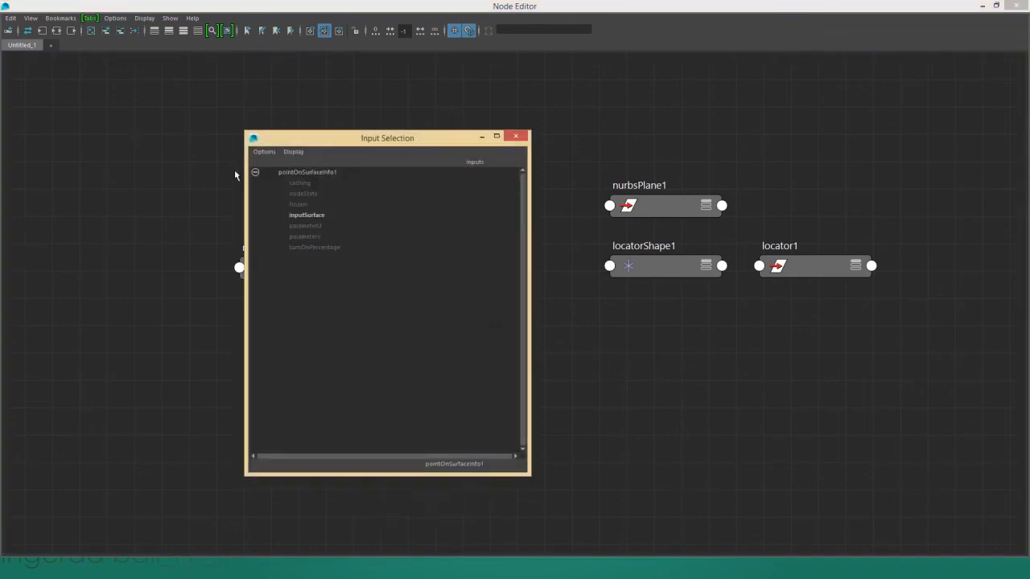
pyautogui.click(304, 216)
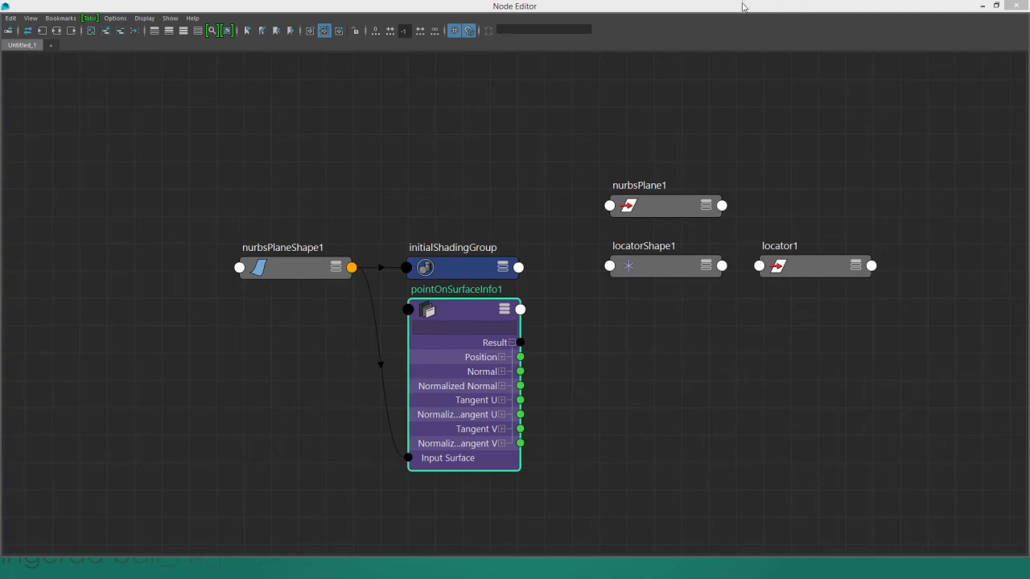
# Snap the Node Editor to half the screen so the graph and the viewport are both visible.
pyautogui.moveTo(745, 5); pyautogui.dragTo(1, 78)
pyautogui.scroll(-2, 411, 308)
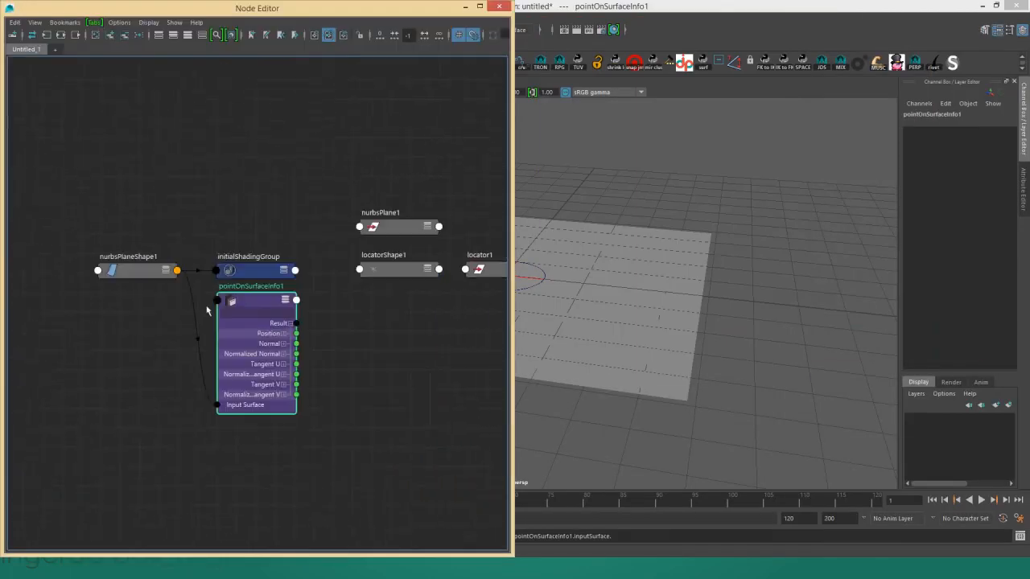
pyautogui.keyDown('alt'); pyautogui.moveTo(241, 297); pyautogui.dragTo(161, 277, button='middle'); pyautogui.keyUp('alt')
pyautogui.scroll(2, 244, 278)
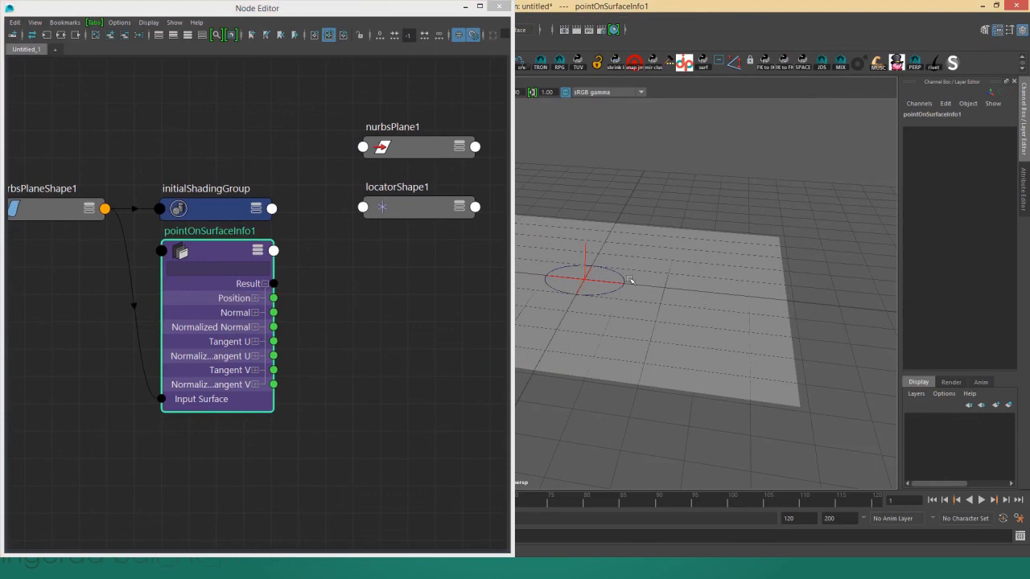
pyautogui.keyDown('alt'); pyautogui.moveTo(674, 234); pyautogui.dragTo(633, 197); pyautogui.keyUp('alt')
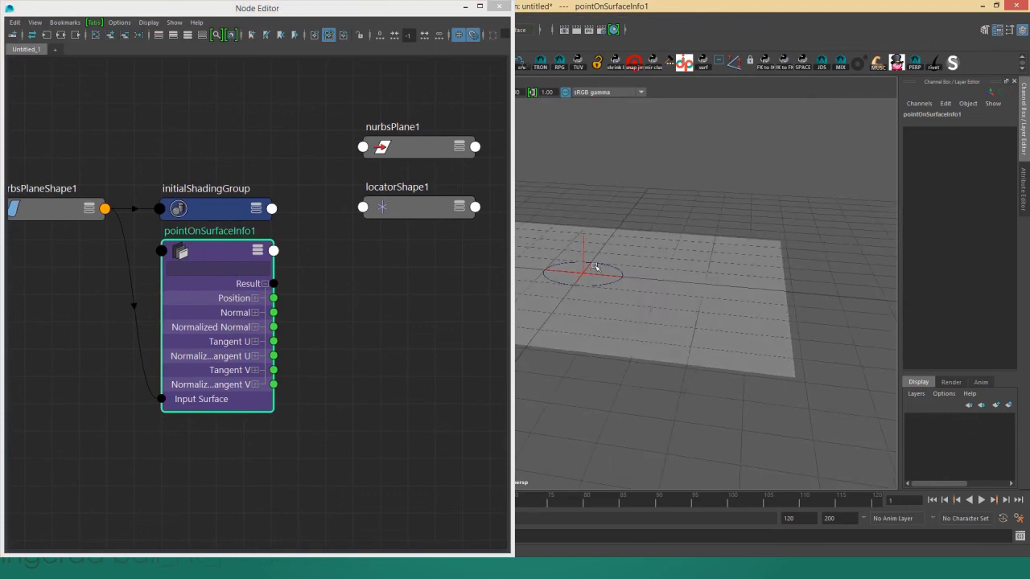
pyautogui.keyDown('alt'); pyautogui.moveTo(741, 304); pyautogui.dragTo(534, 288); pyautogui.keyUp('alt')
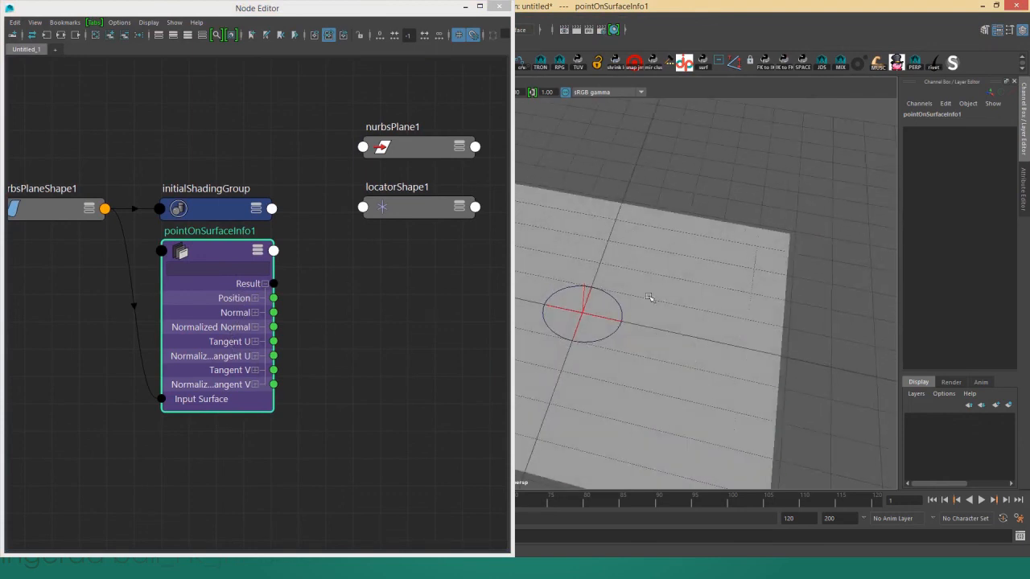
pyautogui.keyDown('alt'); pyautogui.moveTo(603, 312); pyautogui.dragTo(596, 268); pyautogui.keyUp('alt')
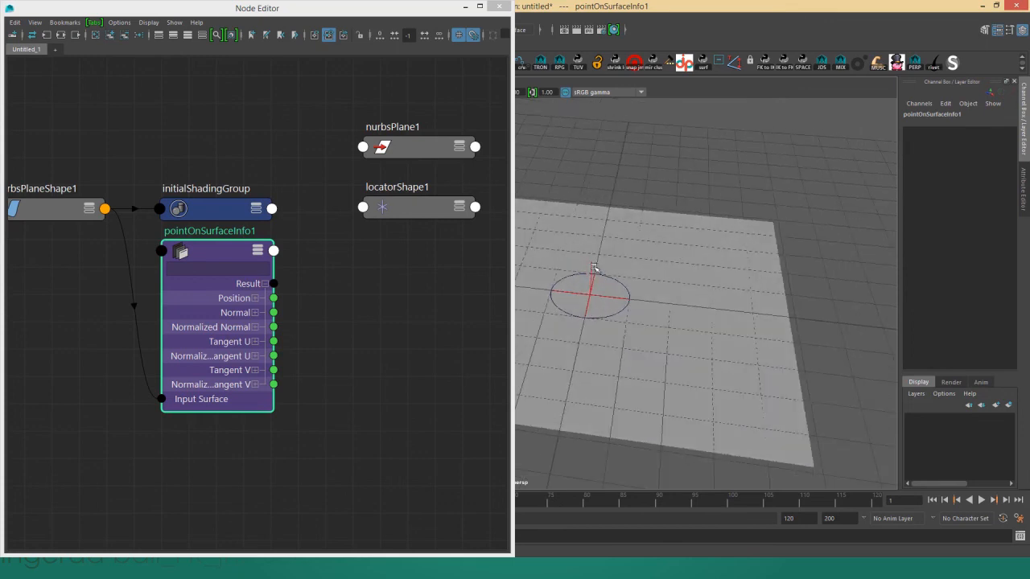
# Select locator1 in the viewport and narrow the Node Editor slightly to give the plane more room.
pyautogui.click(593, 269)
pyautogui.moveTo(513, 232); pyautogui.dragTo(214, 231)
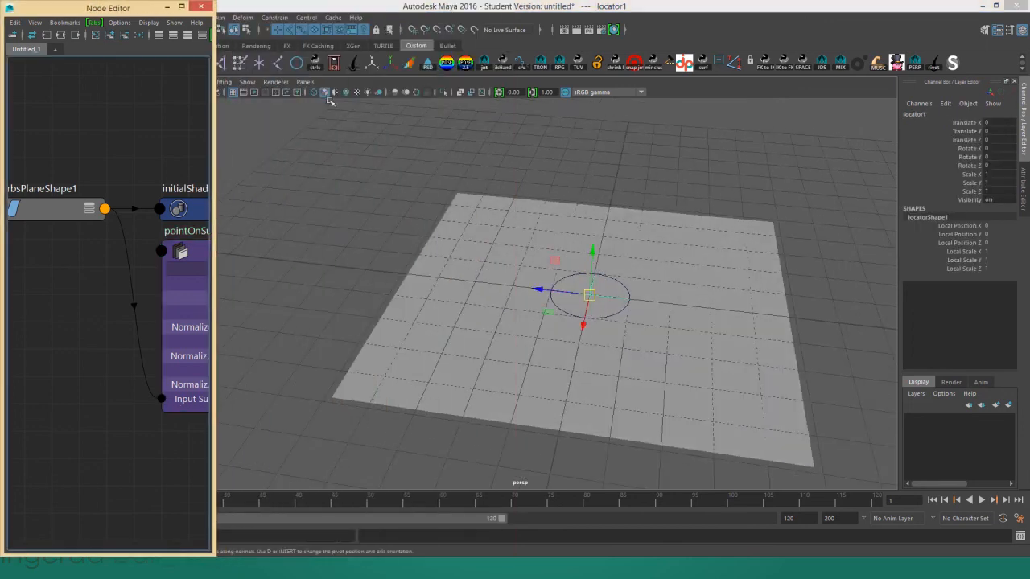
pyautogui.click(325, 93)
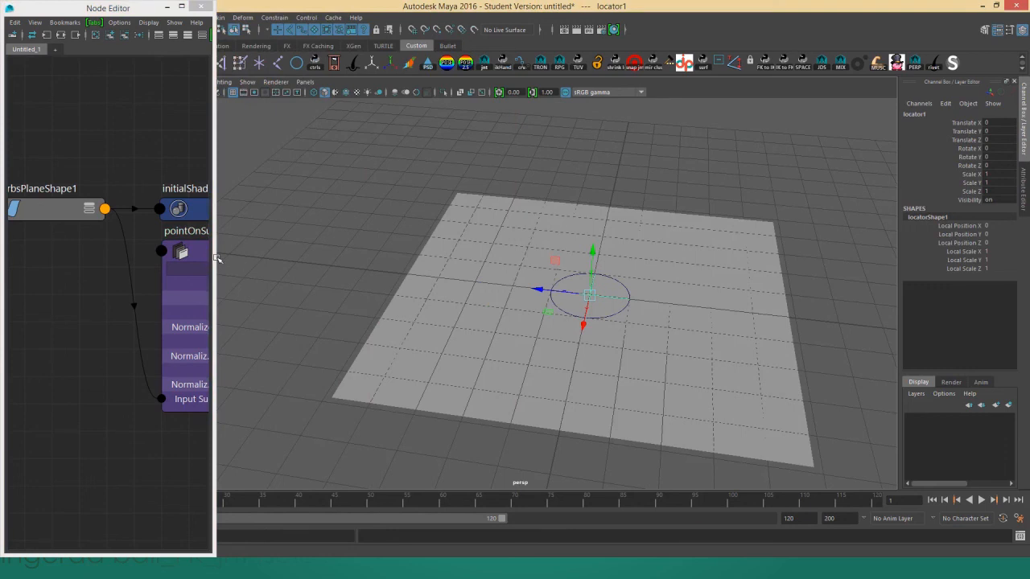
pyautogui.moveTo(216, 258); pyautogui.dragTo(453, 260)
pyautogui.keyDown('alt'); pyautogui.moveTo(453, 260); pyautogui.dragTo(313, 292, button='middle'); pyautogui.keyUp('alt')
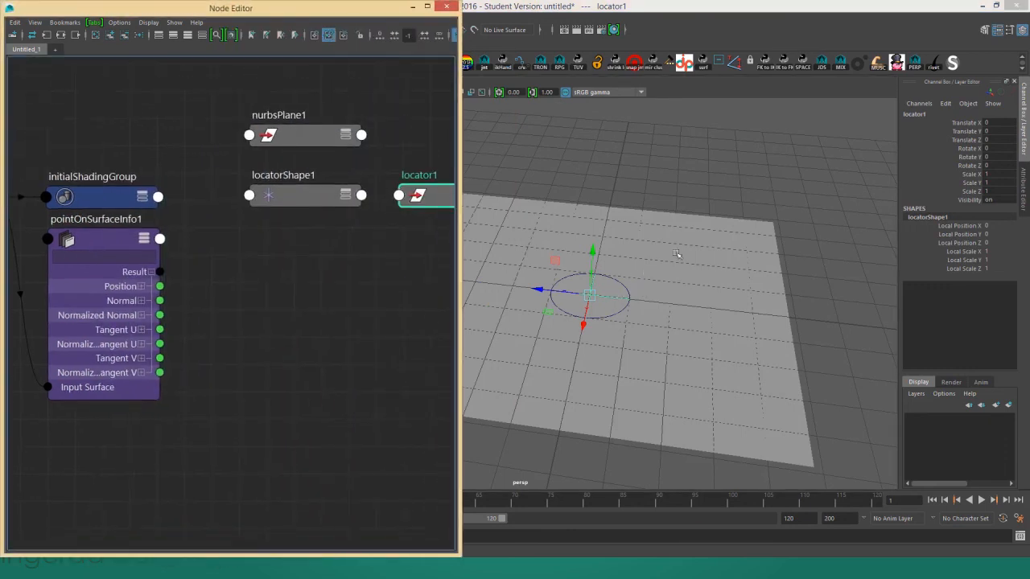
pyautogui.keyDown('alt'); pyautogui.moveTo(676, 254); pyautogui.dragTo(563, 273); pyautogui.keyUp('alt')
pyautogui.click(301, 305)
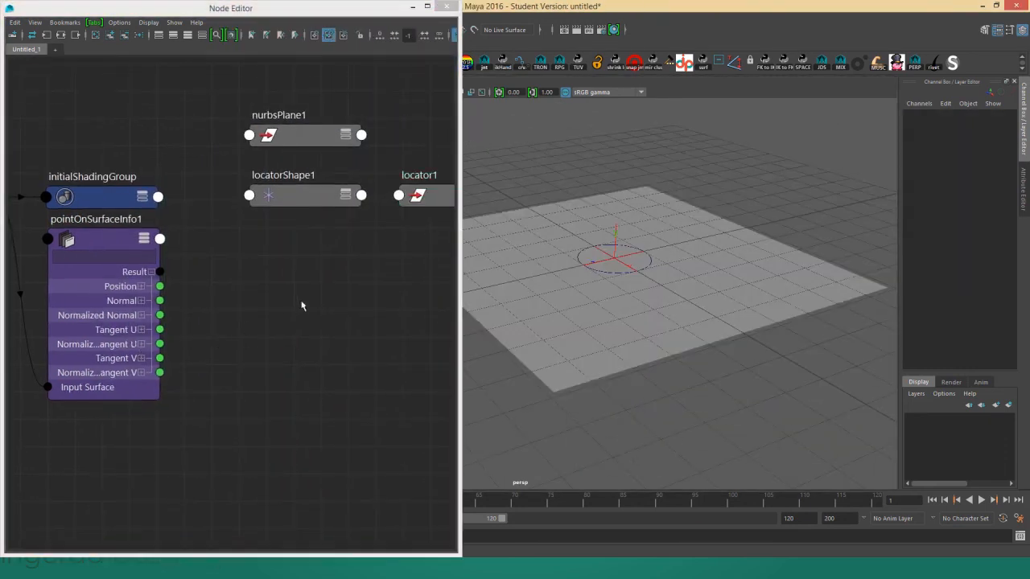
pyautogui.keyDown('alt'); pyautogui.moveTo(247, 282); pyautogui.dragTo(272, 275, button='middle'); pyautogui.keyUp('alt')
pyautogui.press('Tab')
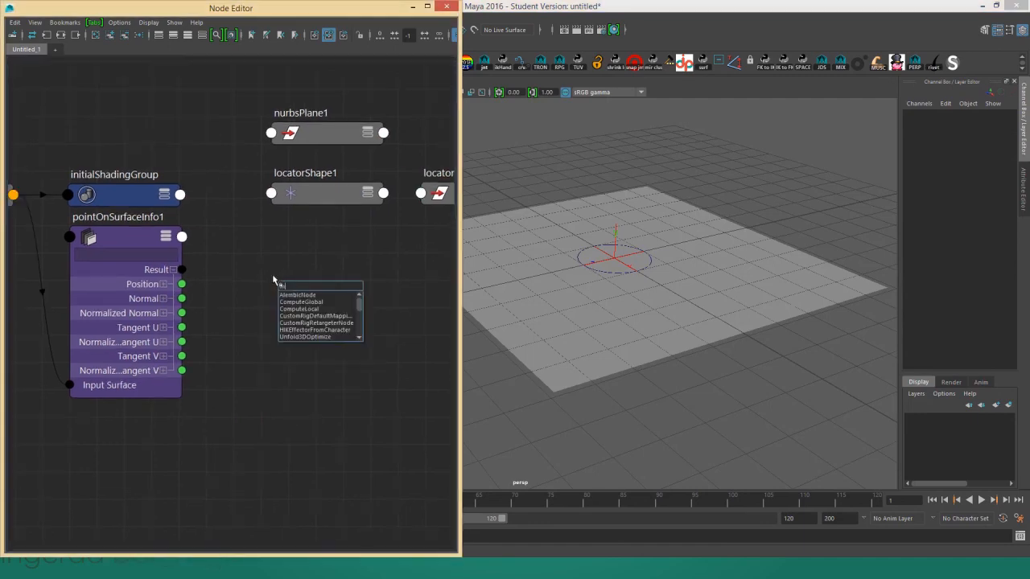
pyautogui.press('BackSpace')
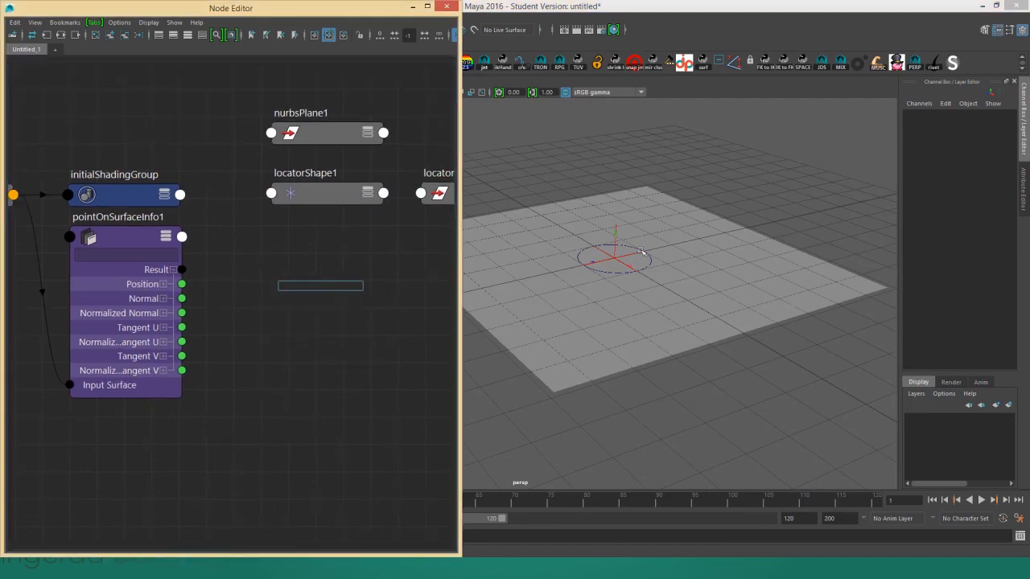
# Select nurbsCircle1 around the locator in the viewport.
pyautogui.click(667, 216)
pyautogui.keyDown('alt'); pyautogui.moveTo(667, 217); pyautogui.dragTo(594, 188); pyautogui.keyUp('alt')
pyautogui.click(647, 249)
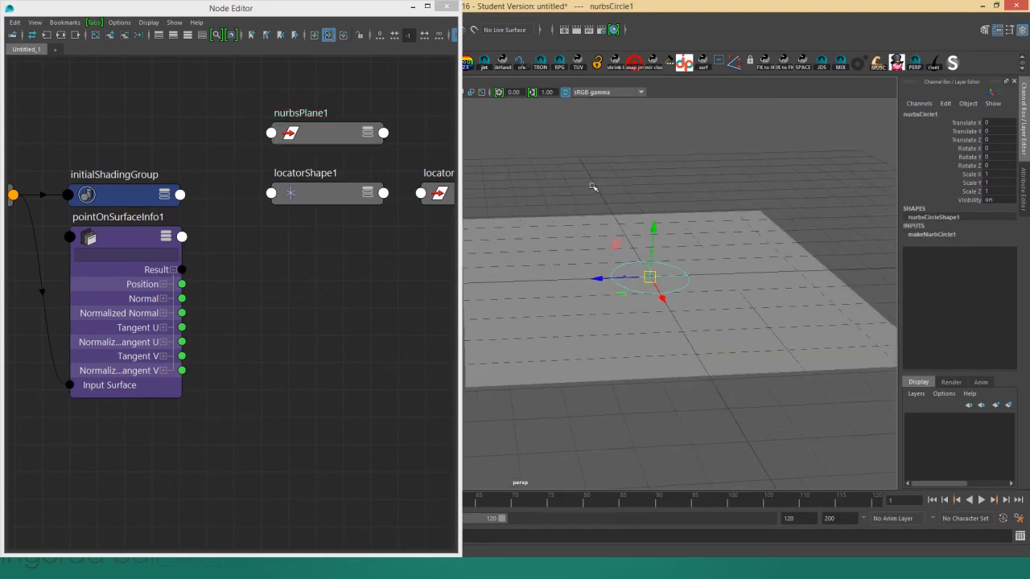
# Clear the selection and create a fourByFourMatrix node beside pointOnSurfaceInfo1 in the Node Editor.
pyautogui.click(594, 189)
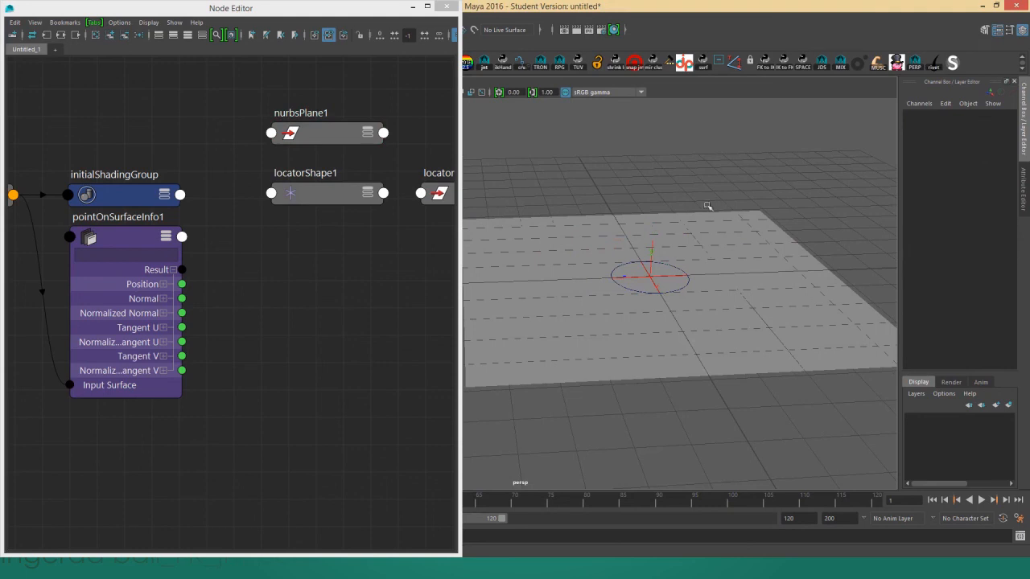
pyautogui.keyDown('alt'); pyautogui.moveTo(173, 285); pyautogui.dragTo(198, 287, button='middle'); pyautogui.keyUp('alt')
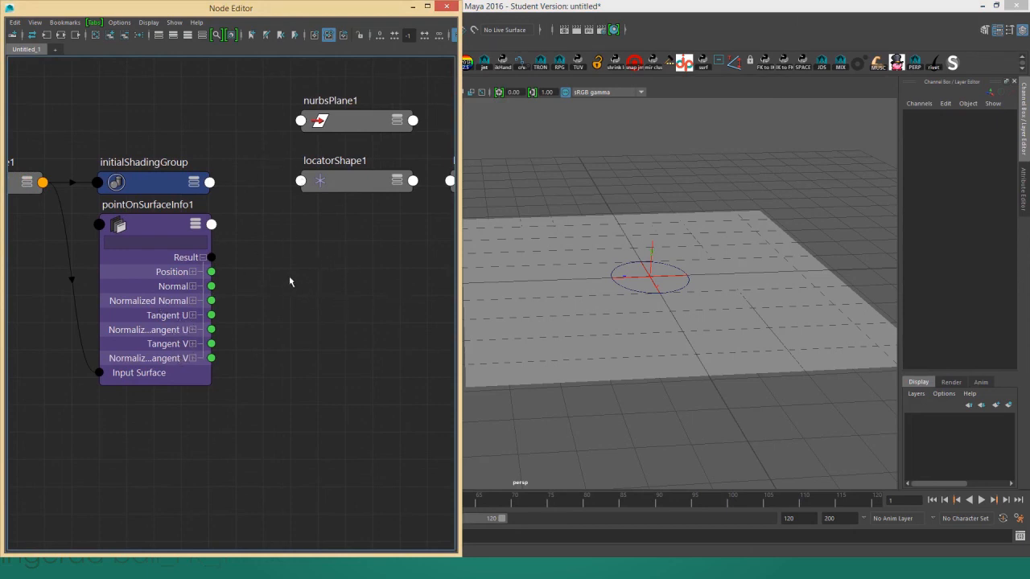
pyautogui.press('Tab')
pyautogui.write('fou')
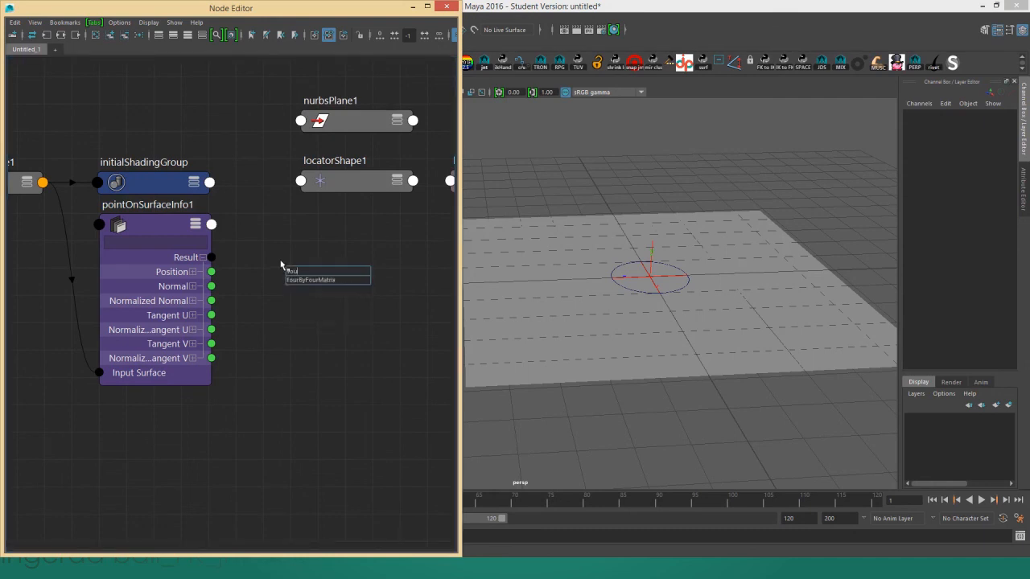
pyautogui.write('r')
pyautogui.press('Down')
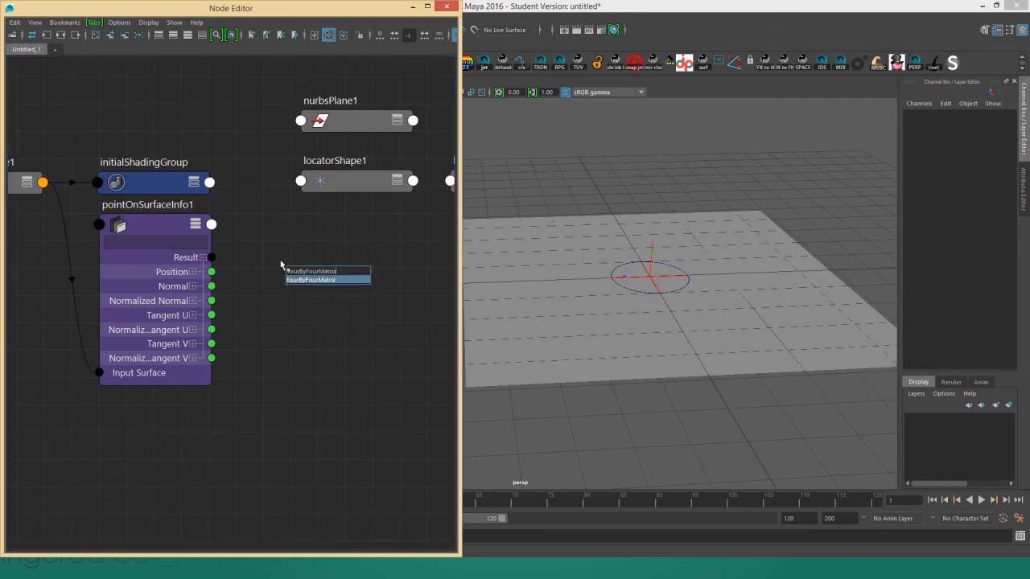
pyautogui.press('Return')
# Open the Connection Editor with pointOnSurfaceInfo1 loaded as the source and fourByFourMatrix1 as the target.
pyautogui.moveTo(277, 4); pyautogui.dragTo(278, 41)
pyautogui.click(159, 17)
pyautogui.moveTo(266, 56)
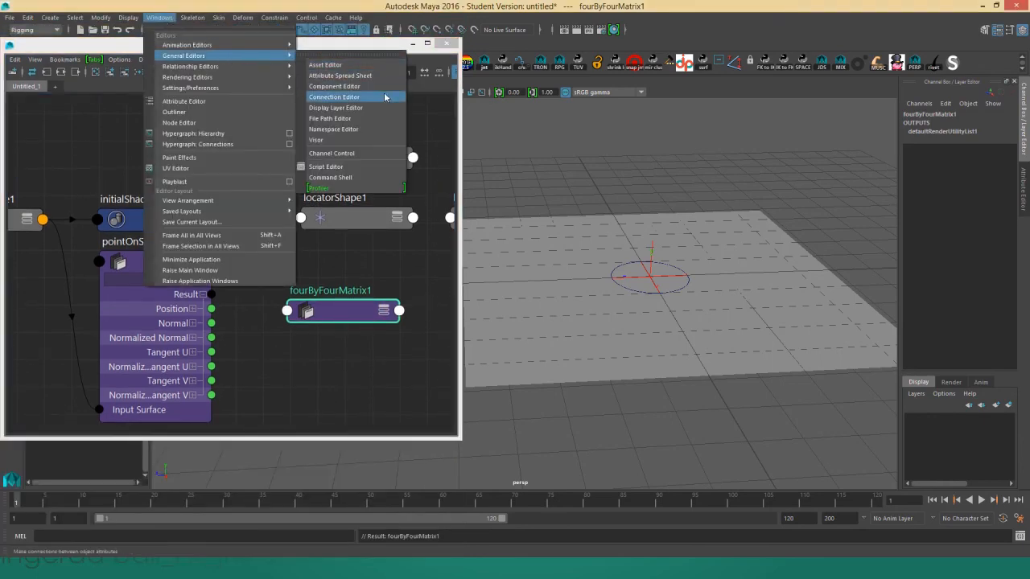
pyautogui.click(384, 97)
pyautogui.click(283, 35)
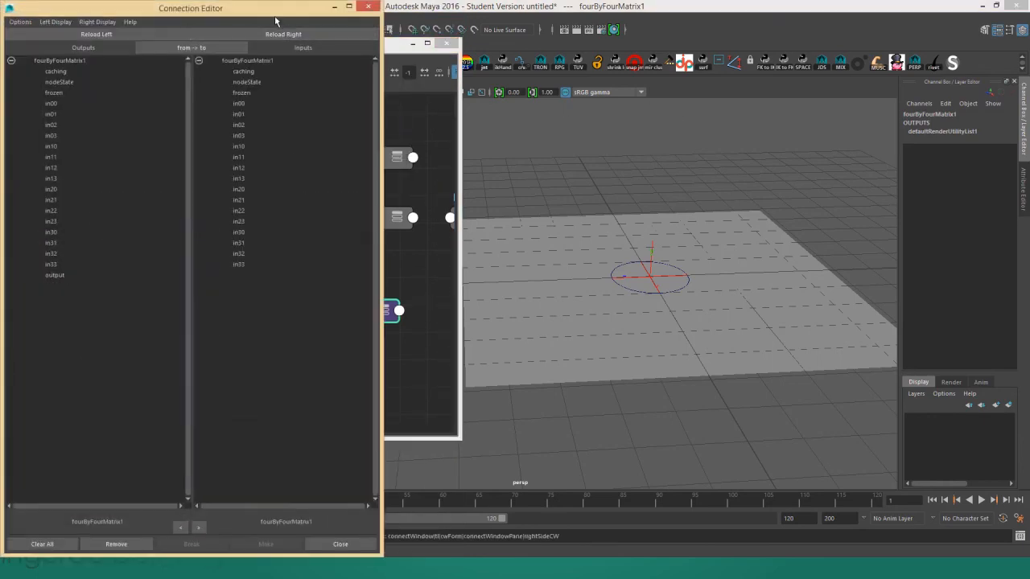
pyautogui.moveTo(193, 9); pyautogui.dragTo(1029, 209)
pyautogui.click(427, 179)
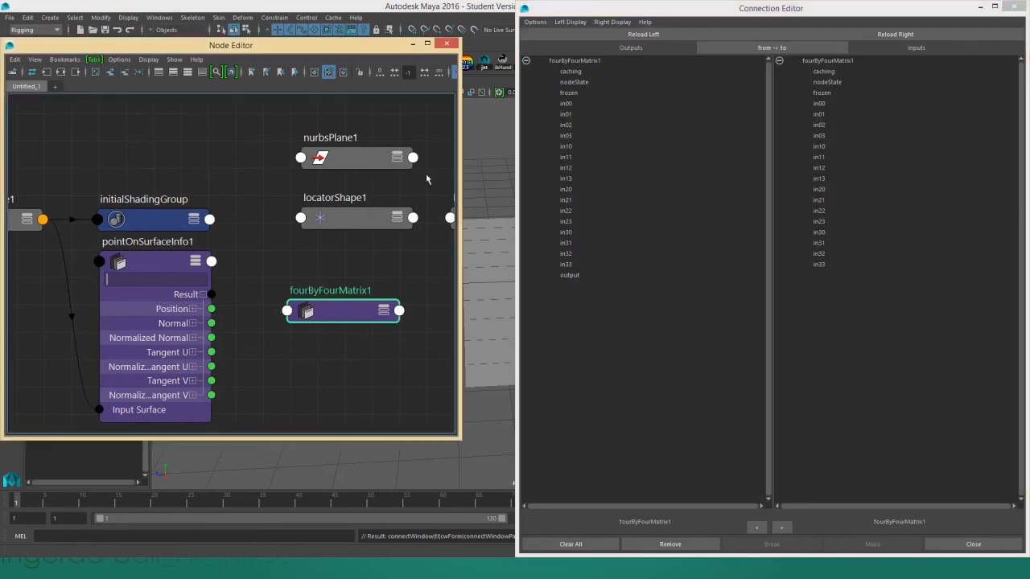
pyautogui.click(134, 276)
pyautogui.click(641, 35)
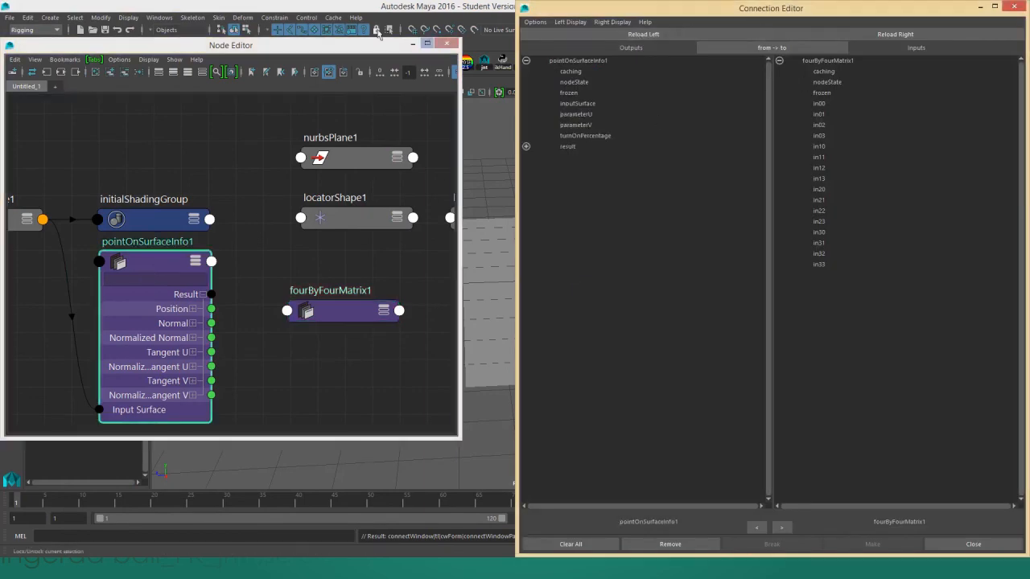
# Rearrange the Node Editor and Connection Editor windows so both are accessible with the control circle visible between them.
pyautogui.click(410, 43)
pyautogui.press('f')
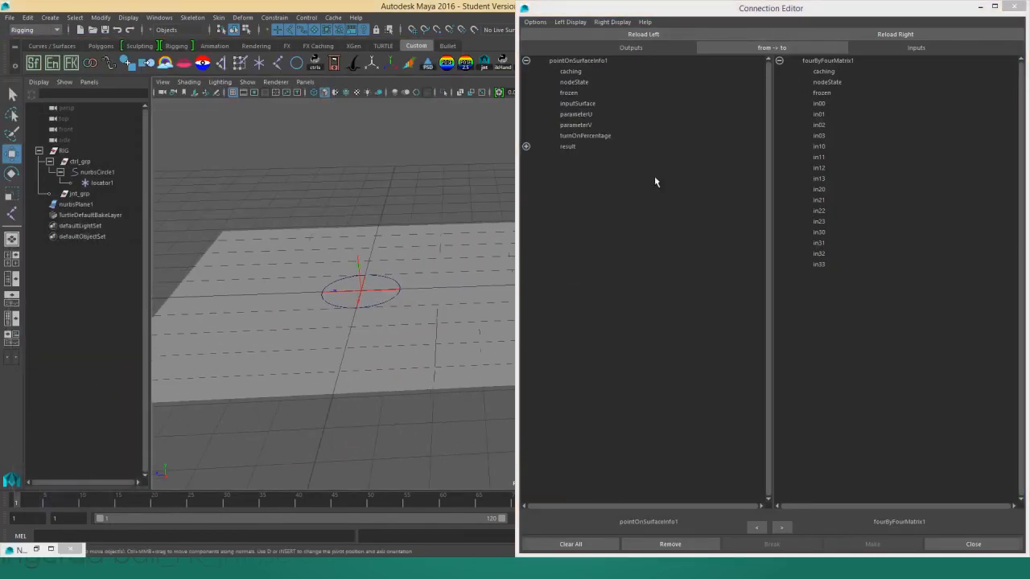
pyautogui.moveTo(745, 8); pyautogui.dragTo(319, 34)
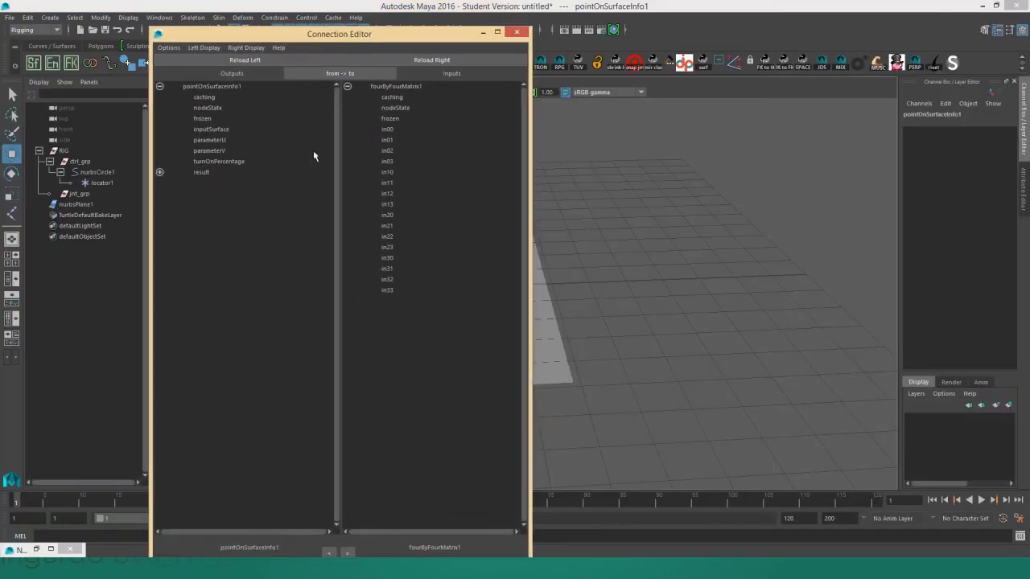
pyautogui.click(51, 549)
pyautogui.moveTo(509, 4); pyautogui.dragTo(45, 191)
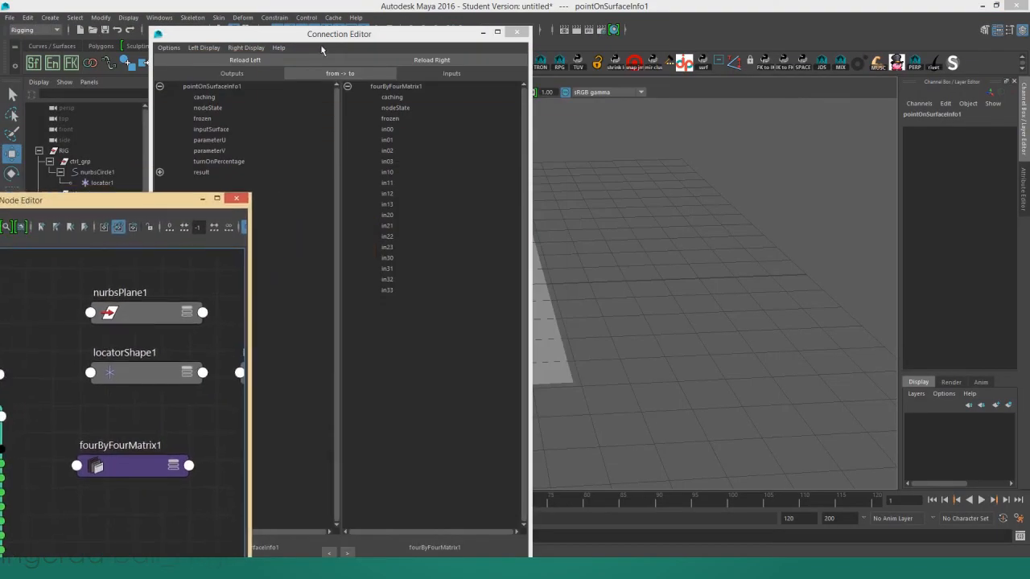
pyautogui.moveTo(339, 34); pyautogui.dragTo(687, 140)
# Select the fourByFourMatrix1 node and show its attributes in the Attribute Editor.
pyautogui.moveTo(134, 473); pyautogui.dragTo(110, 451)
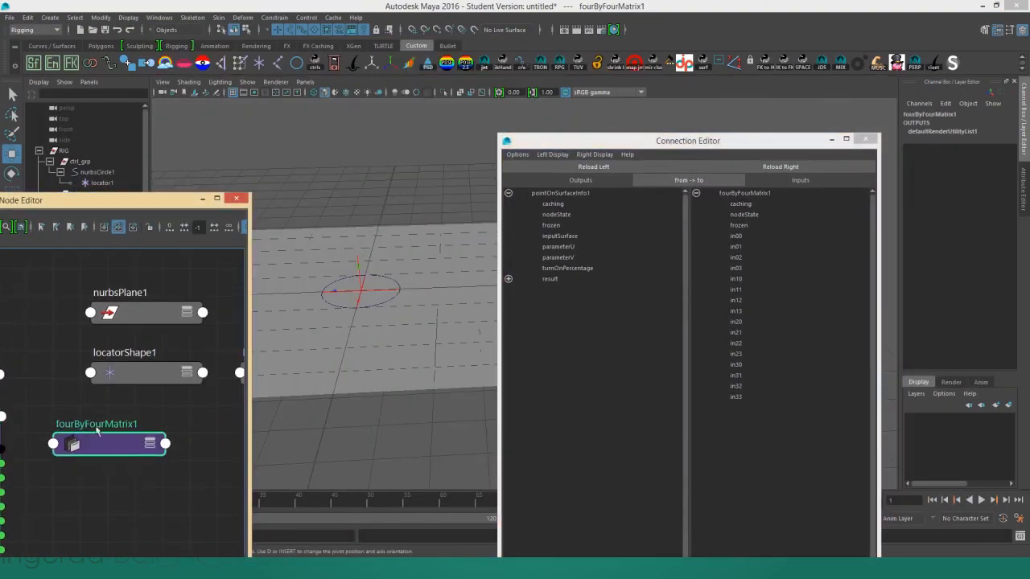
pyautogui.keyDown('alt'); pyautogui.moveTo(26, 428); pyautogui.dragTo(134, 367, button='middle'); pyautogui.keyUp('alt')
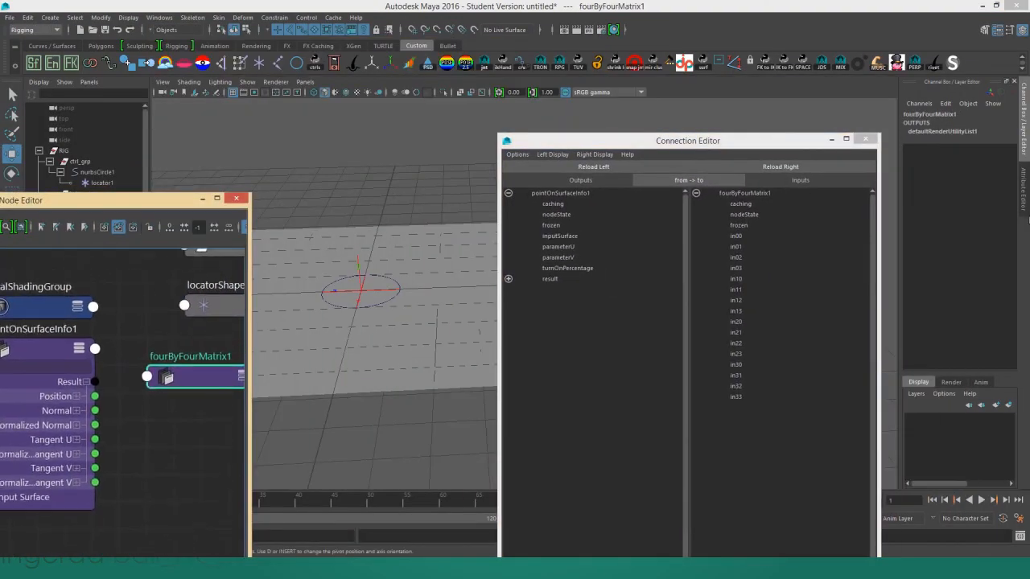
pyautogui.click(1023, 189)
# Create a decomposeMatrix node next to fourByFourMatrix1 in the Node Editor.
pyautogui.keyDown('alt'); pyautogui.moveTo(186, 389); pyautogui.dragTo(88, 390, button='middle'); pyautogui.keyUp('alt')
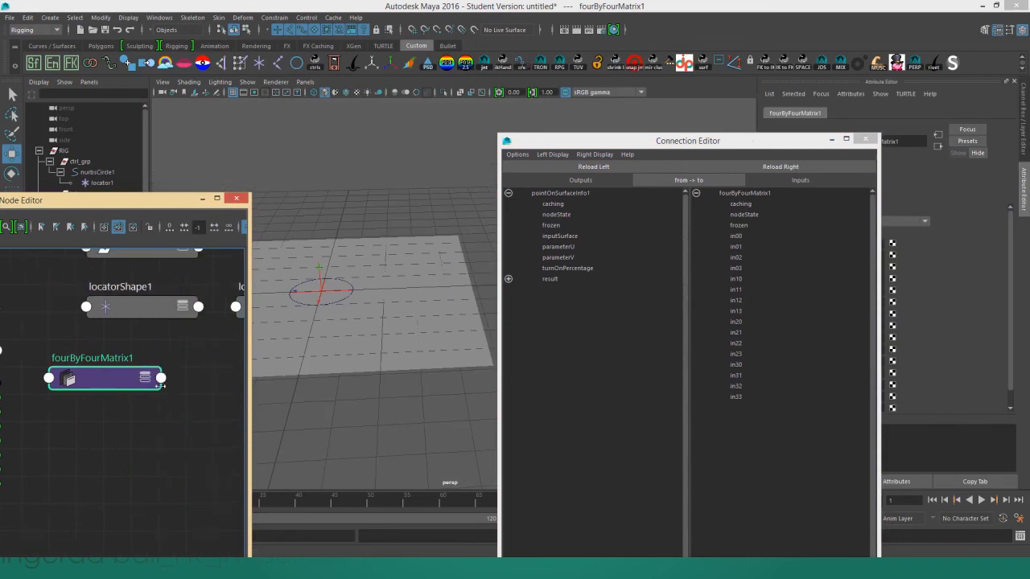
pyautogui.press('Tab')
pyautogui.write('co')
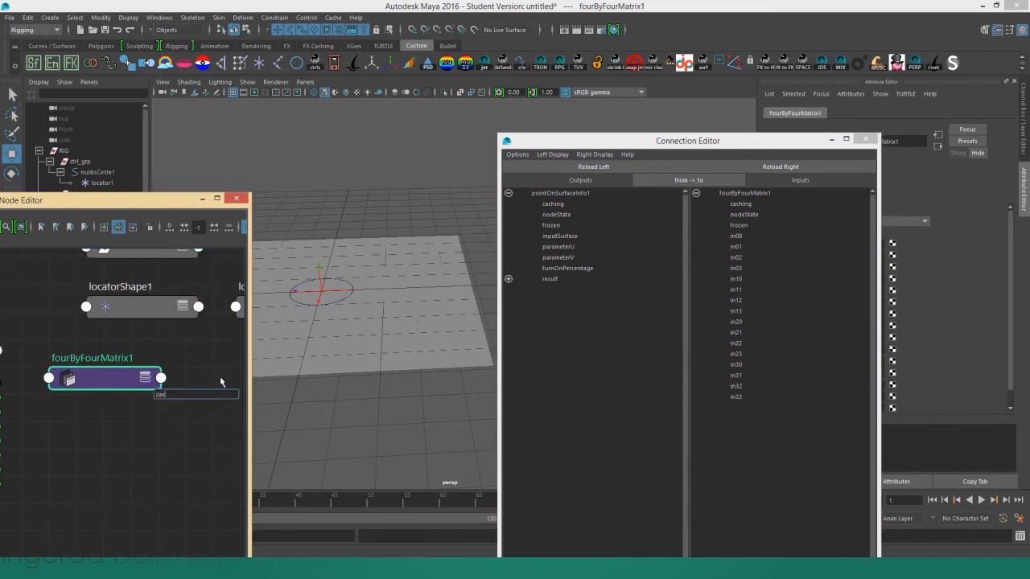
pyautogui.write('mpose')
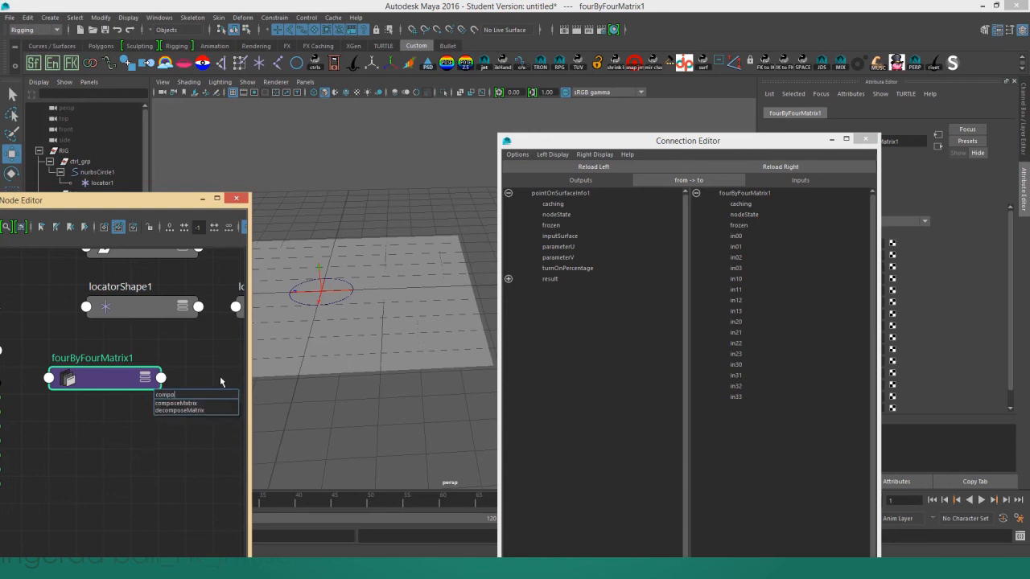
pyautogui.press('Down')
pyautogui.press('Down')
pyautogui.press('Return')
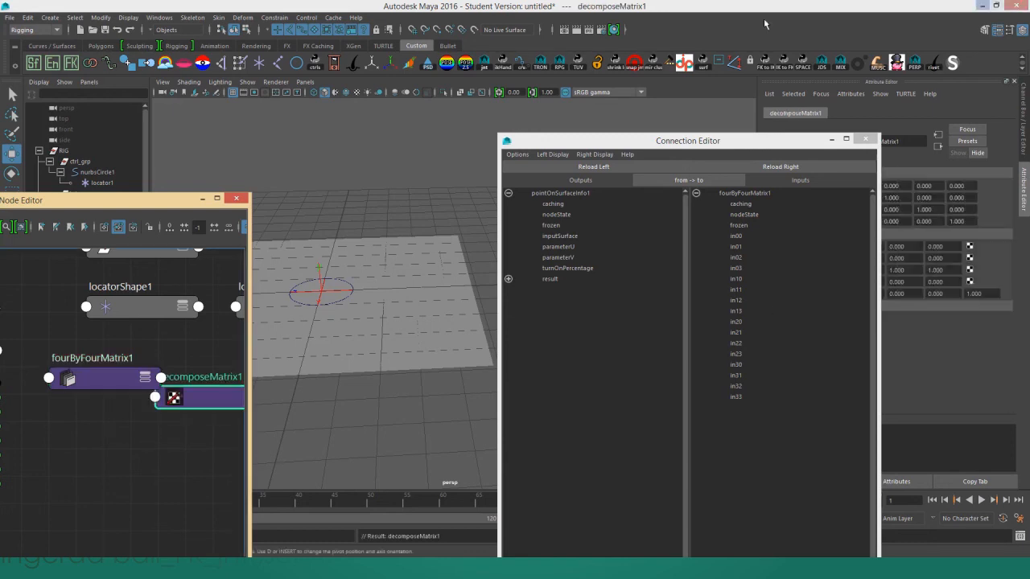
# Uncover decomposeMatrix1's attributes and examine the first row of its Input Matrix.
pyautogui.moveTo(719, 142); pyautogui.dragTo(570, 118)
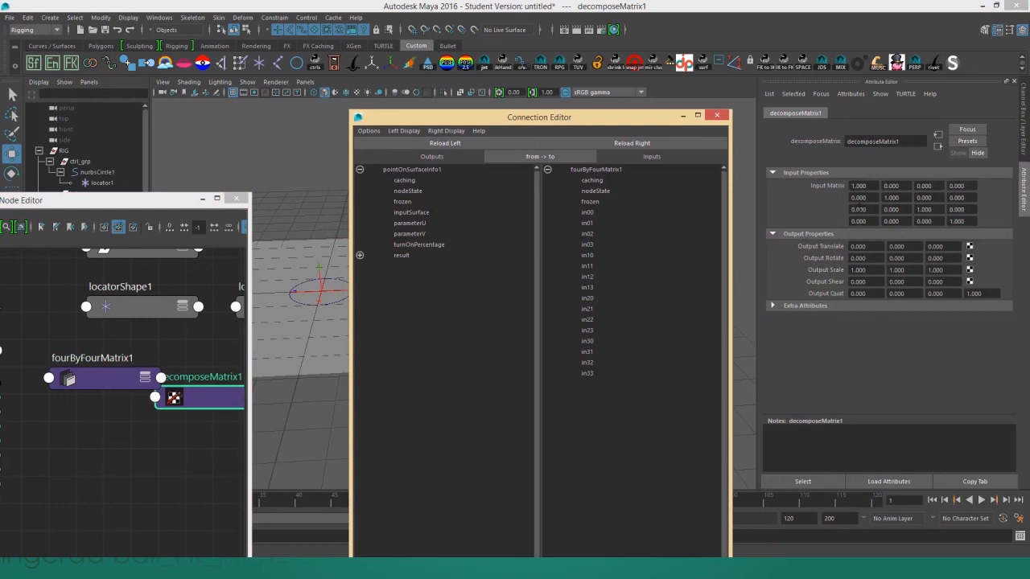
pyautogui.click(858, 186)
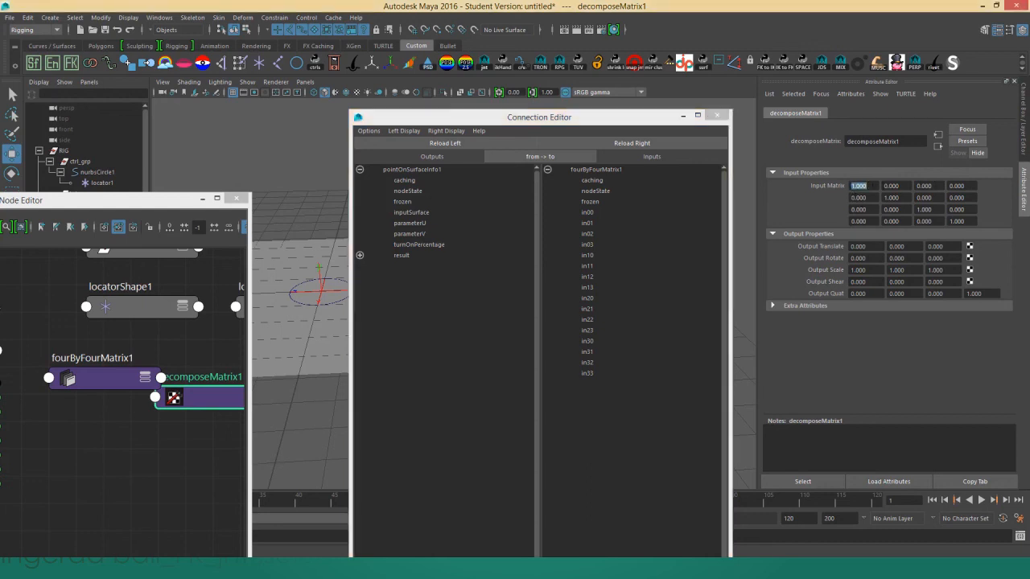
pyautogui.click(943, 186)
pyautogui.moveTo(854, 186); pyautogui.dragTo(918, 181)
# Move the Connection Editor off the surface and select nurbsPlane1 to examine its axes in the viewport.
pyautogui.moveTo(611, 122); pyautogui.dragTo(662, 283)
pyautogui.keyDown('alt'); pyautogui.moveTo(338, 265); pyautogui.dragTo(406, 189, button='middle'); pyautogui.keyUp('alt')
pyautogui.scroll(4, 406, 189)
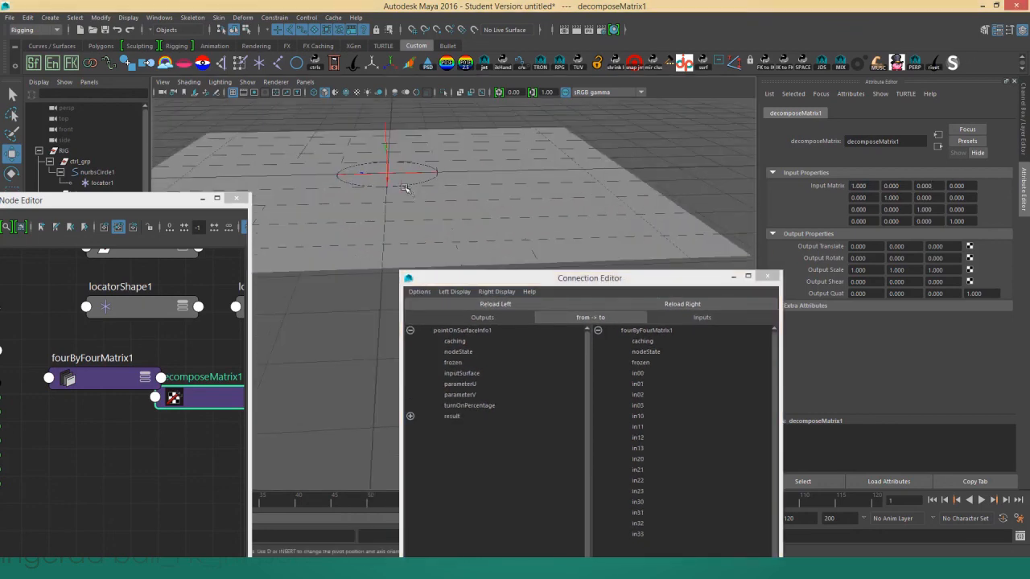
pyautogui.keyDown('alt'); pyautogui.moveTo(406, 190); pyautogui.dragTo(459, 198); pyautogui.keyUp('alt')
pyautogui.click(437, 212)
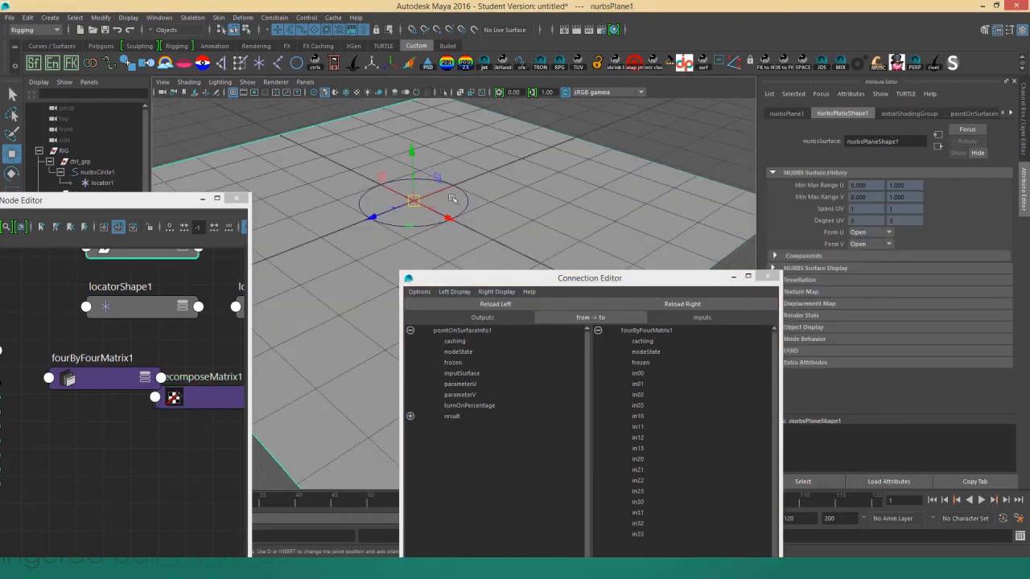
pyautogui.scroll(-4, 355, 254)
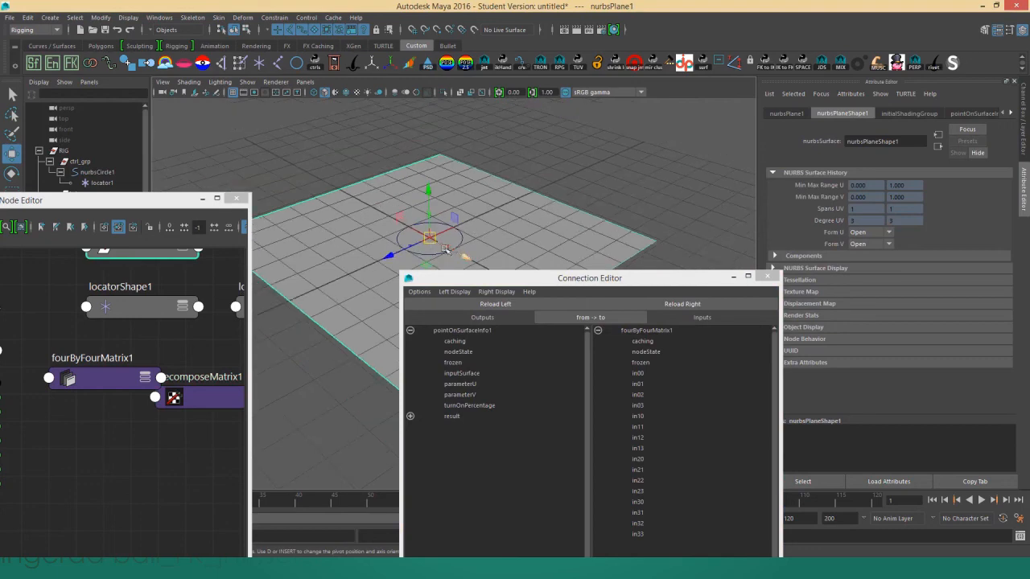
# Select decomposeMatrix1 and examine the first three values in the fourth row of its Input Matrix.
pyautogui.click(214, 393)
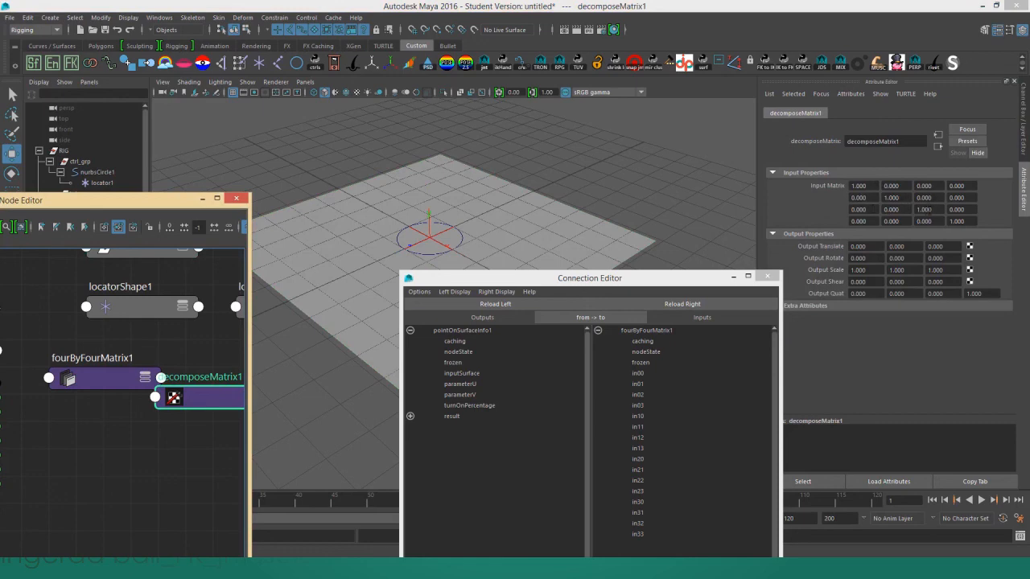
pyautogui.click(928, 221)
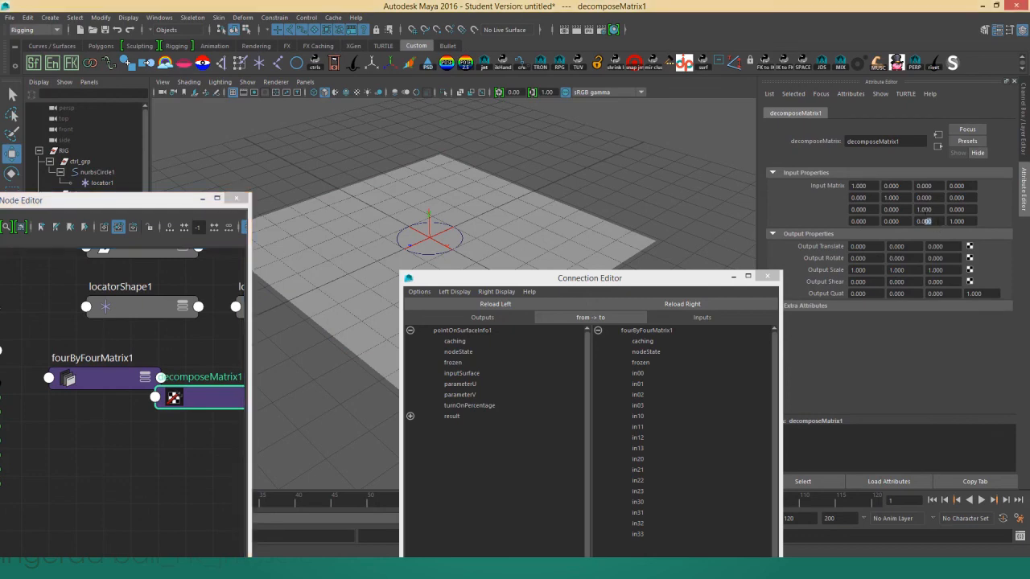
pyautogui.click(858, 222)
pyautogui.click(934, 221)
pyautogui.click(860, 221)
pyautogui.press('Tab')
pyautogui.click(923, 221)
# Reposition the Connection Editor clear of the control circle and select locator1 to examine its axes.
pyautogui.moveTo(619, 279); pyautogui.dragTo(610, 215)
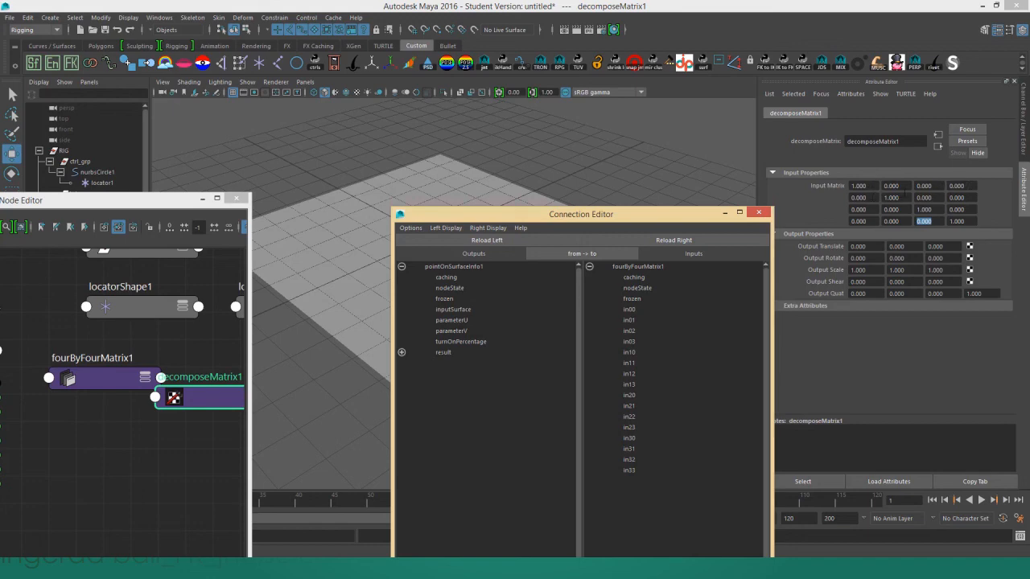
pyautogui.moveTo(558, 216); pyautogui.dragTo(567, 180)
pyautogui.keyDown('alt'); pyautogui.moveTo(85, 367); pyautogui.dragTo(165, 327, button='middle'); pyautogui.keyUp('alt')
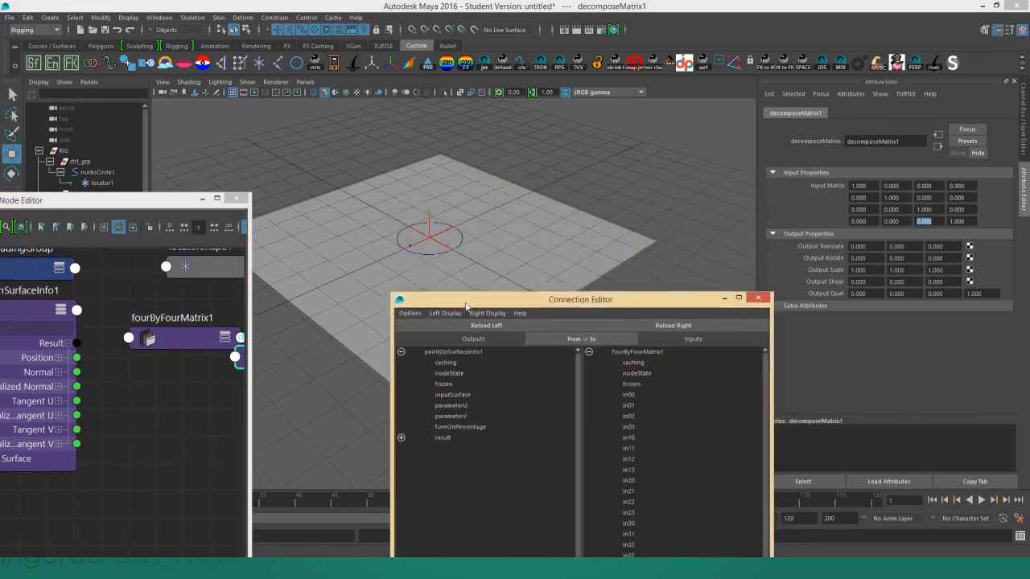
pyautogui.keyDown('alt'); pyautogui.moveTo(427, 240); pyautogui.dragTo(430, 215); pyautogui.keyUp('alt')
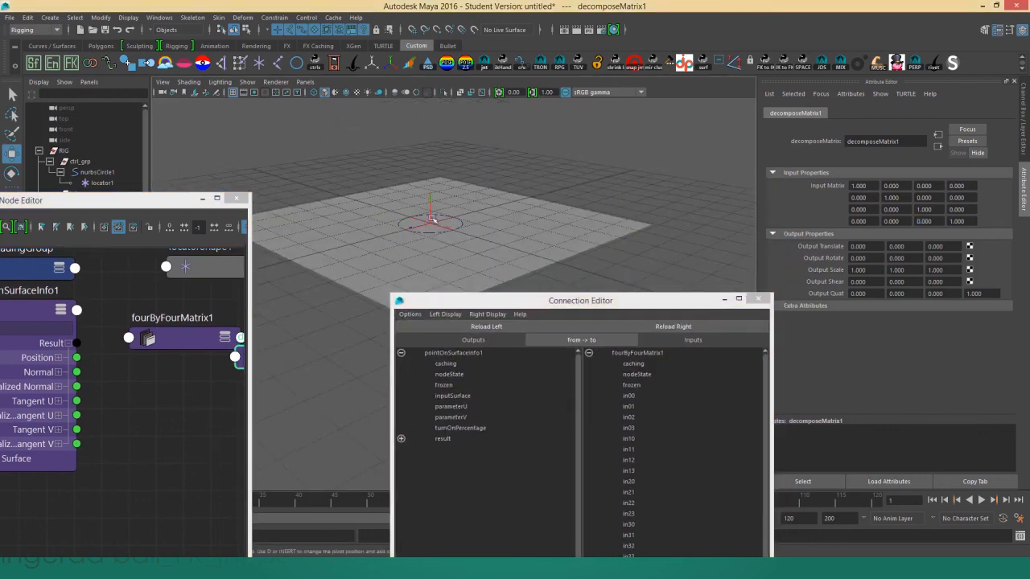
pyautogui.click(430, 199)
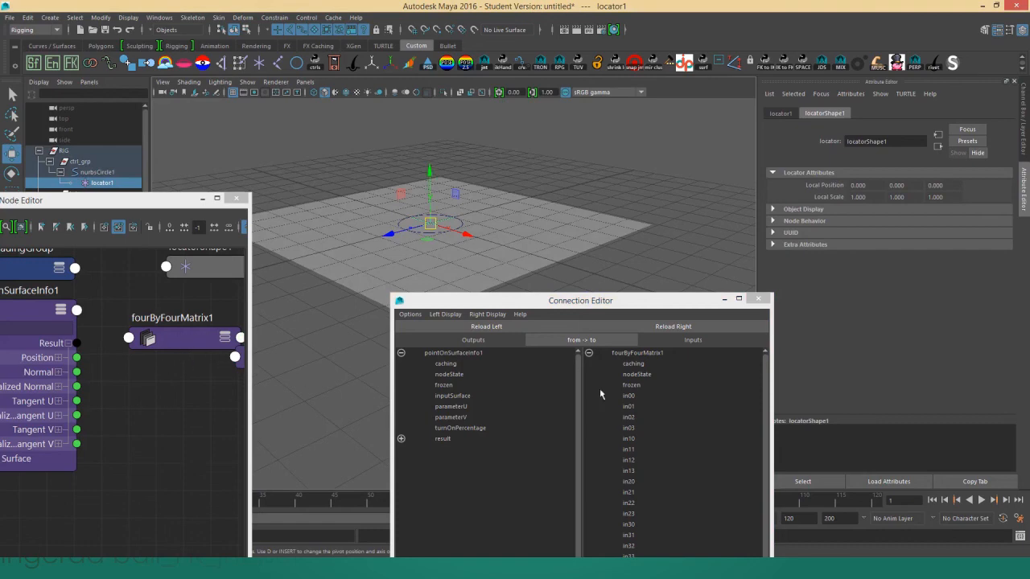
# Connect pointOnSurfaceInfo1's normalX, normalY and normalZ to in10, in11 and in12 of fourByFourMatrix1.
pyautogui.click(400, 438)
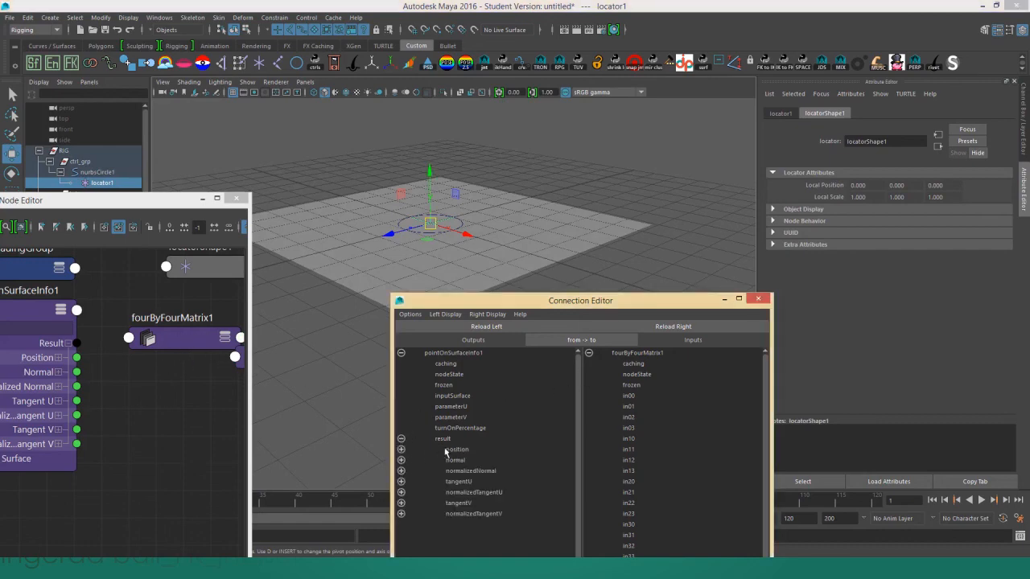
pyautogui.click(401, 461)
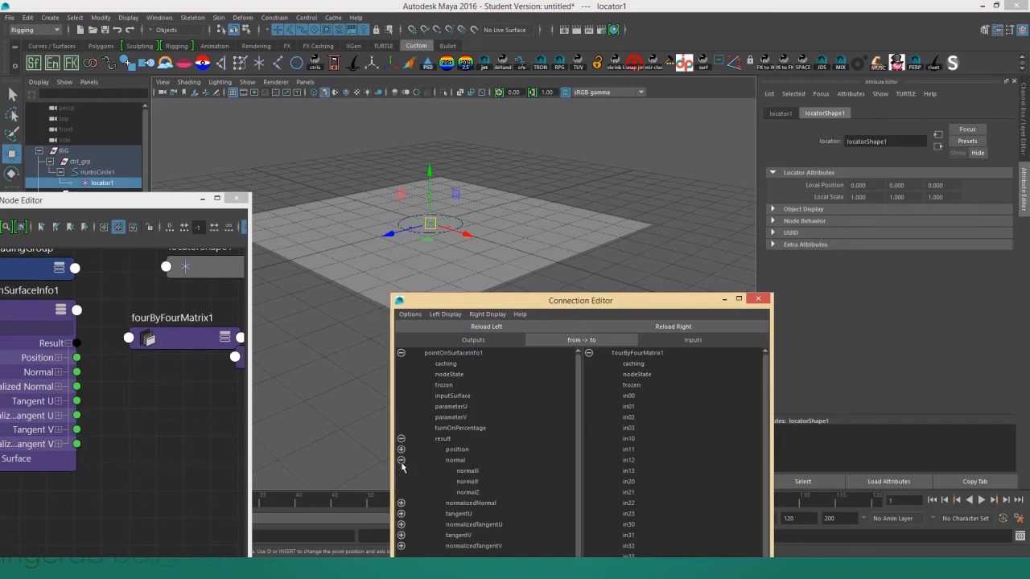
pyautogui.click(468, 471)
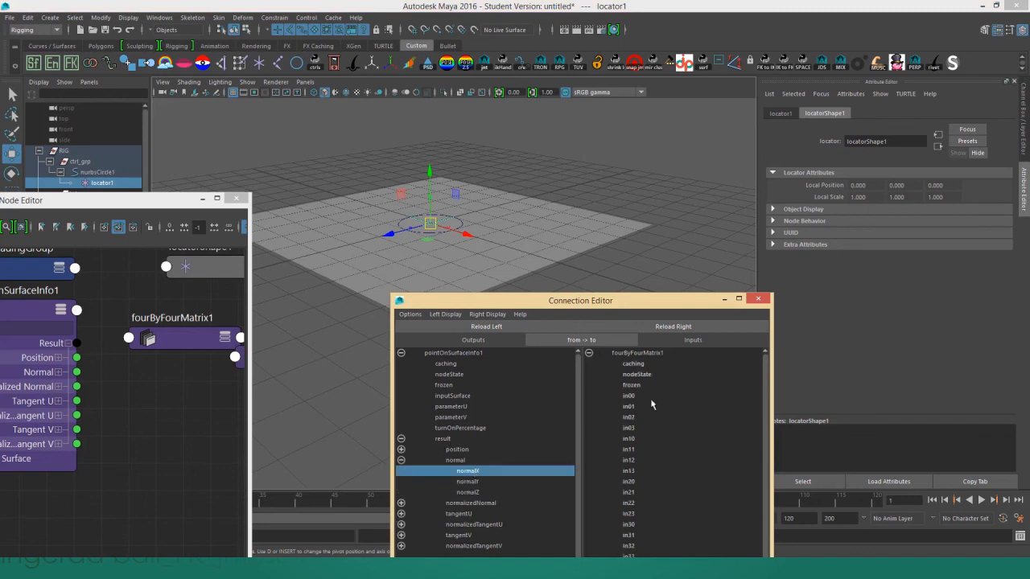
pyautogui.click(632, 439)
pyautogui.click(467, 481)
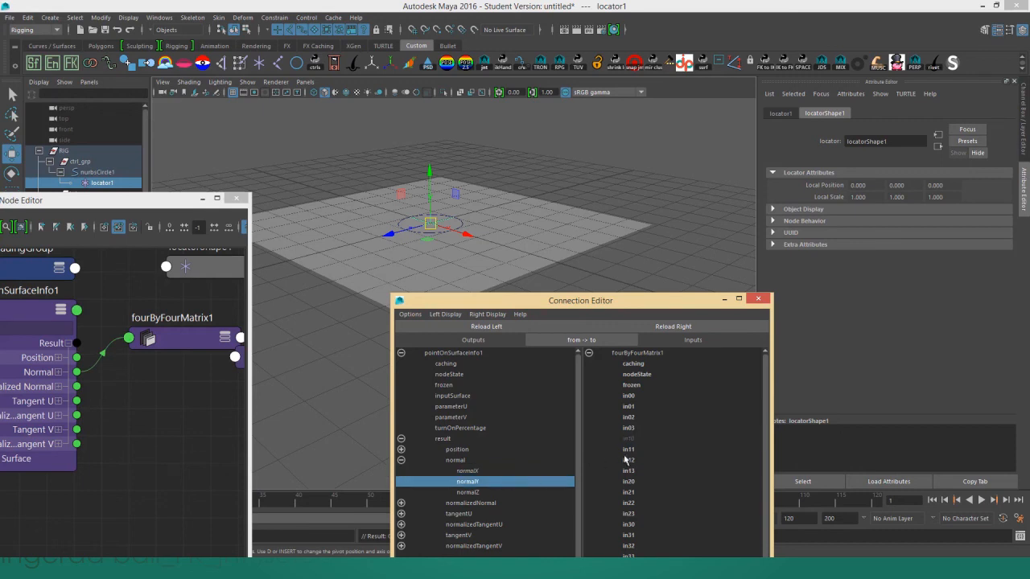
pyautogui.click(627, 450)
pyautogui.click(479, 493)
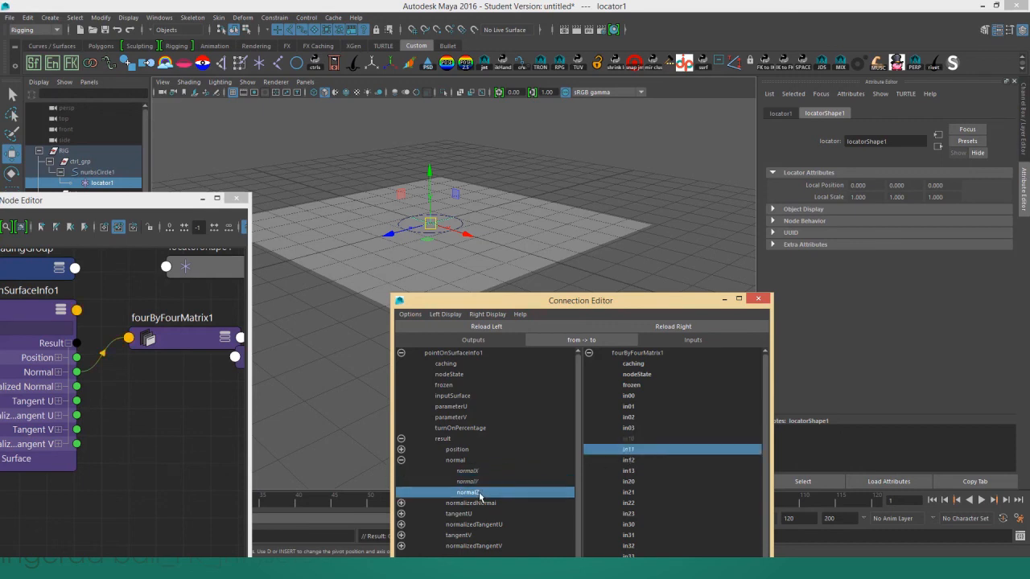
pyautogui.click(633, 460)
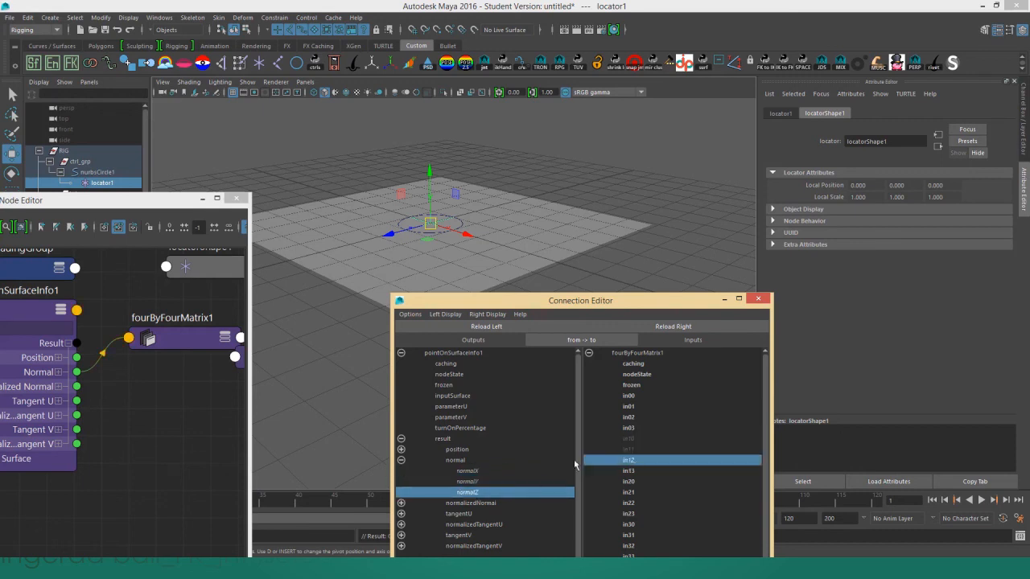
# Clear the selection and widen the Node Editor so decomposeMatrix1 and locator1 are fully visible.
pyautogui.click(199, 407)
pyautogui.moveTo(250, 383); pyautogui.dragTo(472, 370)
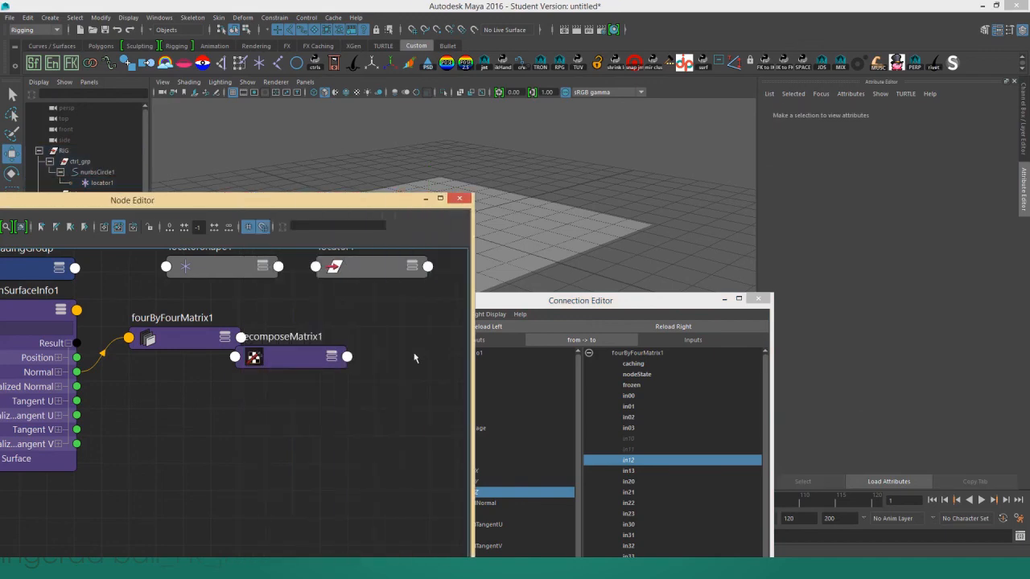
# Move decomposeMatrix1 clear of fourByFourMatrix1 in the node graph and compare the two nodes' matrix attributes.
pyautogui.click(331, 364)
pyautogui.moveTo(297, 366); pyautogui.dragTo(412, 347)
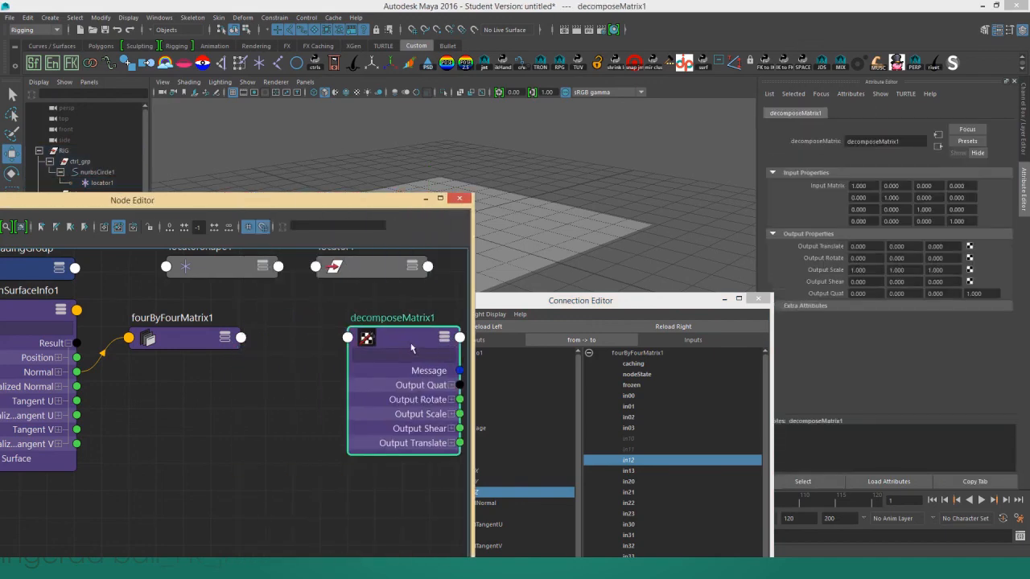
pyautogui.click(161, 338)
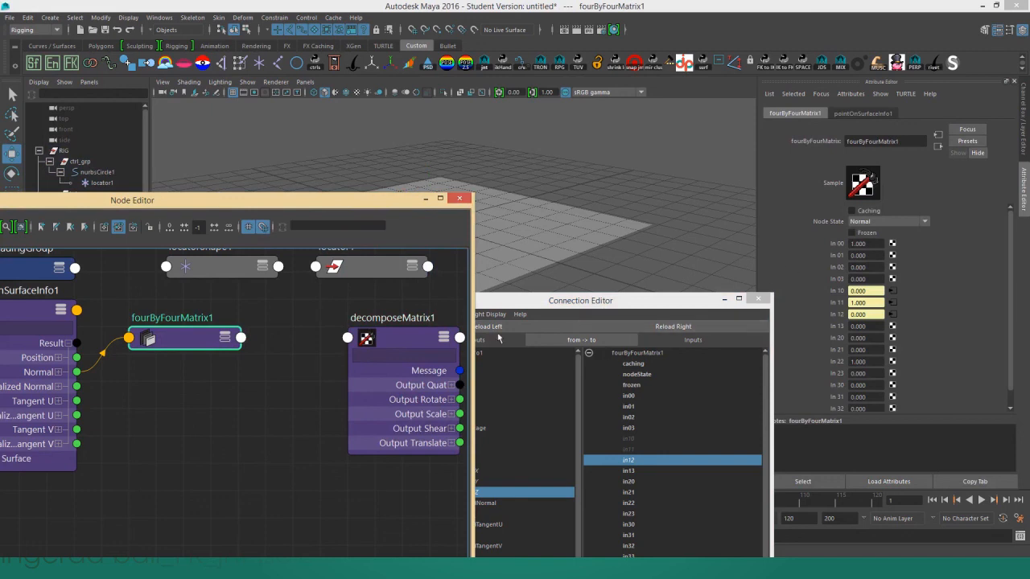
pyautogui.click(416, 355)
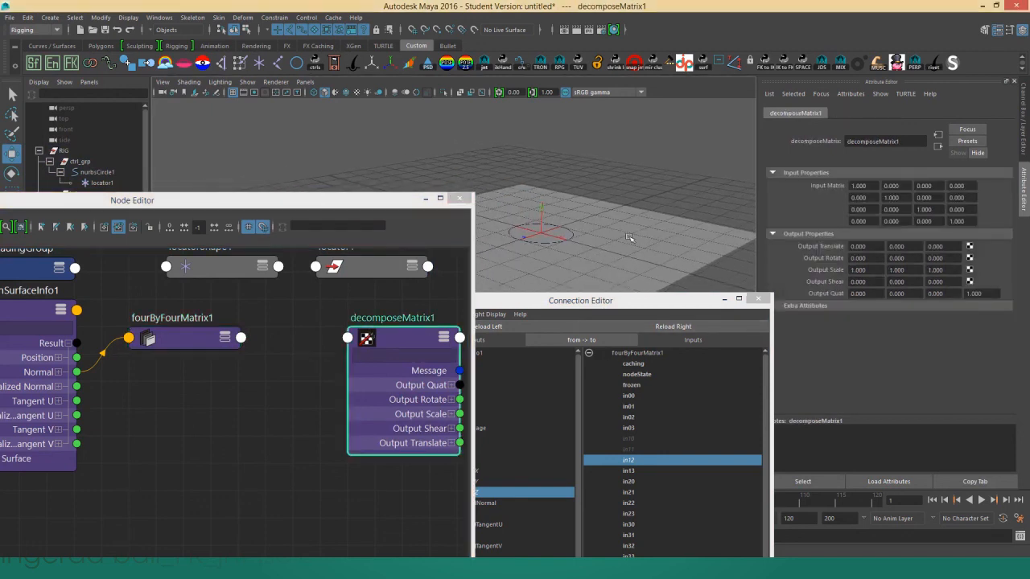
# Minimize the Connection Editor and examine the control circle and locator axes on the NURBS plane.
pyautogui.keyDown('alt'); pyautogui.moveTo(629, 237); pyautogui.dragTo(627, 247); pyautogui.keyUp('alt')
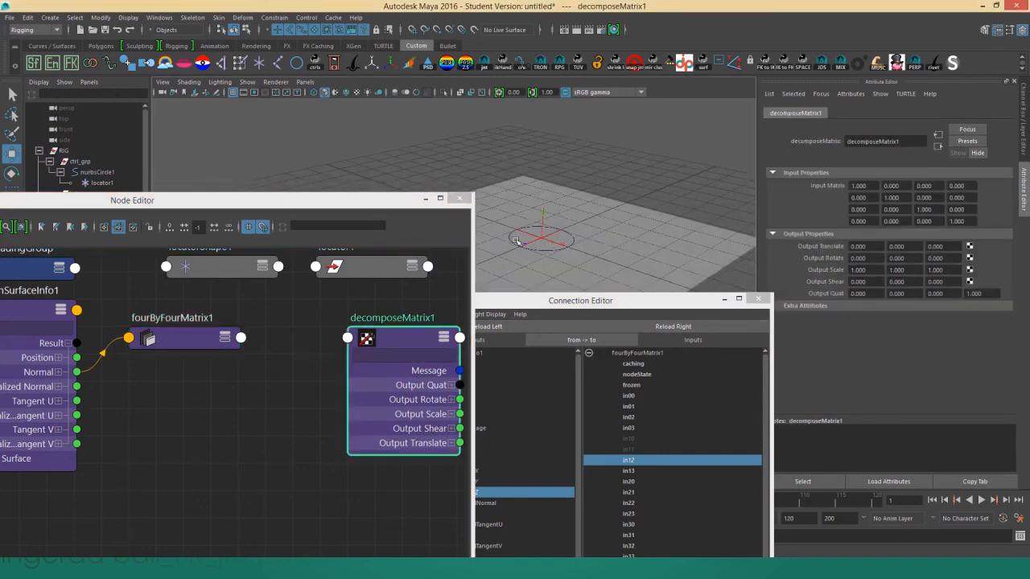
pyautogui.scroll(2, 571, 224)
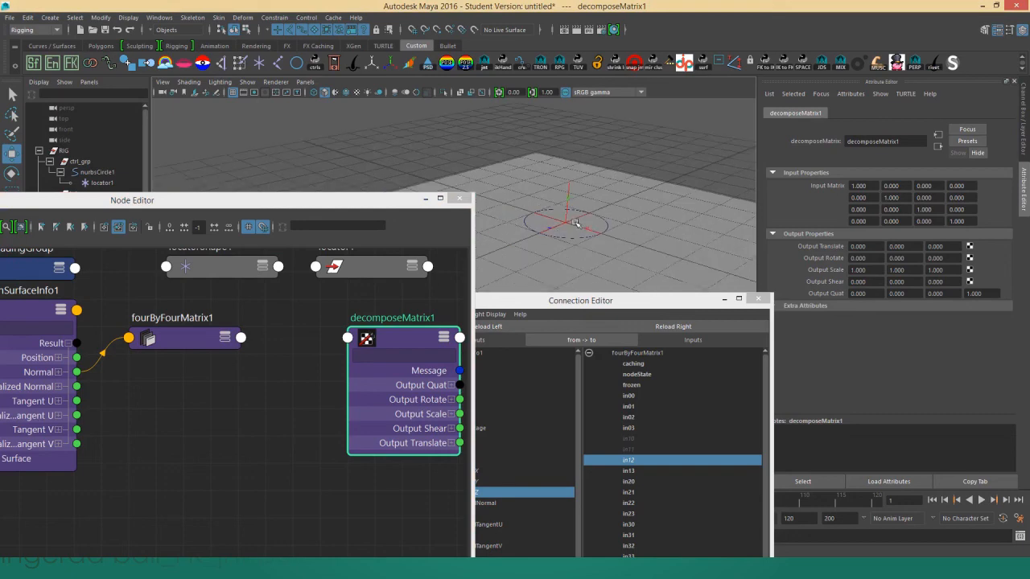
pyautogui.click(724, 300)
pyautogui.keyDown('alt'); pyautogui.moveTo(642, 210); pyautogui.dragTo(666, 249); pyautogui.keyUp('alt')
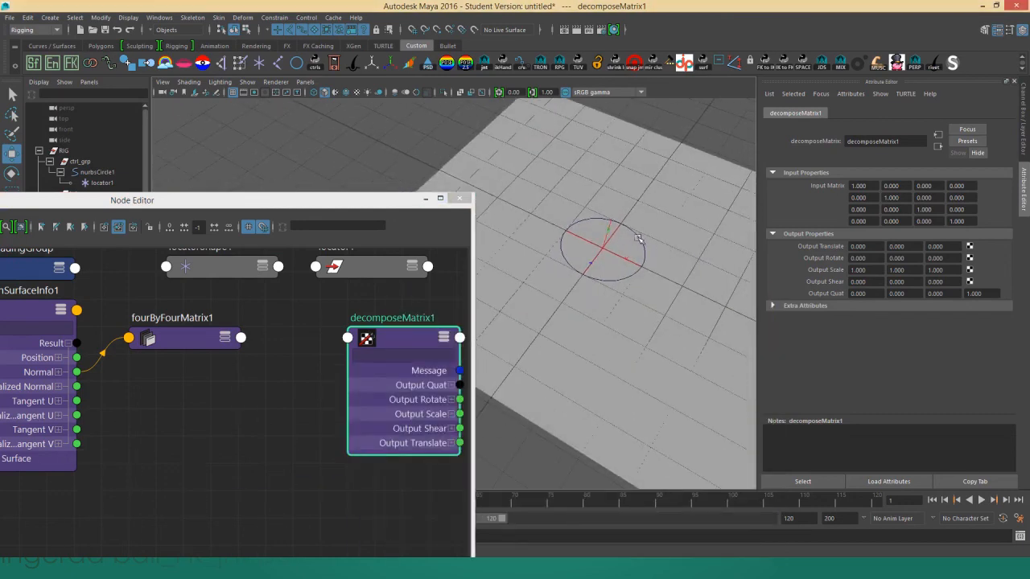
pyautogui.scroll(-3, 641, 239)
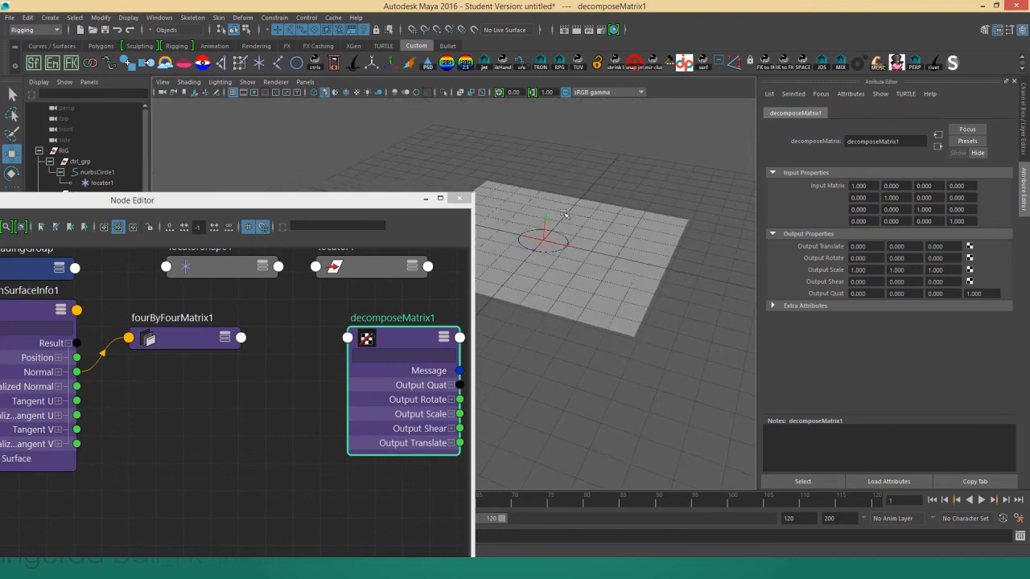
pyautogui.keyDown('alt'); pyautogui.moveTo(565, 162); pyautogui.dragTo(560, 233, button='middle'); pyautogui.keyUp('alt')
pyautogui.scroll(4, 560, 235)
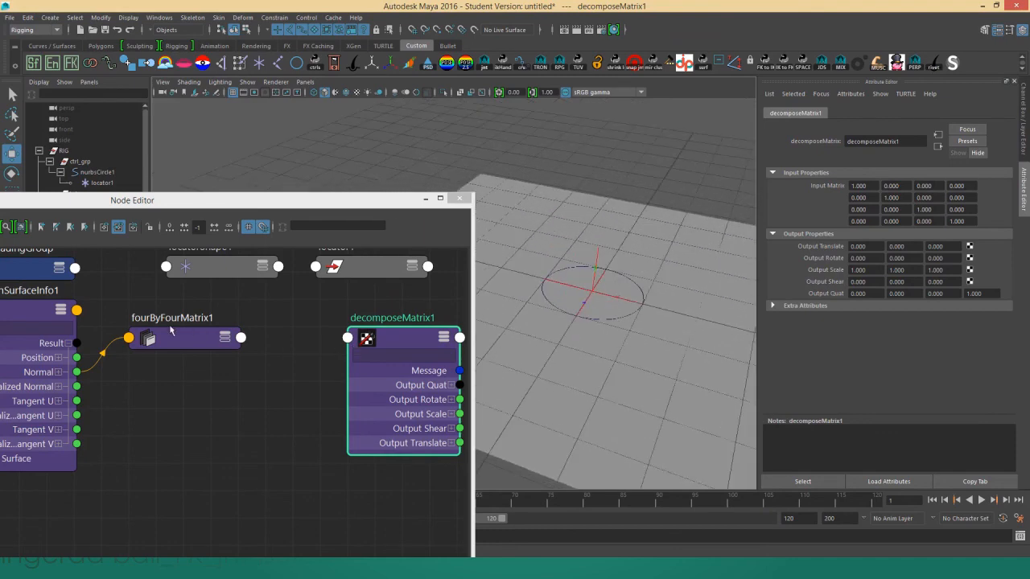
# Reposition fourByFourMatrix1 between pointOnSurfaceInfo1 and decomposeMatrix1, and check locator1's axes in the viewport.
pyautogui.moveTo(170, 330); pyautogui.dragTo(259, 339)
pyautogui.moveTo(206, 363); pyautogui.dragTo(206, 364)
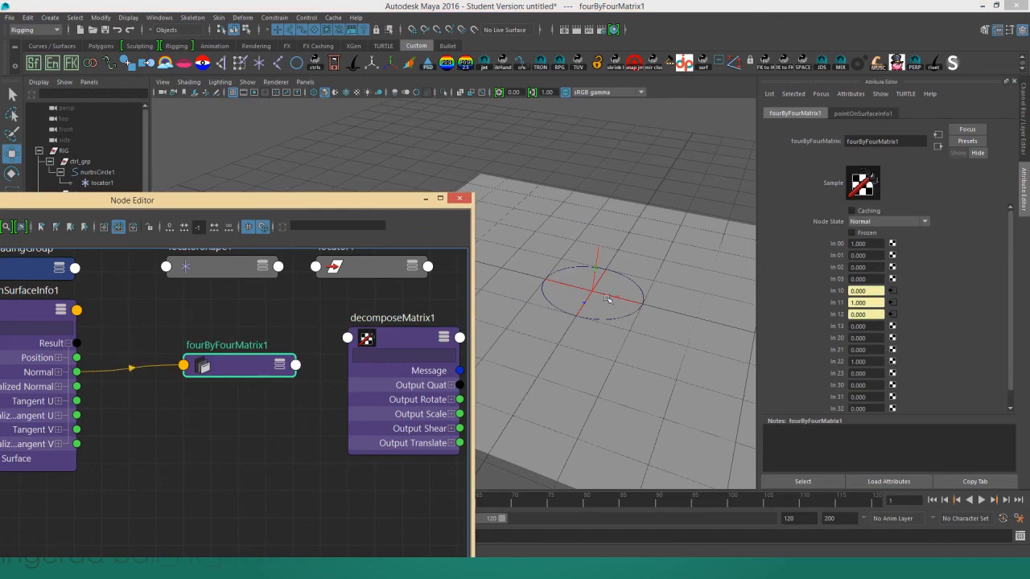
pyautogui.keyDown('alt'); pyautogui.moveTo(593, 264); pyautogui.dragTo(603, 156); pyautogui.keyUp('alt')
pyautogui.click(591, 273)
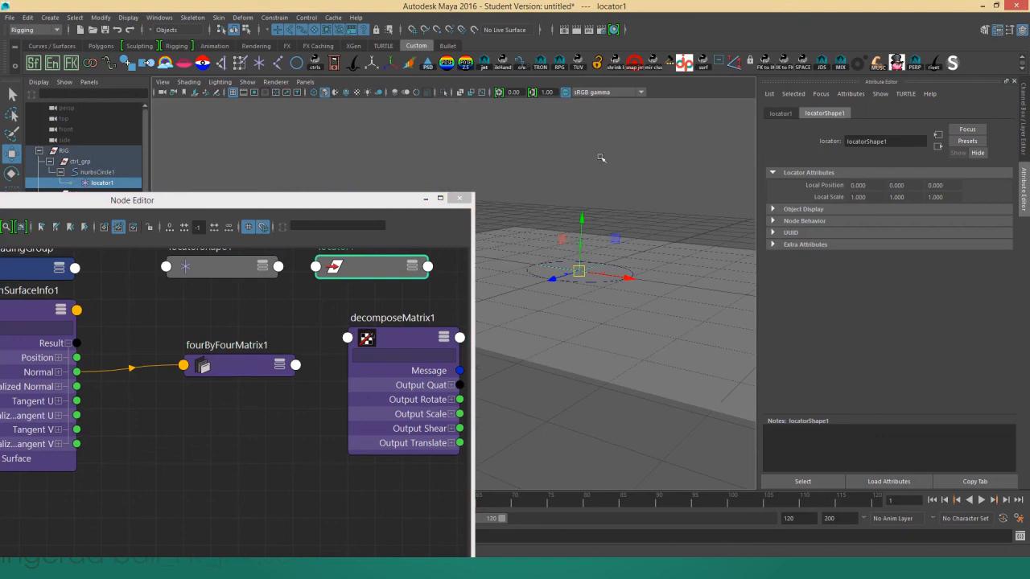
pyautogui.click(233, 359)
pyautogui.moveTo(254, 366)
pyautogui.mouseDown()
pyautogui.moveTo(283, 366)
pyautogui.moveTo(268, 357)
pyautogui.mouseUp()
pyautogui.keyDown('alt'); pyautogui.moveTo(268, 357); pyautogui.dragTo(305, 320, button='middle'); pyautogui.keyUp('alt')
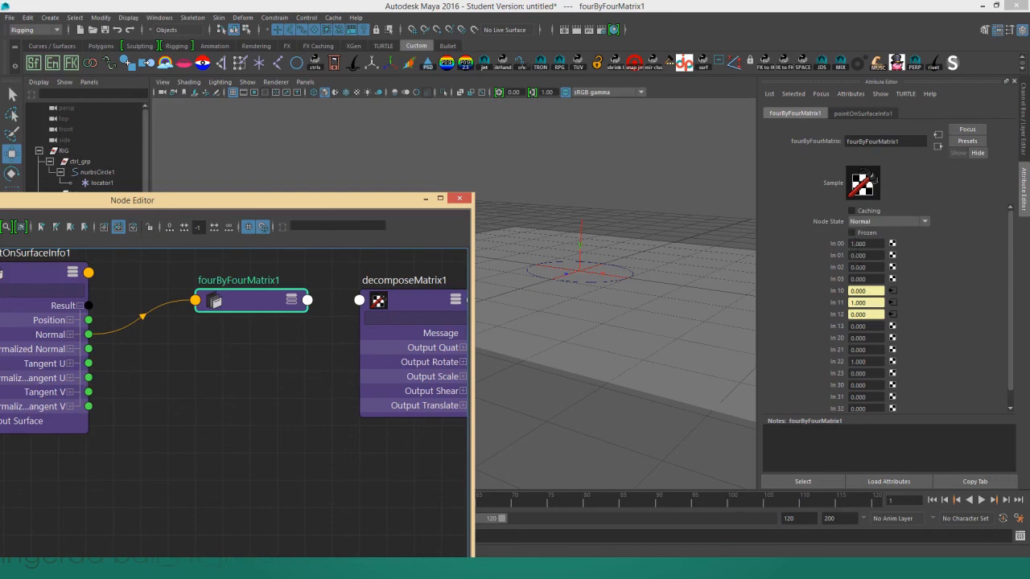
# Snap the Connection Editor to half the screen and shift the Node Editor aside so the control circle is visible.
pyautogui.moveTo(292, 204); pyautogui.dragTo(728, 112)
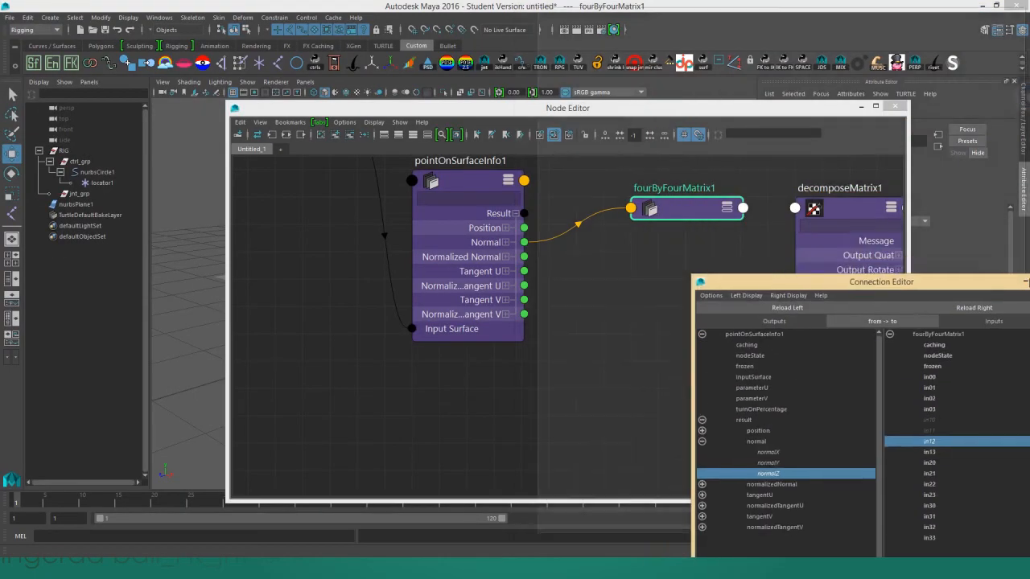
pyautogui.press('super+Right')
pyautogui.click(468, 120)
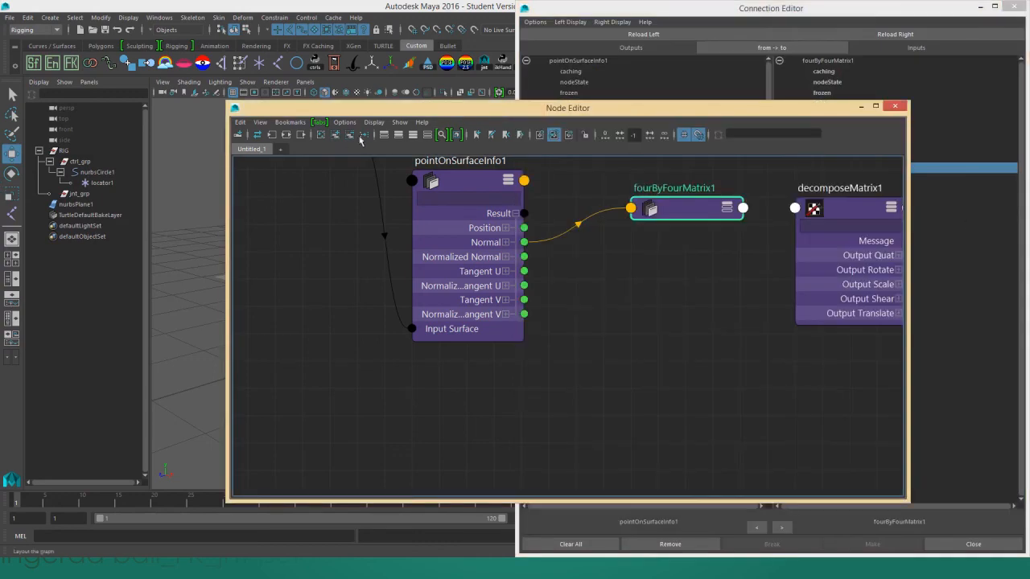
pyautogui.moveTo(396, 101); pyautogui.dragTo(490, 28)
pyautogui.press('super+Left')
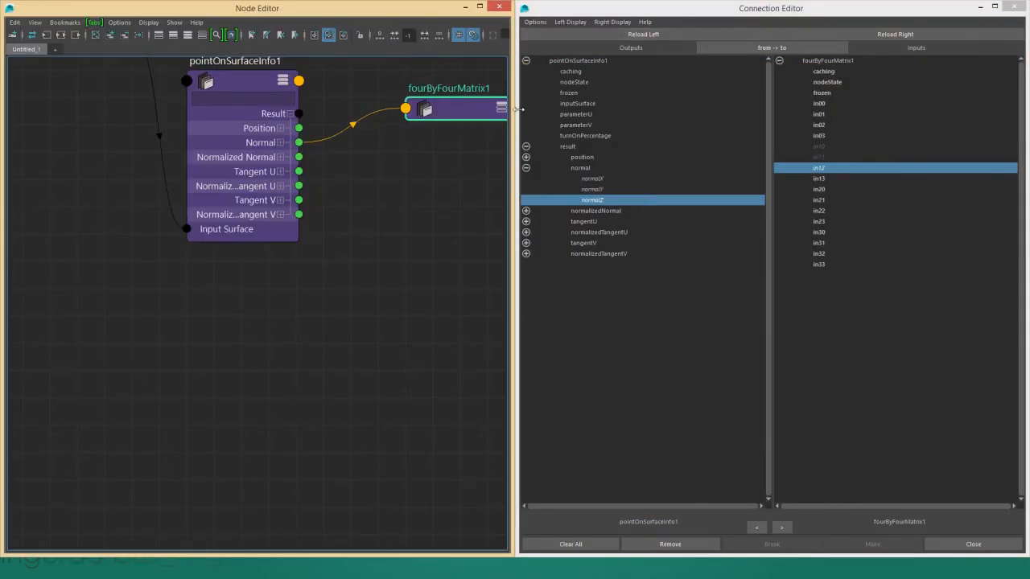
pyautogui.click(404, 4)
pyautogui.press('super+Down')
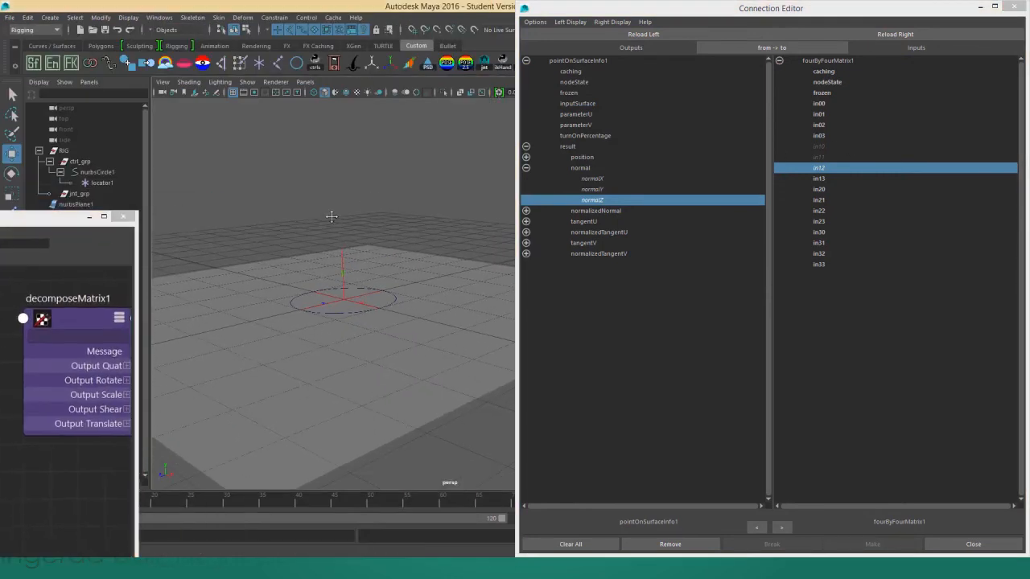
# Connect pointOnSurfaceInfo1's tangentUx, tangentUy and tangentUz to in00, in01 and in02 of fourByFourMatrix1.
pyautogui.click(526, 221)
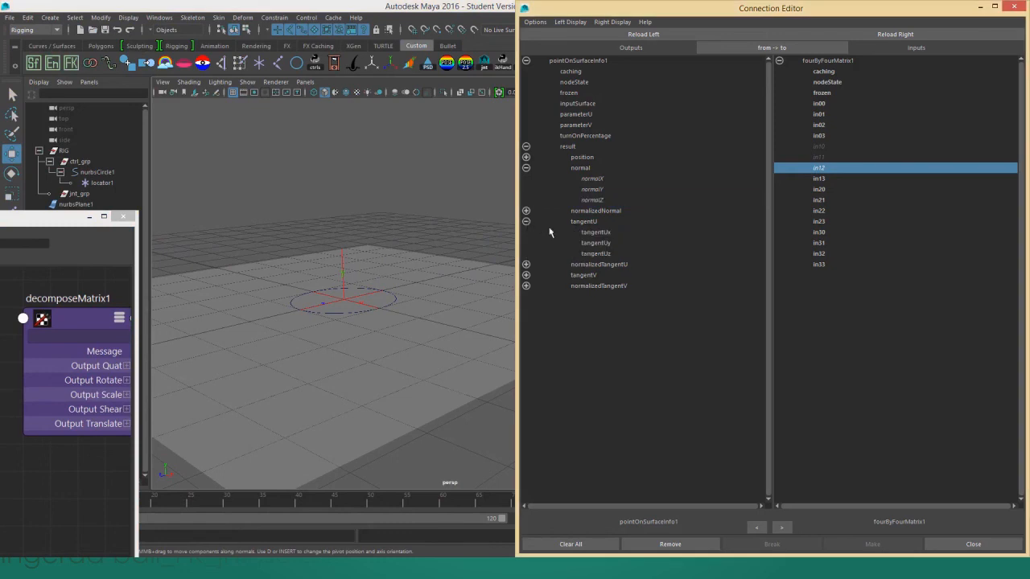
pyautogui.click(596, 233)
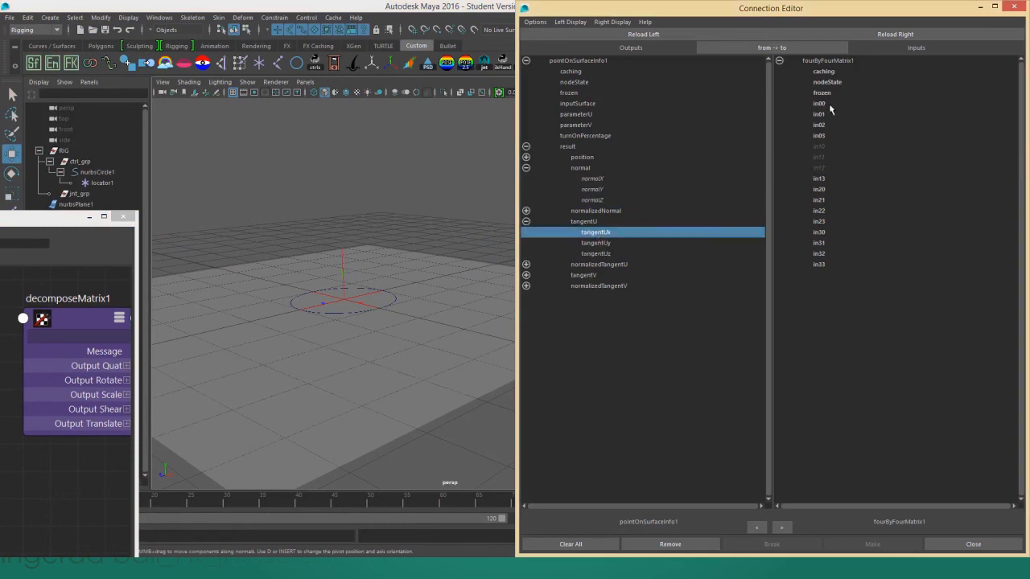
pyautogui.click(819, 104)
pyautogui.click(612, 243)
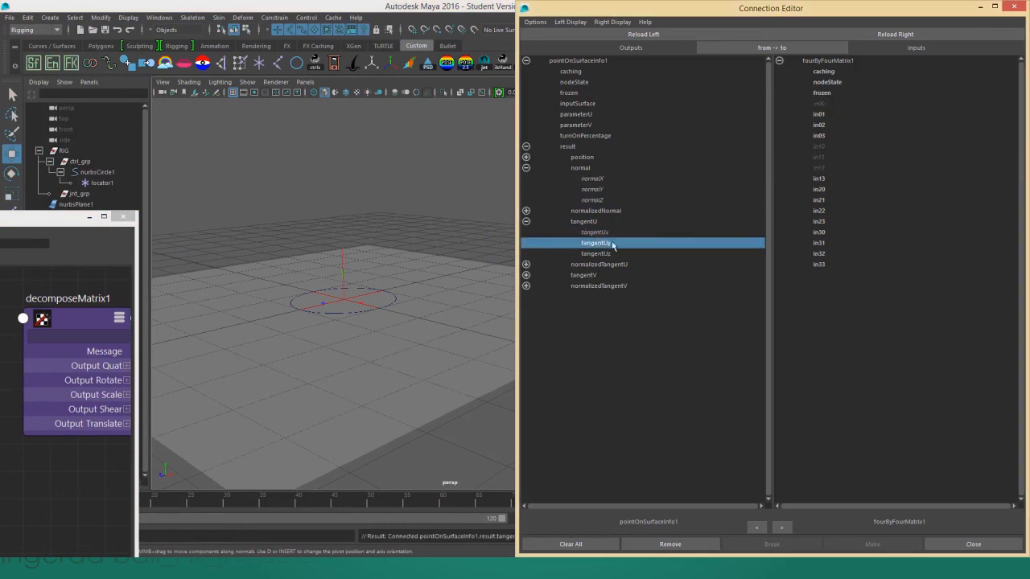
pyautogui.click(826, 114)
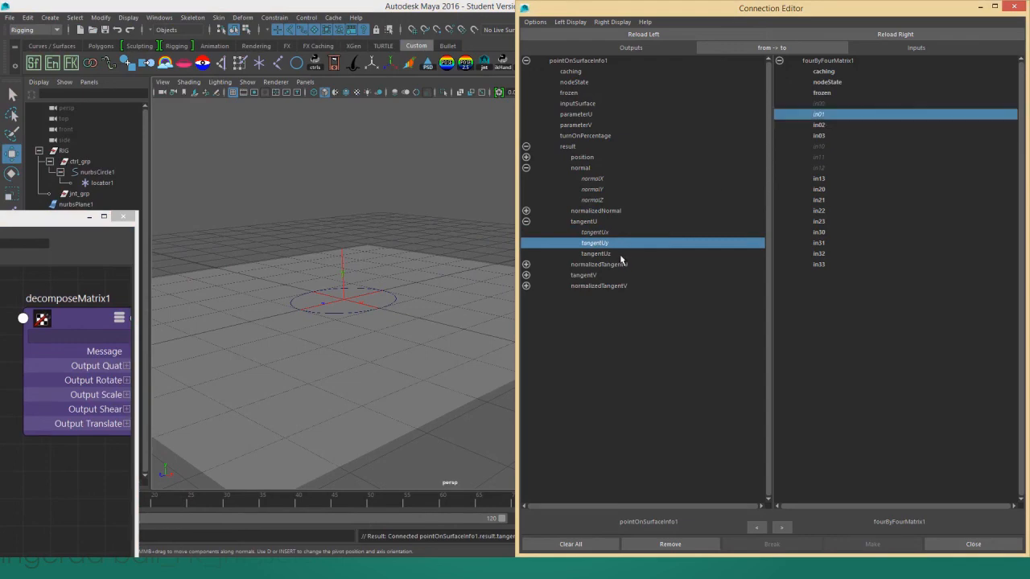
pyautogui.click(619, 255)
pyautogui.click(817, 126)
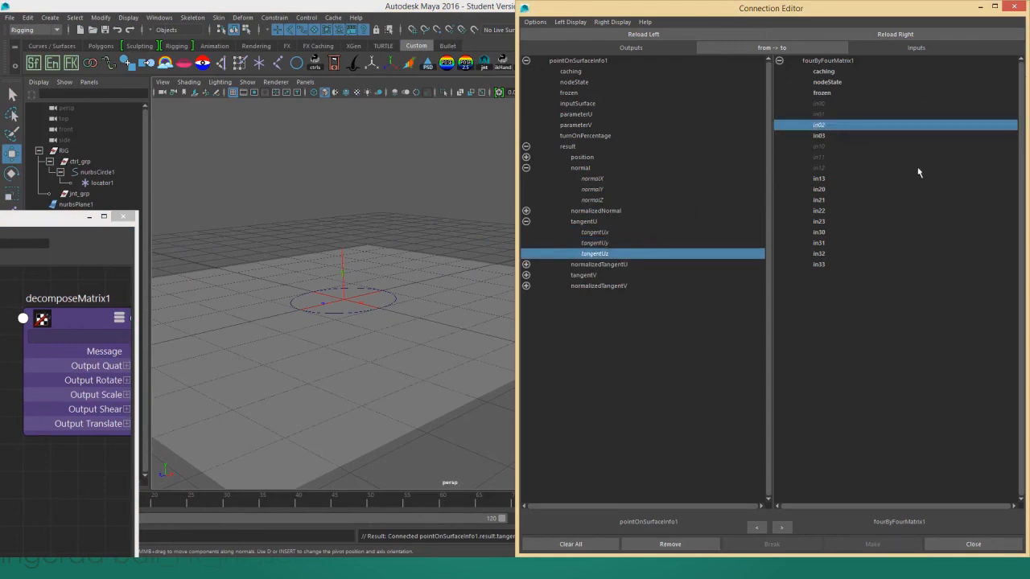
# Minimize the Connection Editor, widen the Node Editor and examine fourByFourMatrix1's In 00 value from the tangent U connection.
pyautogui.click(983, 7)
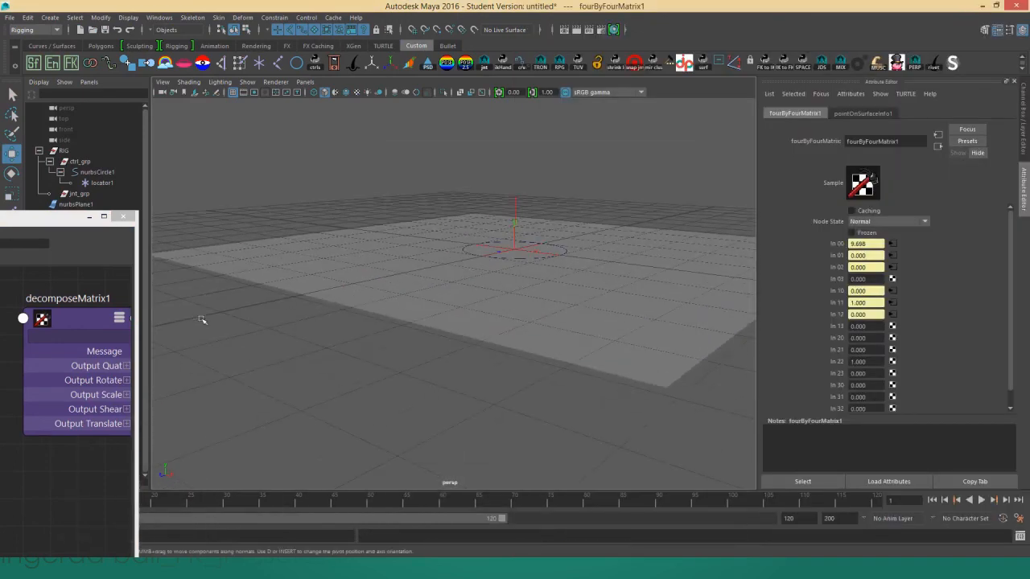
pyautogui.moveTo(138, 298); pyautogui.dragTo(478, 304)
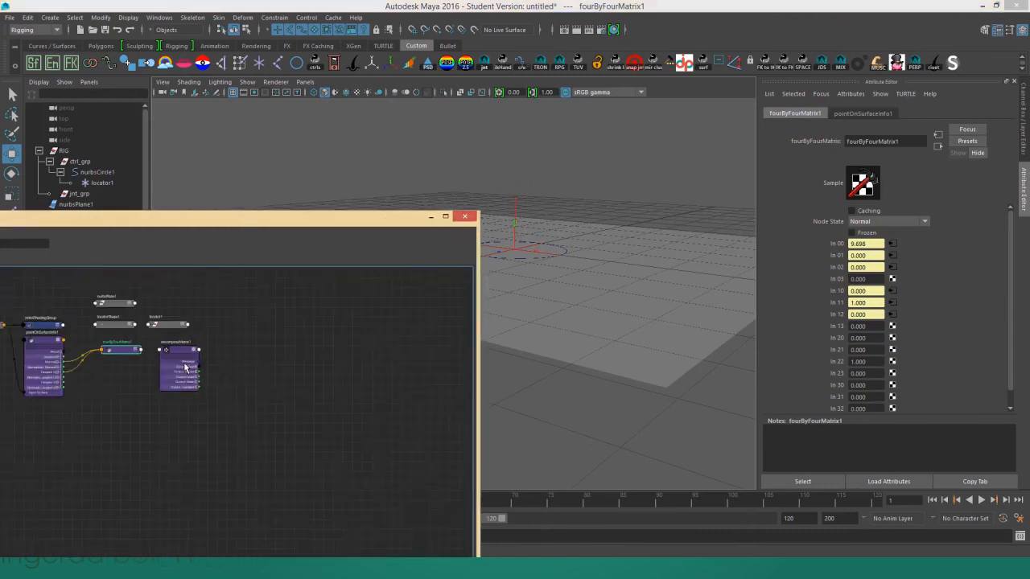
pyautogui.moveTo(213, 384); pyautogui.dragTo(194, 404)
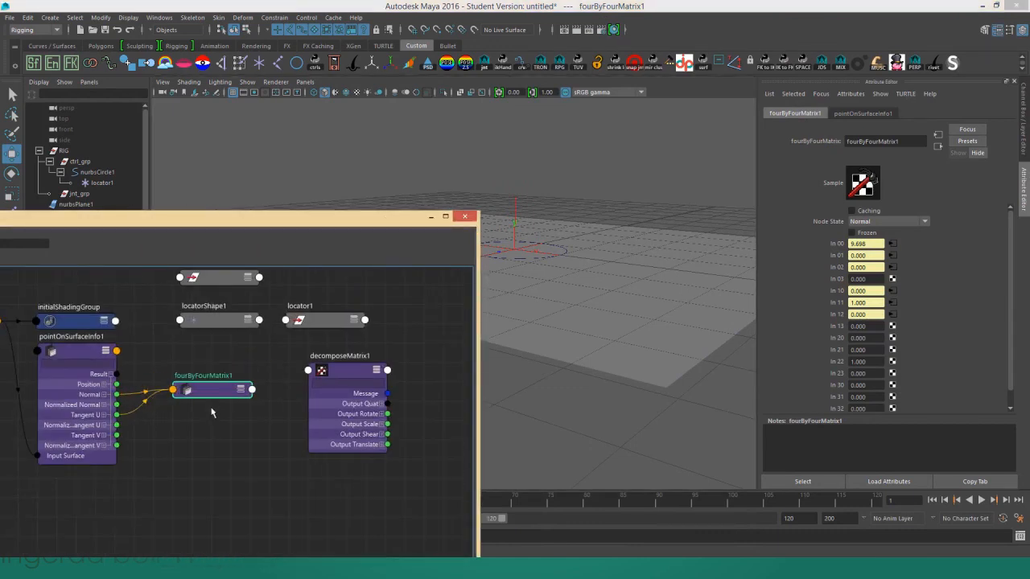
pyautogui.click(874, 243)
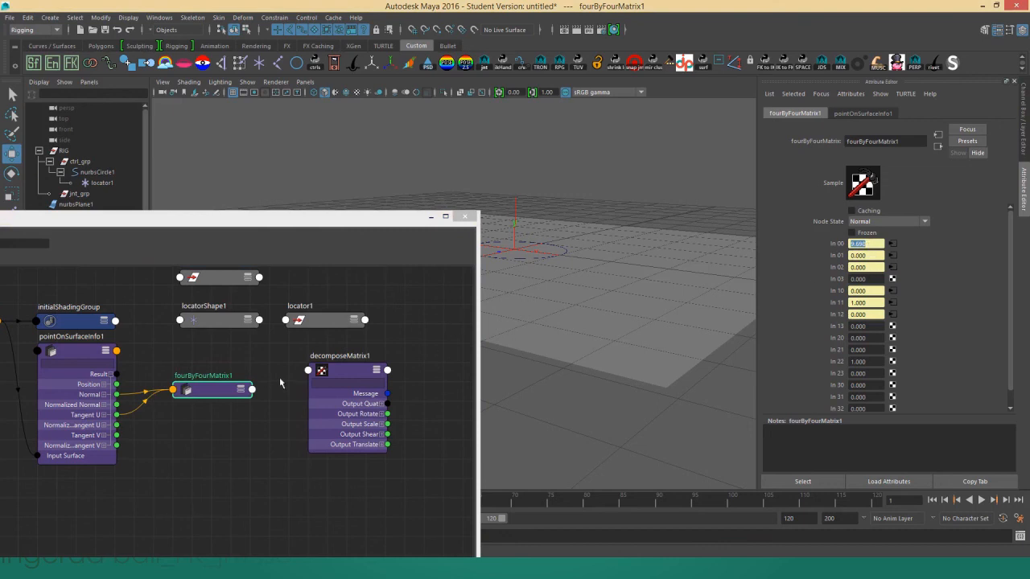
pyautogui.scroll(3, 288, 393)
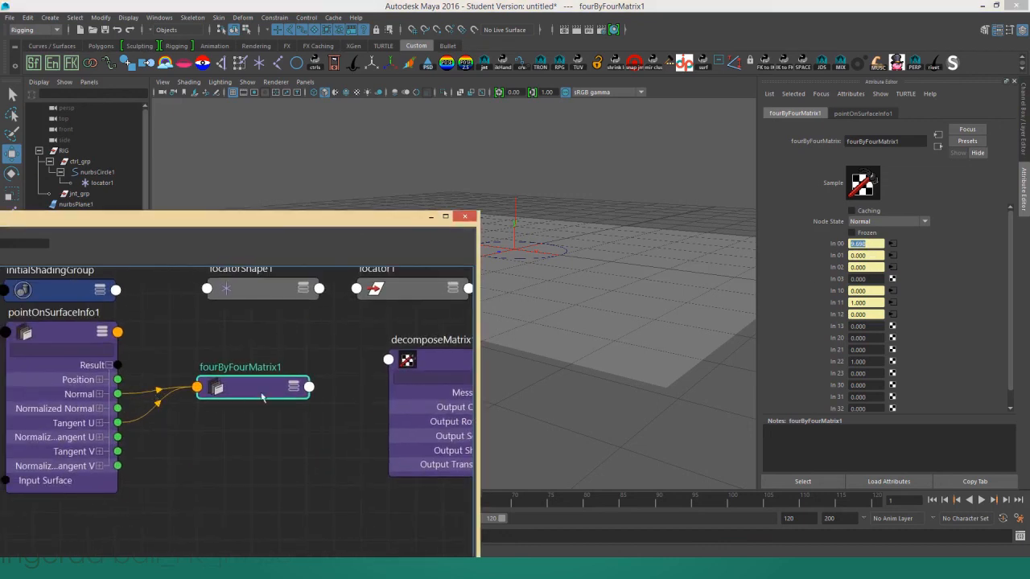
pyautogui.moveTo(314, 229); pyautogui.dragTo(317, 224)
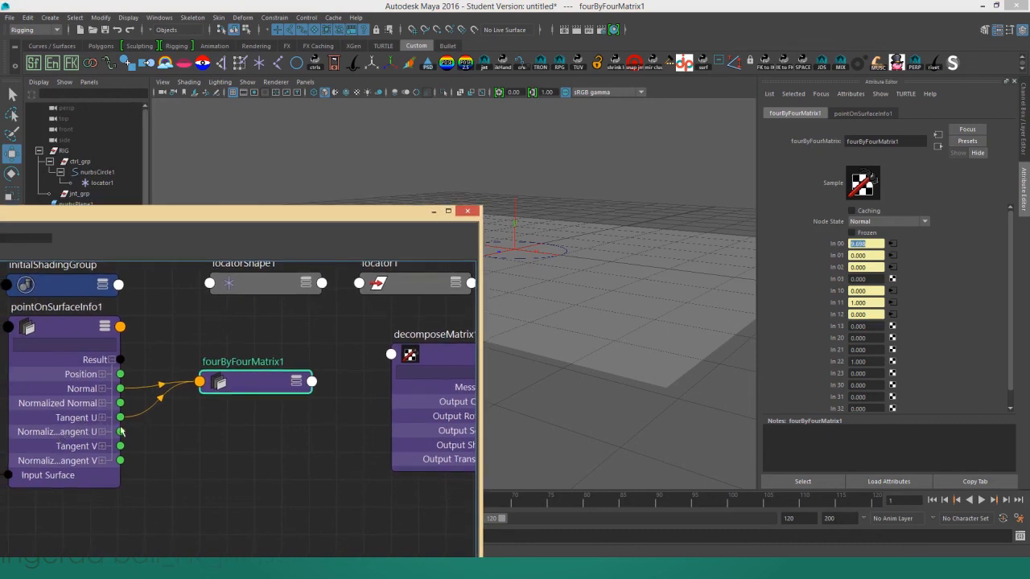
pyautogui.click(871, 249)
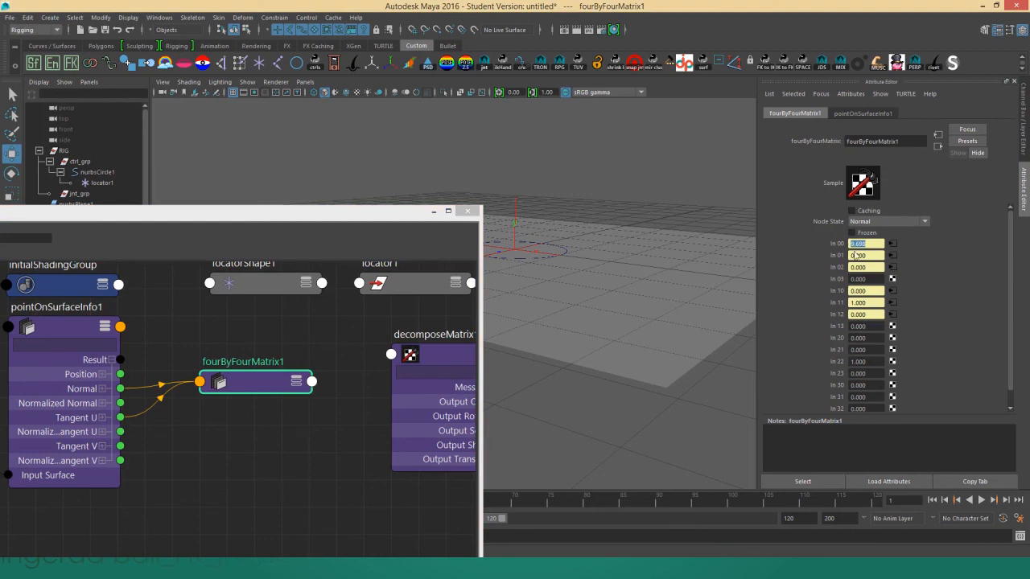
pyautogui.keyDown('alt'); pyautogui.moveTo(343, 334); pyautogui.dragTo(308, 325, button='middle'); pyautogui.keyUp('alt')
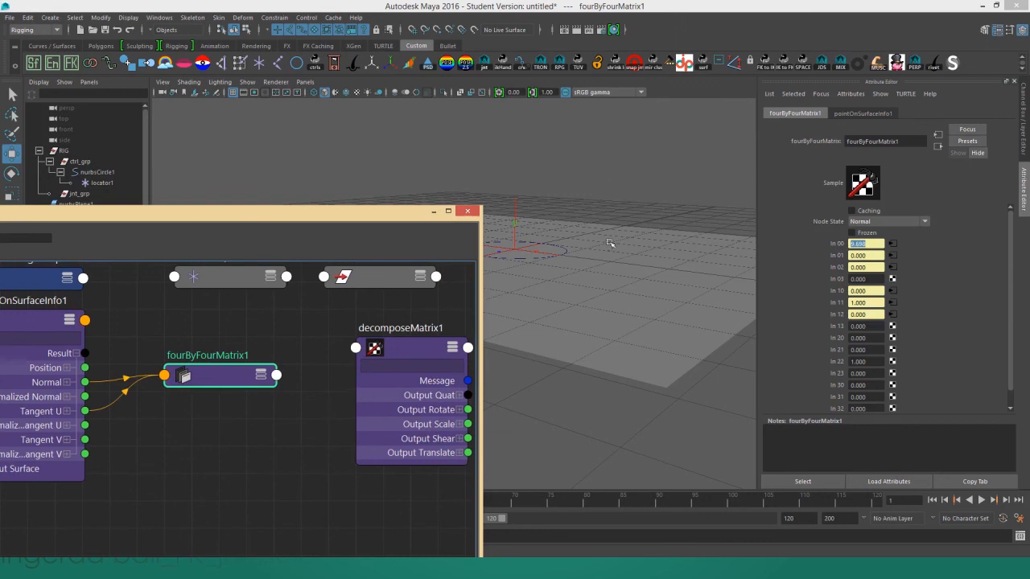
# Arrange fourByFourMatrix1, decomposeMatrix1 and locator1 in connection order in the node graph.
pyautogui.moveTo(259, 378); pyautogui.dragTo(258, 403)
pyautogui.scroll(-1, 361, 383)
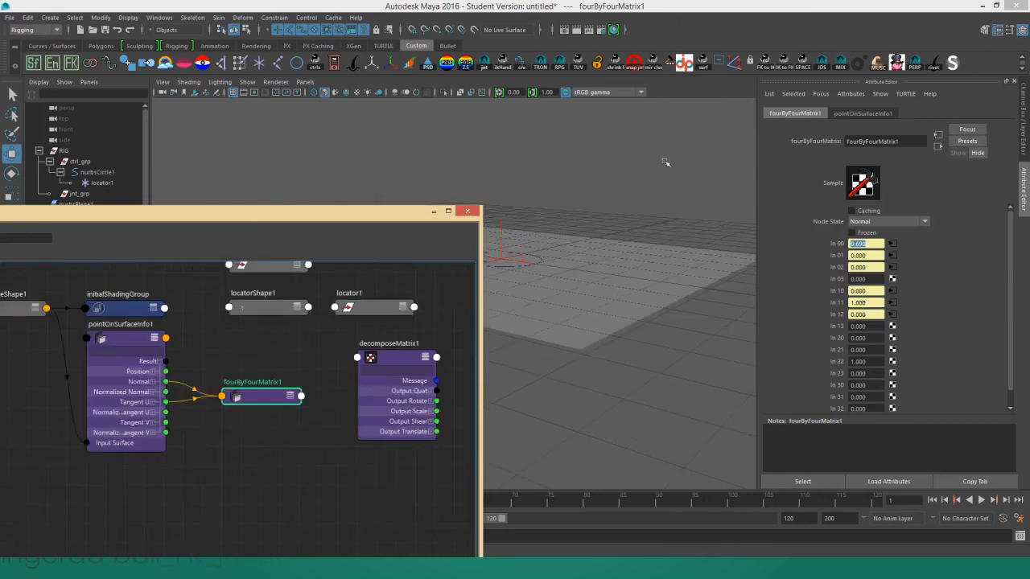
pyautogui.keyDown('alt'); pyautogui.moveTo(546, 191); pyautogui.dragTo(589, 186); pyautogui.keyUp('alt')
pyautogui.keyDown('alt'); pyautogui.moveTo(356, 351); pyautogui.dragTo(251, 363, button='middle'); pyautogui.keyUp('alt')
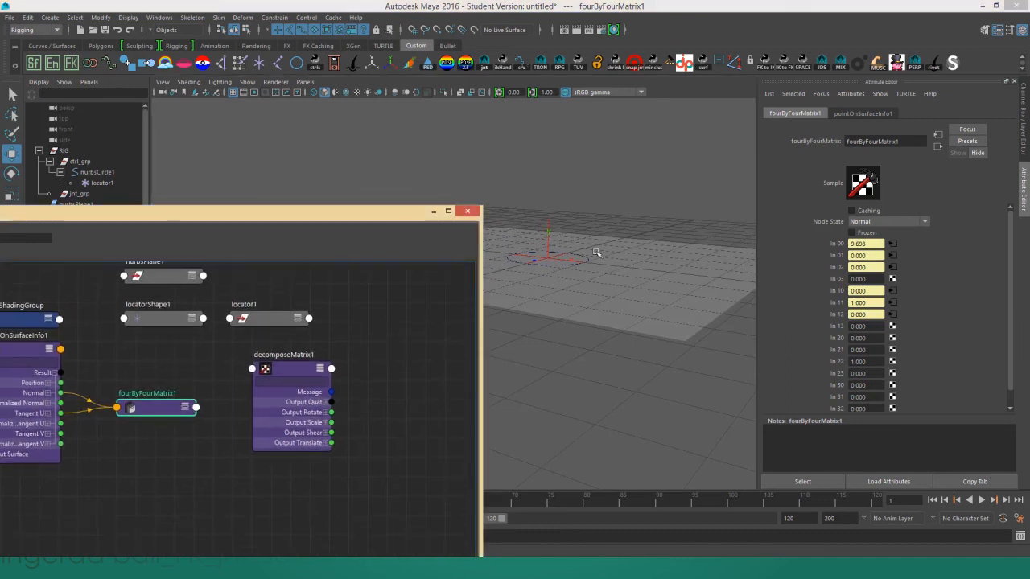
pyautogui.keyDown('alt'); pyautogui.moveTo(598, 251); pyautogui.dragTo(597, 215); pyautogui.keyUp('alt')
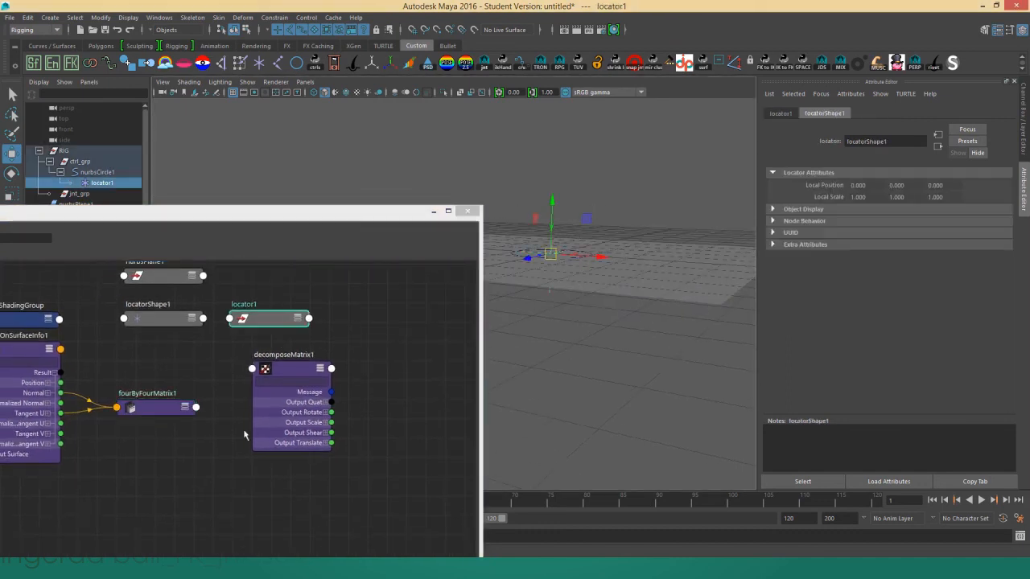
pyautogui.moveTo(277, 328); pyautogui.dragTo(448, 377)
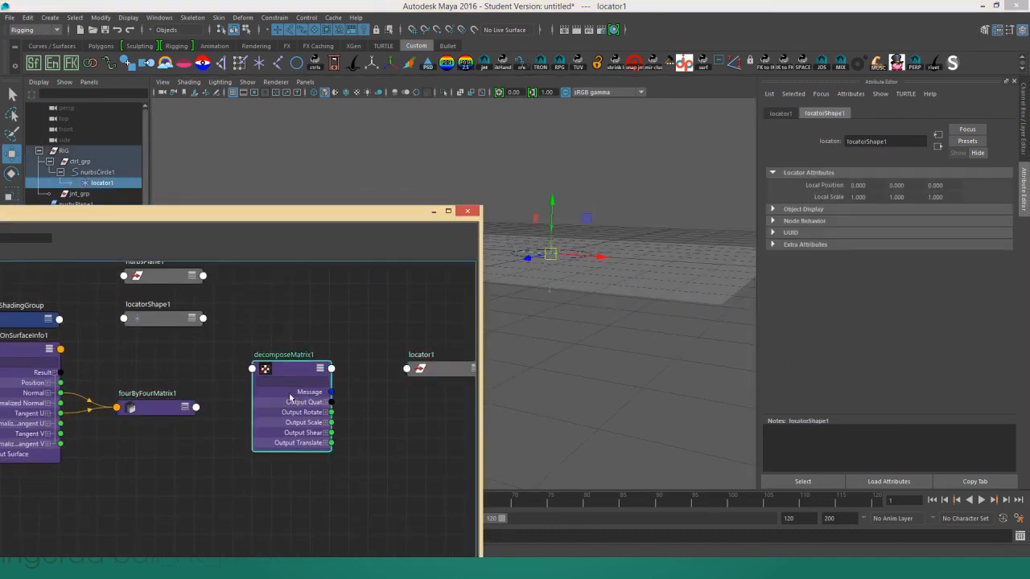
pyautogui.moveTo(312, 393)
pyautogui.mouseDown()
pyautogui.moveTo(331, 413)
pyautogui.moveTo(331, 393)
pyautogui.mouseUp()
# Connect fourByFourMatrix1's Output to decomposeMatrix1's inputMatrix.
pyautogui.click(194, 408)
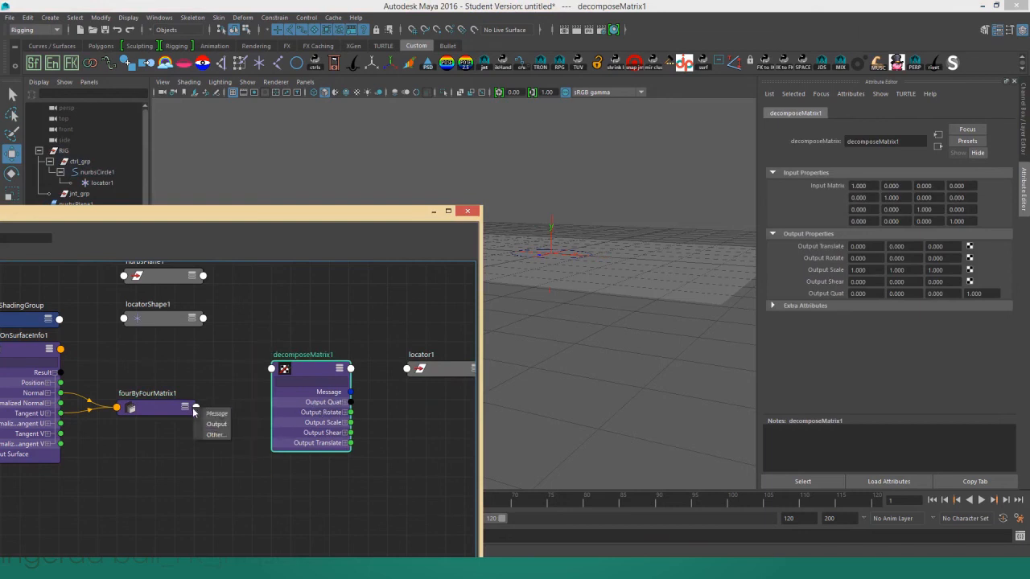
pyautogui.click(216, 415)
pyautogui.click(271, 368)
pyautogui.click(271, 369)
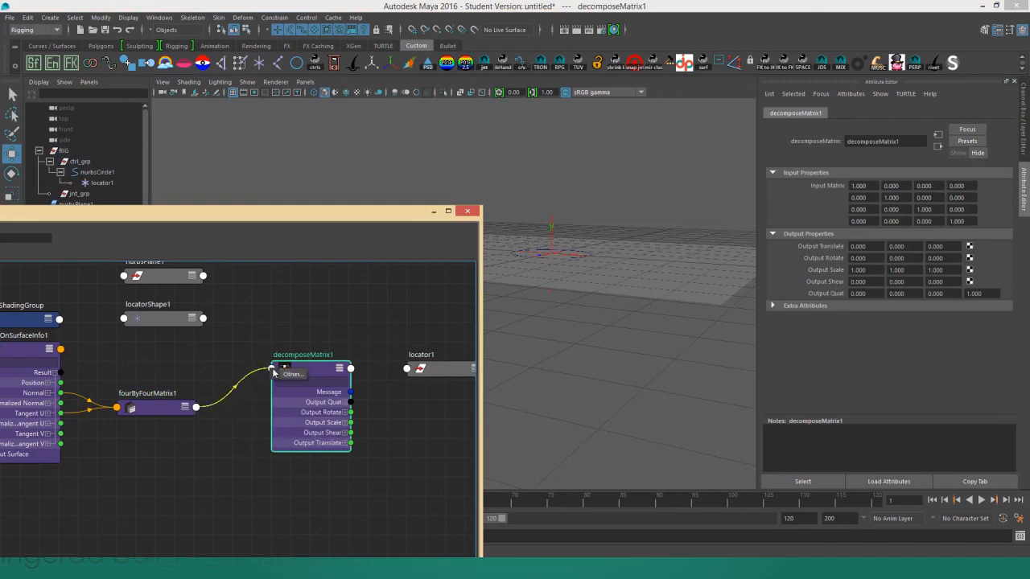
pyautogui.click(288, 374)
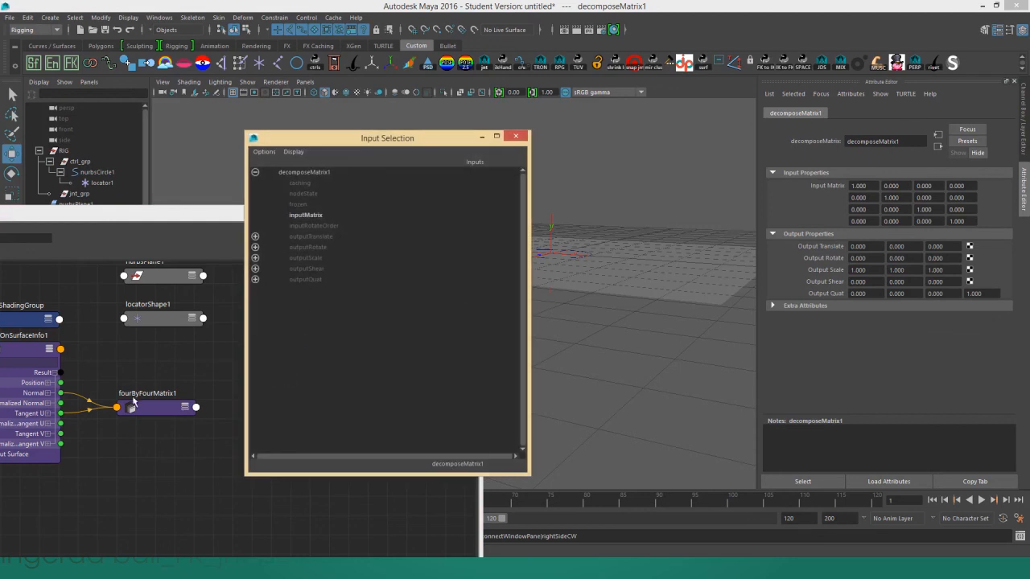
pyautogui.click(326, 216)
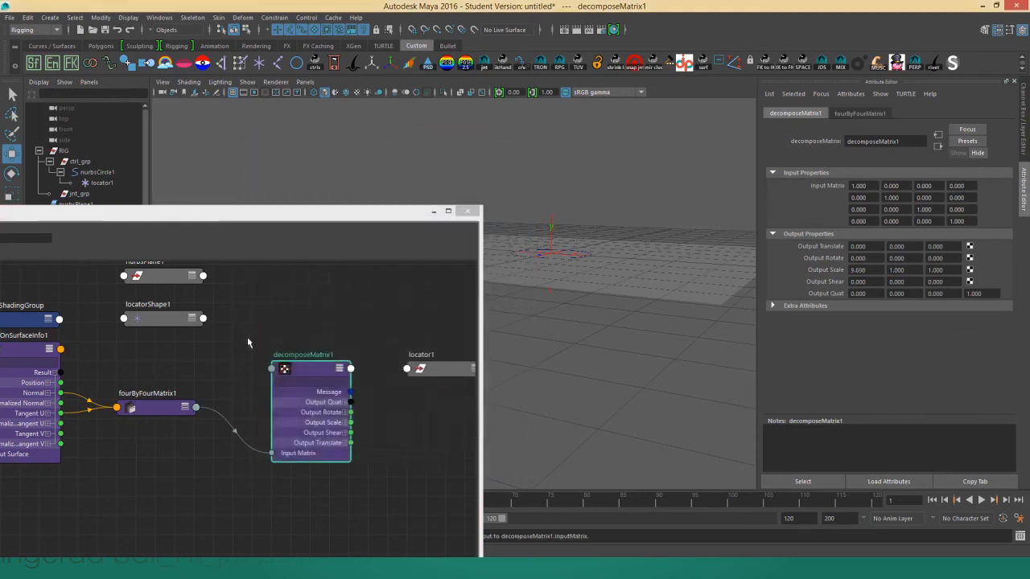
# Expand locator1 and connect decomposeMatrix1's Output Rotate and Output Translate to its Rotate and Translate.
pyautogui.press('f')
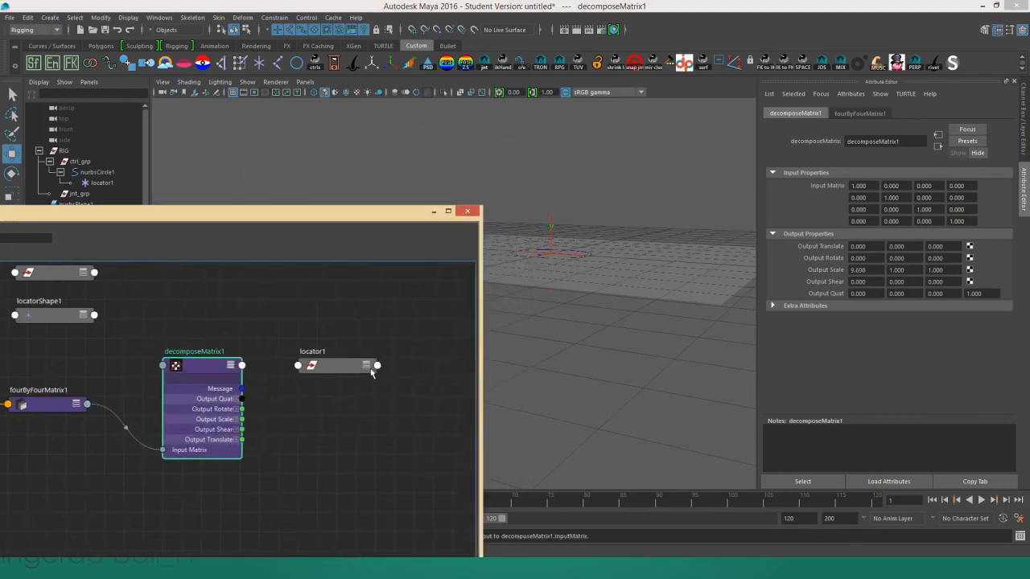
pyautogui.click(369, 368)
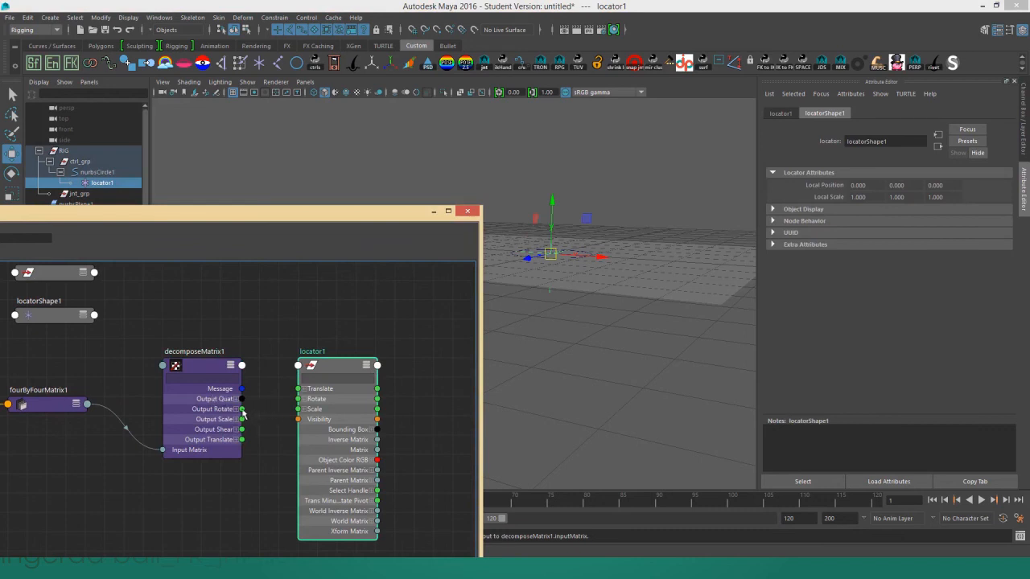
pyautogui.moveTo(243, 410); pyautogui.dragTo(299, 399)
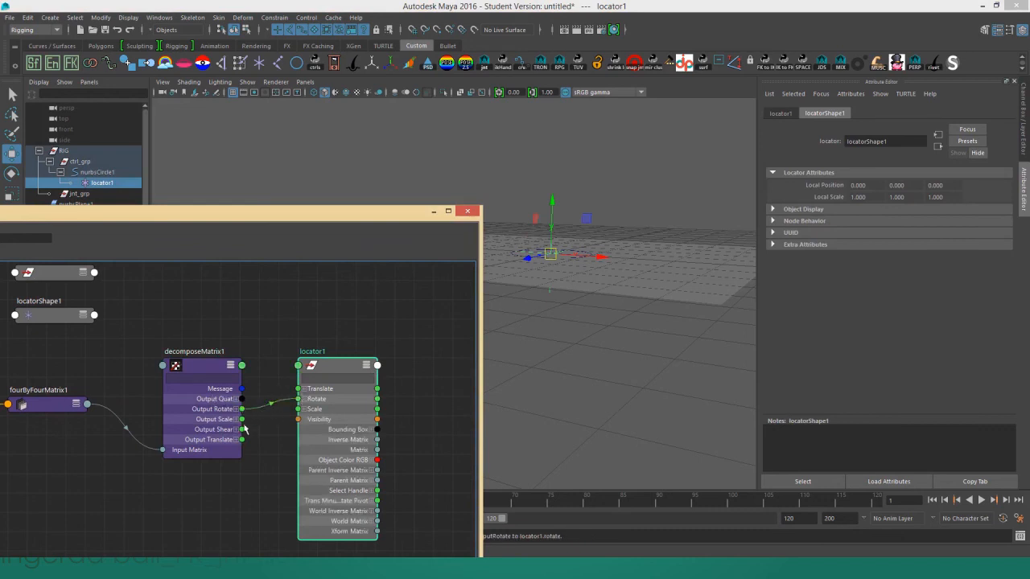
pyautogui.moveTo(241, 440); pyautogui.dragTo(300, 389)
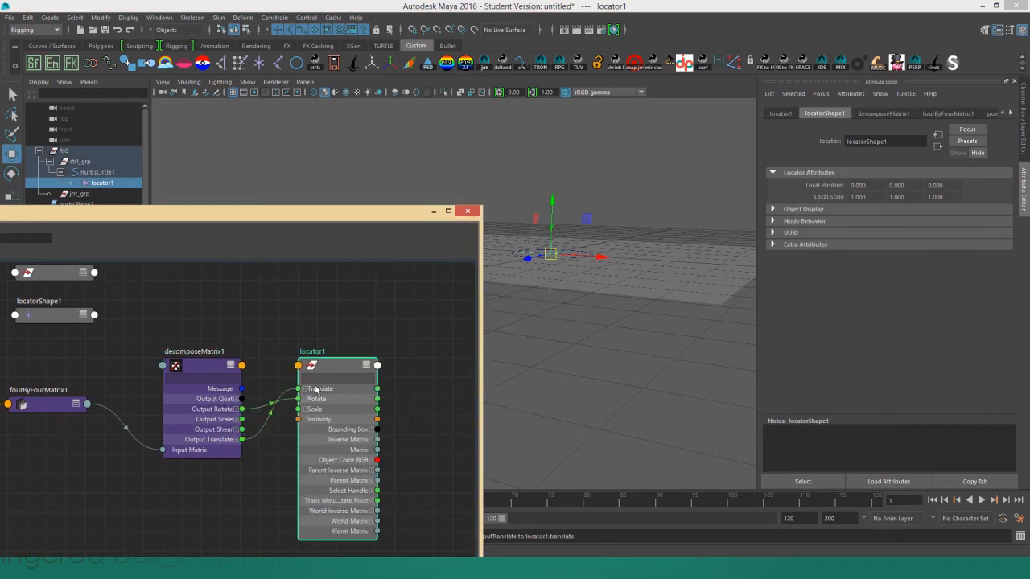
# Try rotating the NURBS plane in the viewport to test how the locator responds.
pyautogui.click(659, 280)
pyautogui.keyDown('alt'); pyautogui.moveTo(660, 281); pyautogui.dragTo(603, 354, button='right'); pyautogui.keyUp('alt')
pyautogui.keyDown('alt'); pyautogui.moveTo(570, 319); pyautogui.dragTo(617, 347, button='middle'); pyautogui.keyUp('alt')
pyautogui.press('e')
pyautogui.moveTo(595, 283); pyautogui.dragTo(614, 254)
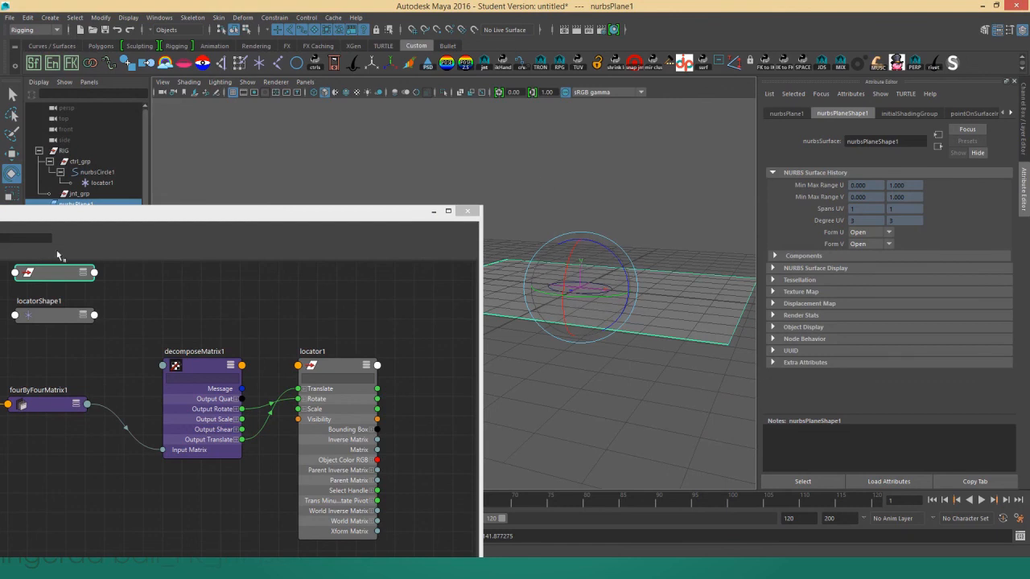
# Try moving nurbsCircle1 up off the plane, undo the test changes and clear the selection.
pyautogui.click(101, 173)
pyautogui.press('w')
pyautogui.moveTo(580, 286); pyautogui.dragTo(538, 226)
pyautogui.moveTo(589, 262); pyautogui.dragTo(613, 212)
pyautogui.press('e')
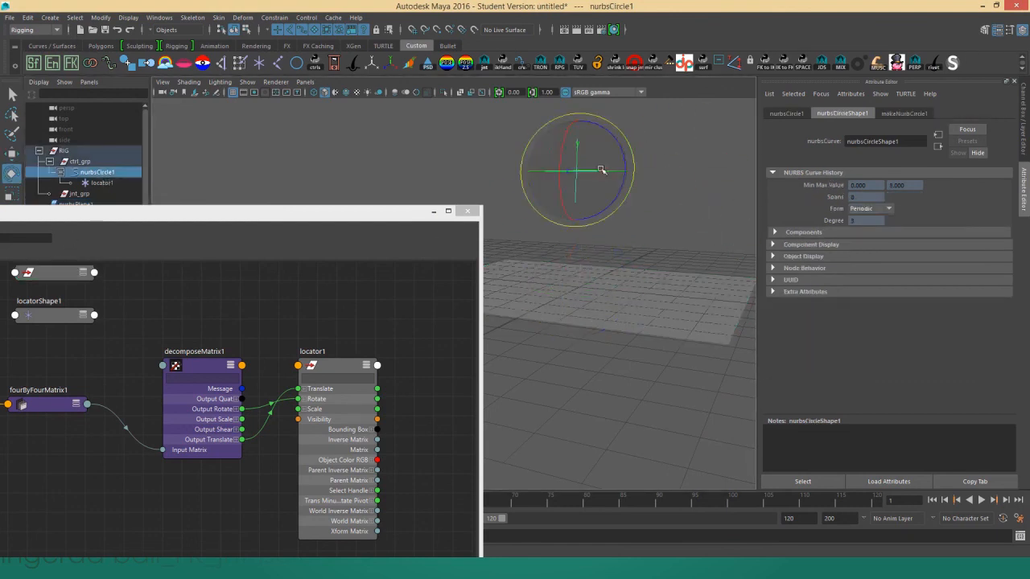
pyautogui.hotkey('ctrl', 'z')
pyautogui.hotkey('ctrl', 'z')
pyautogui.hotkey('ctrl', 'z')
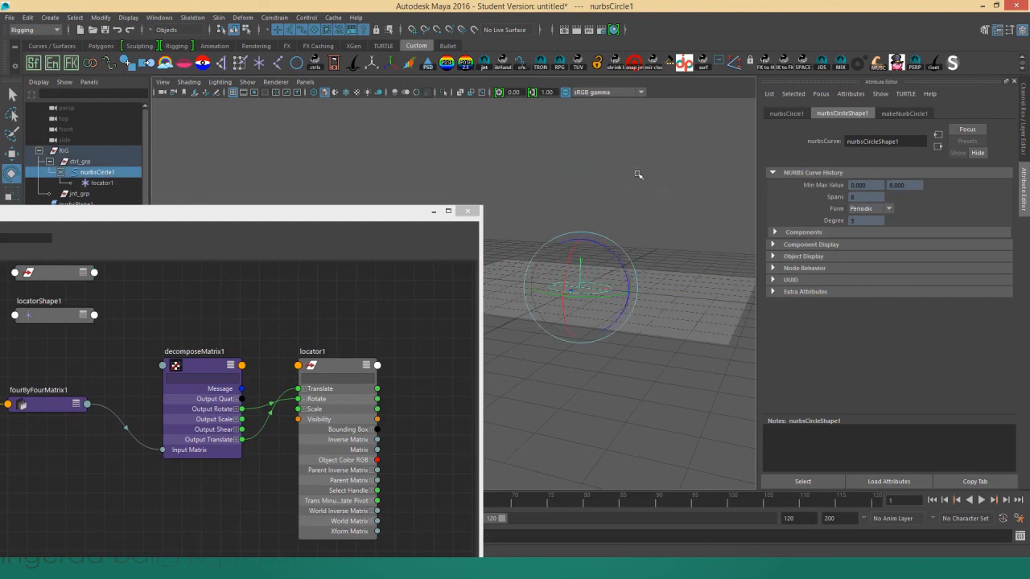
pyautogui.click(637, 172)
# Space out locator1 and decomposeMatrix1 to make room after fourByFourMatrix1 in the node graph.
pyautogui.keyDown('alt'); pyautogui.moveTo(323, 411); pyautogui.dragTo(149, 300, button='middle'); pyautogui.keyUp('alt')
pyautogui.moveTo(145, 305); pyautogui.dragTo(221, 323)
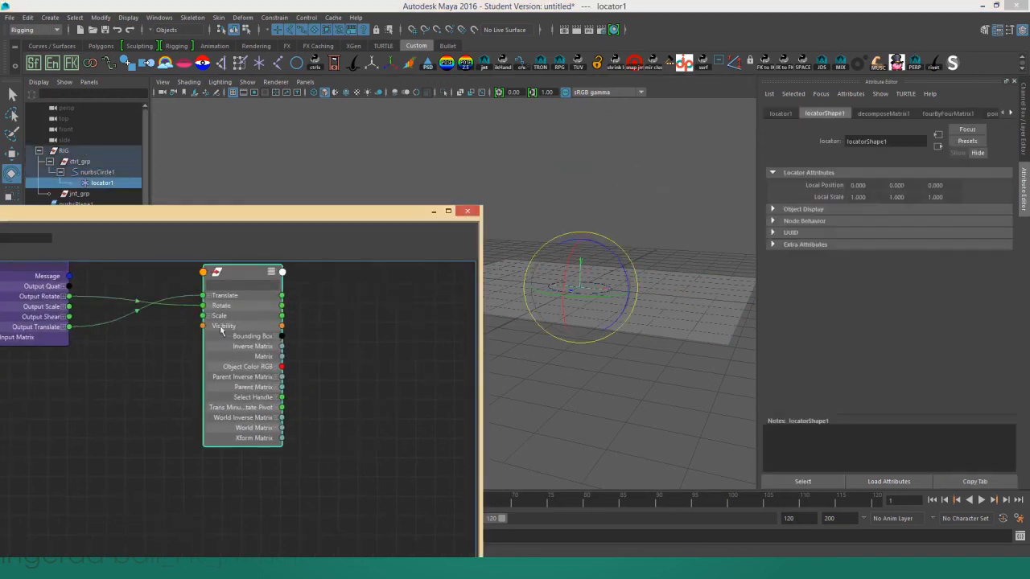
pyautogui.keyDown('alt'); pyautogui.moveTo(43, 315); pyautogui.dragTo(285, 376, button='middle'); pyautogui.keyUp('alt')
pyautogui.moveTo(286, 376); pyautogui.dragTo(340, 353)
pyautogui.keyDown('alt'); pyautogui.moveTo(136, 351); pyautogui.dragTo(176, 347, button='middle'); pyautogui.keyUp('alt')
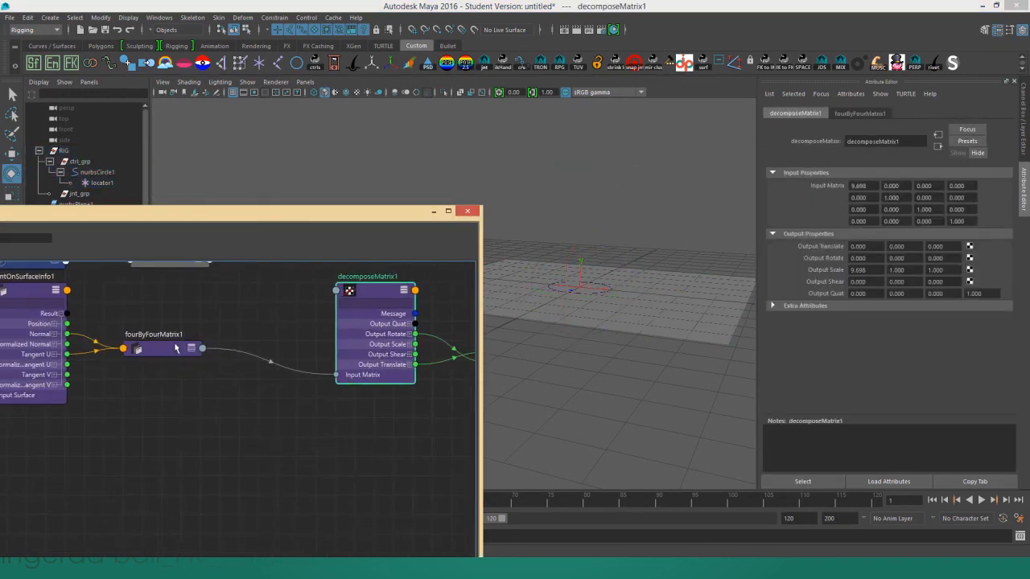
pyautogui.moveTo(378, 339)
pyautogui.mouseDown()
pyautogui.moveTo(383, 356)
pyautogui.moveTo(394, 350)
pyautogui.mouseUp()
pyautogui.keyDown('alt'); pyautogui.moveTo(452, 349); pyautogui.dragTo(333, 350, button='middle'); pyautogui.keyUp('alt')
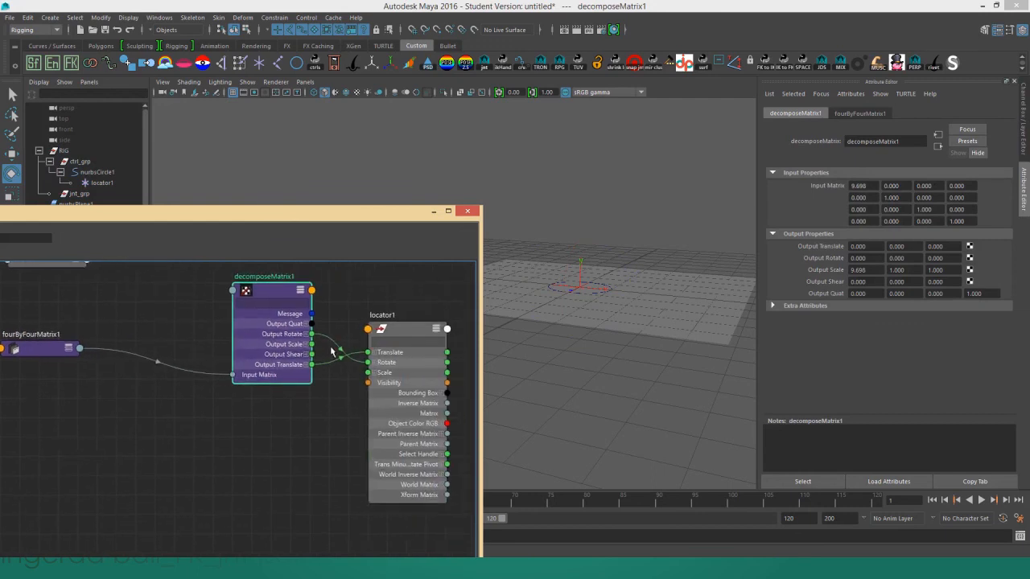
# Create a multMatrix node between fourByFourMatrix1 and decomposeMatrix1 and expand it to show its attributes.
pyautogui.keyDown('alt'); pyautogui.moveTo(259, 366); pyautogui.dragTo(389, 385, button='middle'); pyautogui.keyUp('alt')
pyautogui.scroll(2, 262, 368)
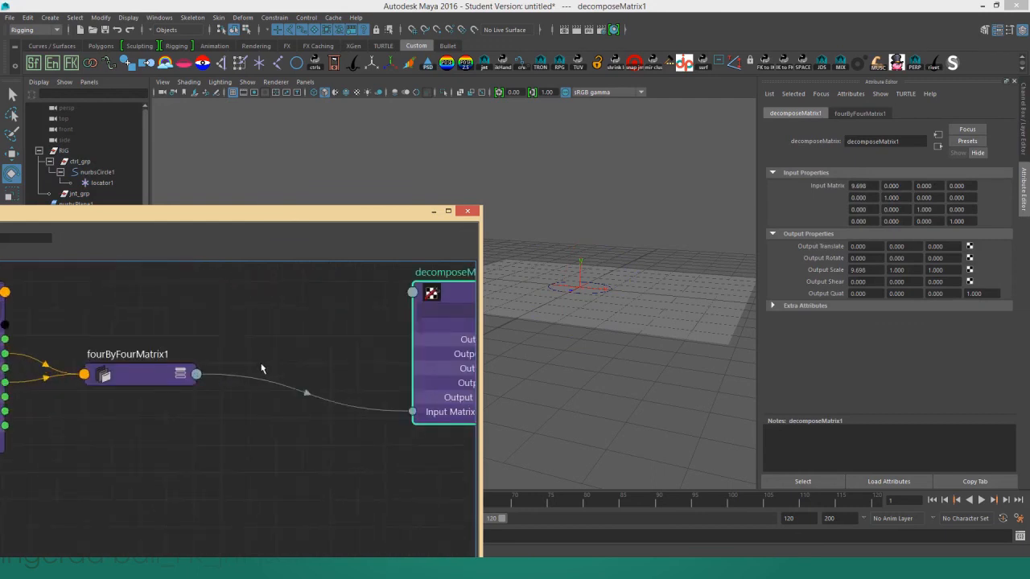
pyautogui.press('Tab')
pyautogui.write('multm')
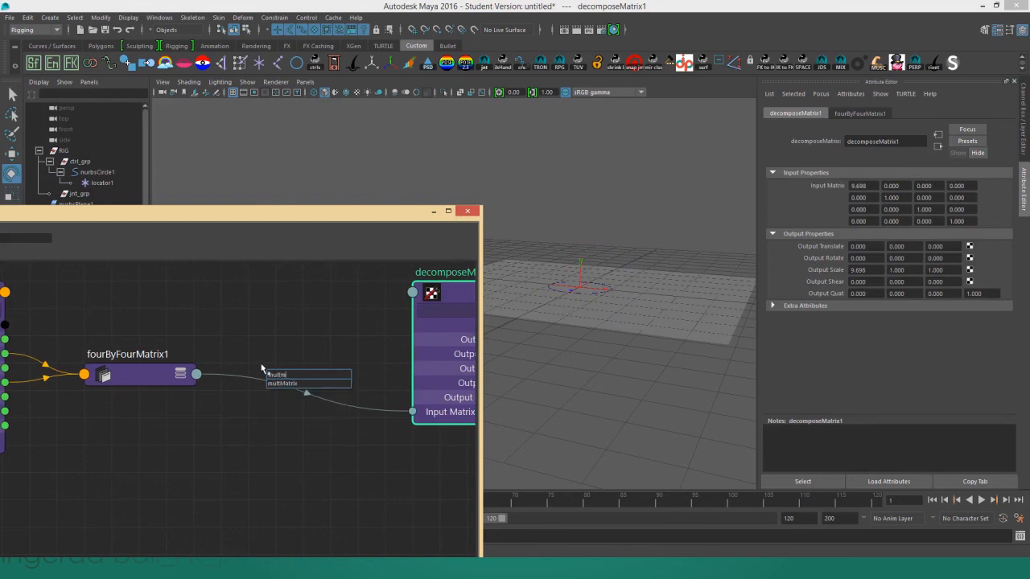
pyautogui.write('atrix')
pyautogui.press('Return')
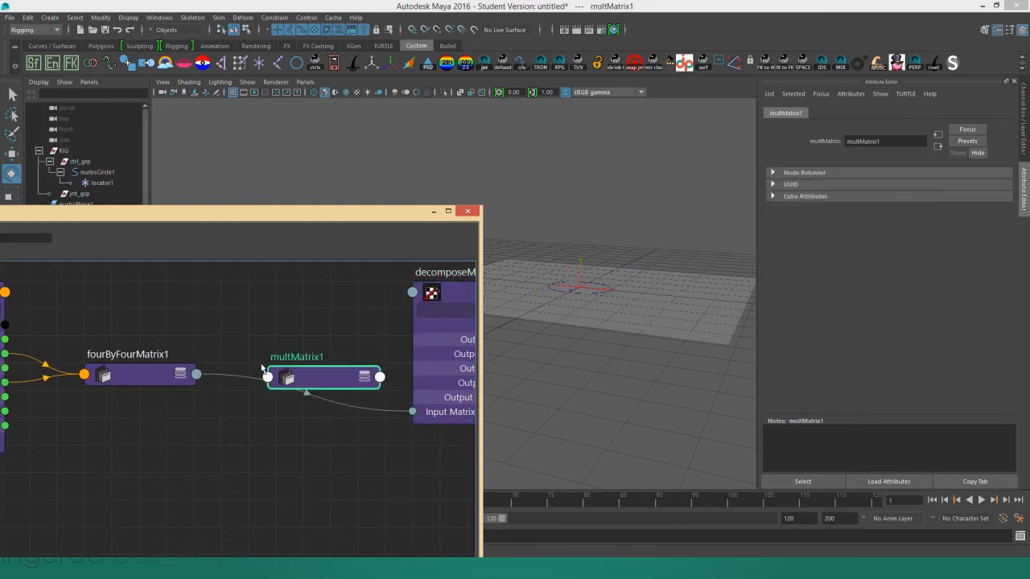
pyautogui.click(364, 378)
pyautogui.click(364, 378)
pyautogui.scroll(-2, 314, 382)
pyautogui.keyDown('alt'); pyautogui.moveTo(291, 358); pyautogui.dragTo(225, 307, button='middle'); pyautogui.keyUp('alt')
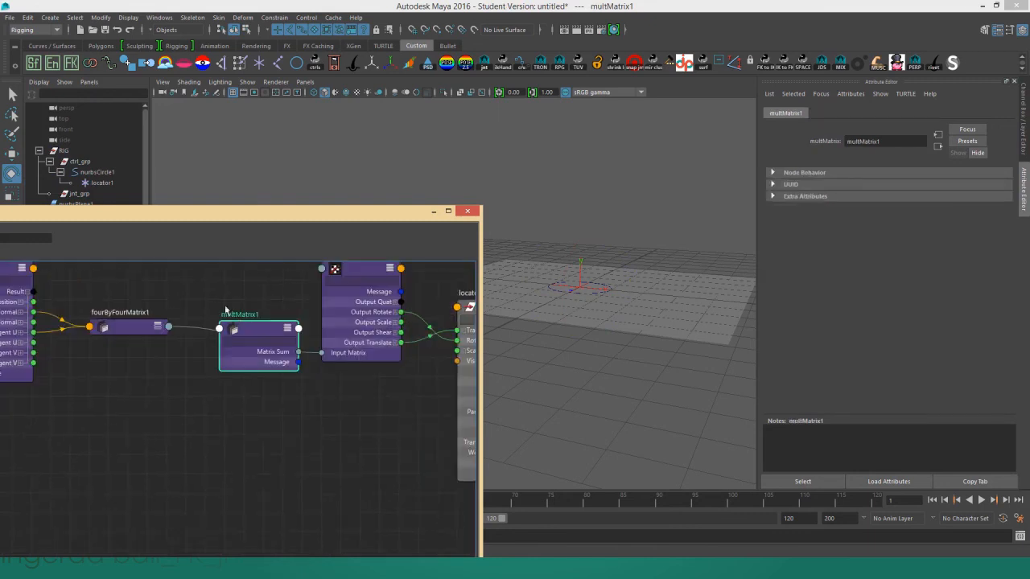
# Connect fourByFourMatrix1's Output to multMatrix1's matrixIn and expand the Matrix In entries.
pyautogui.click(169, 327)
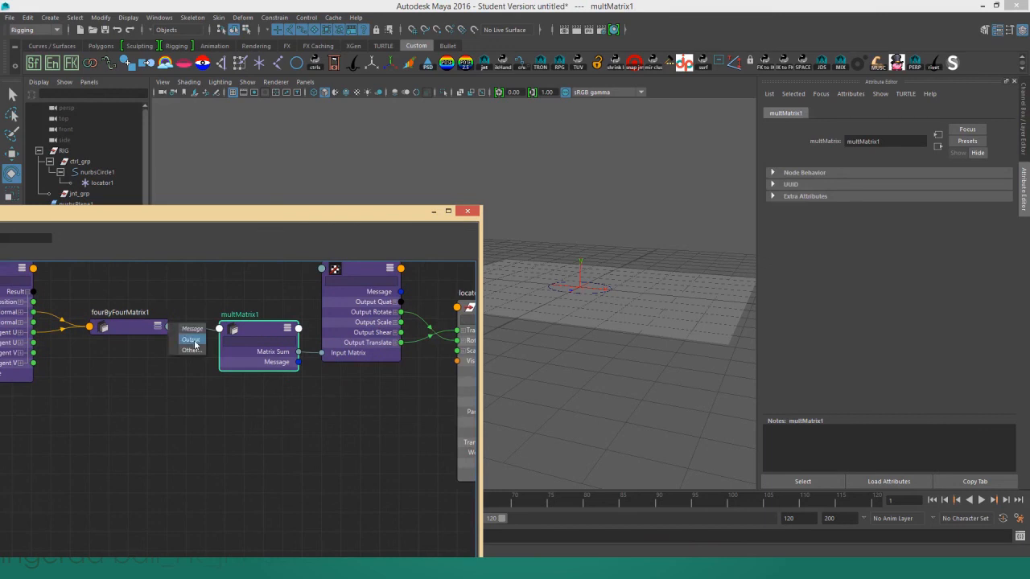
pyautogui.click(195, 341)
pyautogui.click(219, 328)
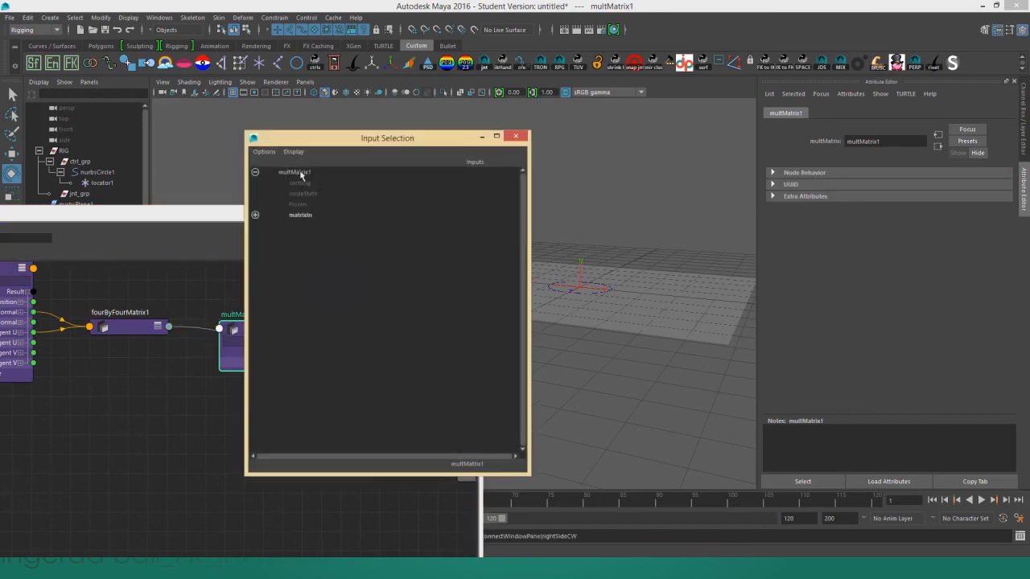
pyautogui.click(294, 216)
pyautogui.click(225, 373)
# Connect locator1's Parent Inverse Matrix[0] to multMatrix1's Matrix In[1], and multMatrix1's Matrix Sum to decomposeMatrix1's Input Matrix.
pyautogui.keyDown('alt'); pyautogui.moveTo(372, 429); pyautogui.dragTo(270, 430, button='middle'); pyautogui.keyUp('alt')
pyautogui.click(429, 413)
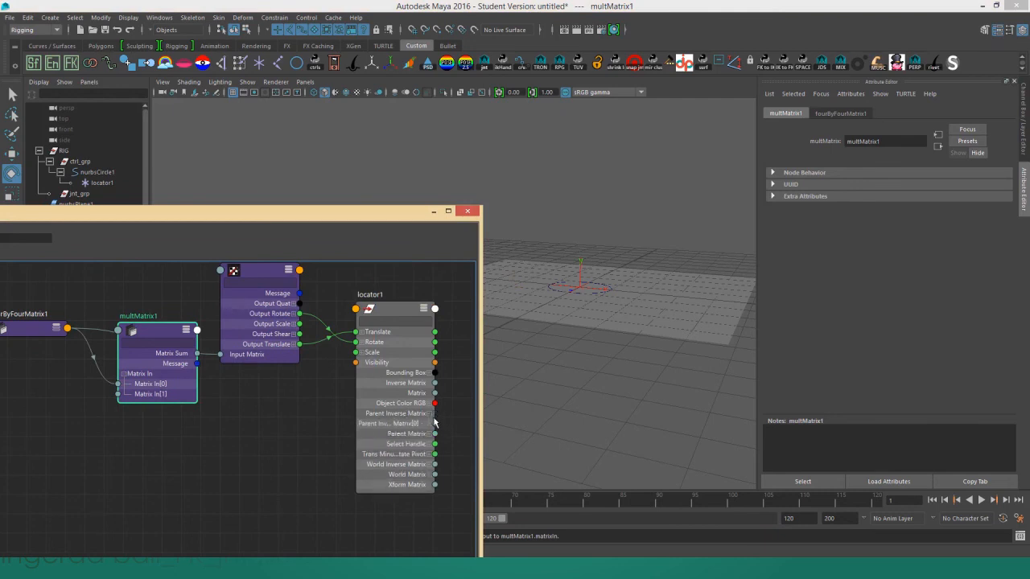
pyautogui.moveTo(435, 423); pyautogui.dragTo(118, 394)
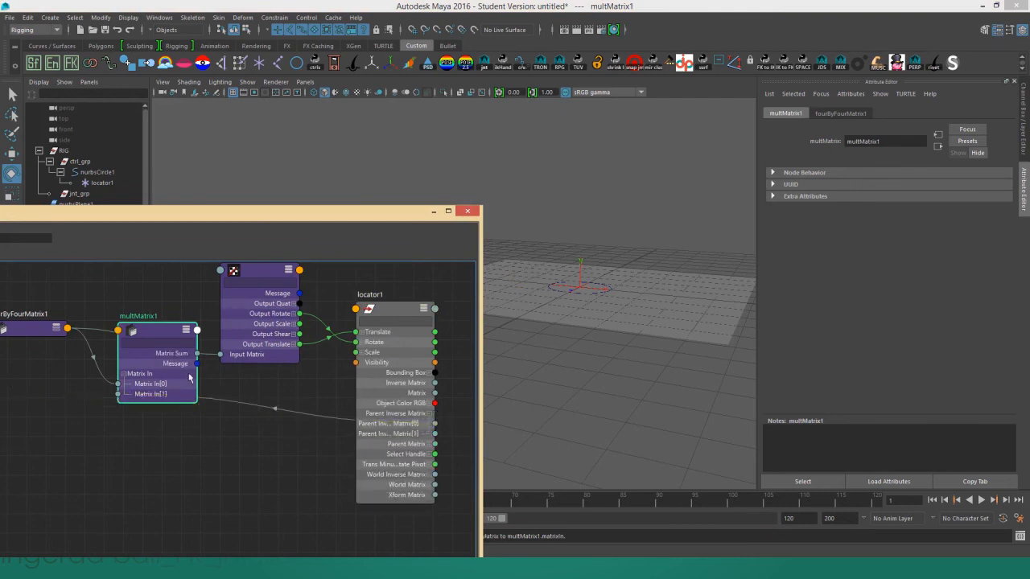
pyautogui.moveTo(193, 352); pyautogui.dragTo(220, 356)
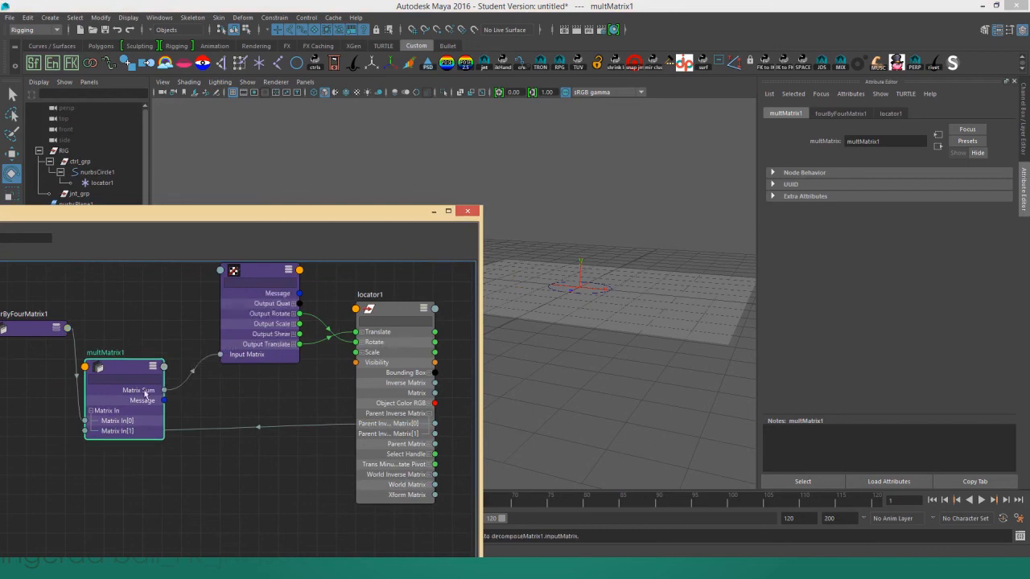
pyautogui.moveTo(144, 394); pyautogui.dragTo(143, 390)
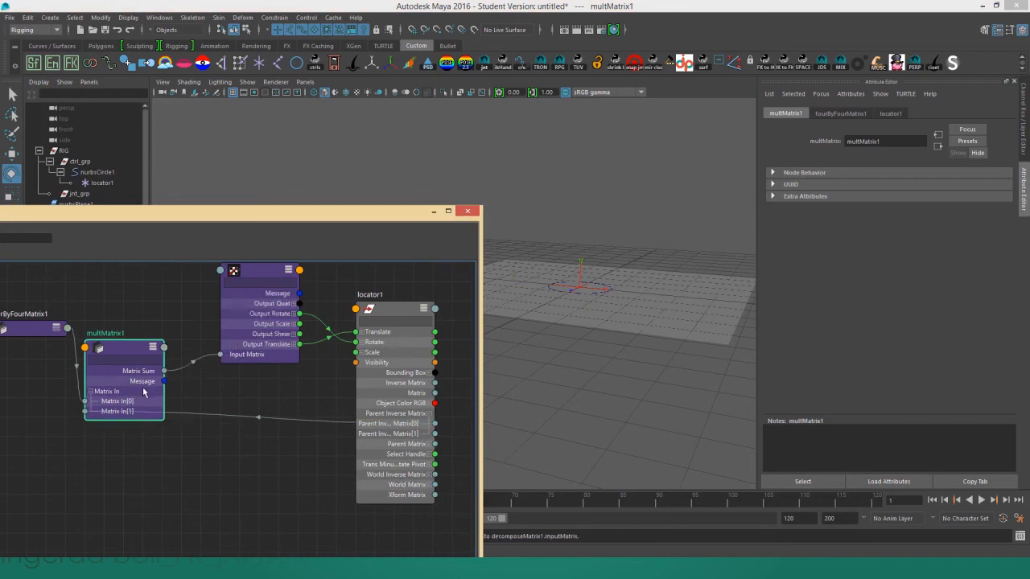
# Move nurbsCircle1 up off the plane and select locator1 to check its position.
pyautogui.click(93, 171)
pyautogui.press('w')
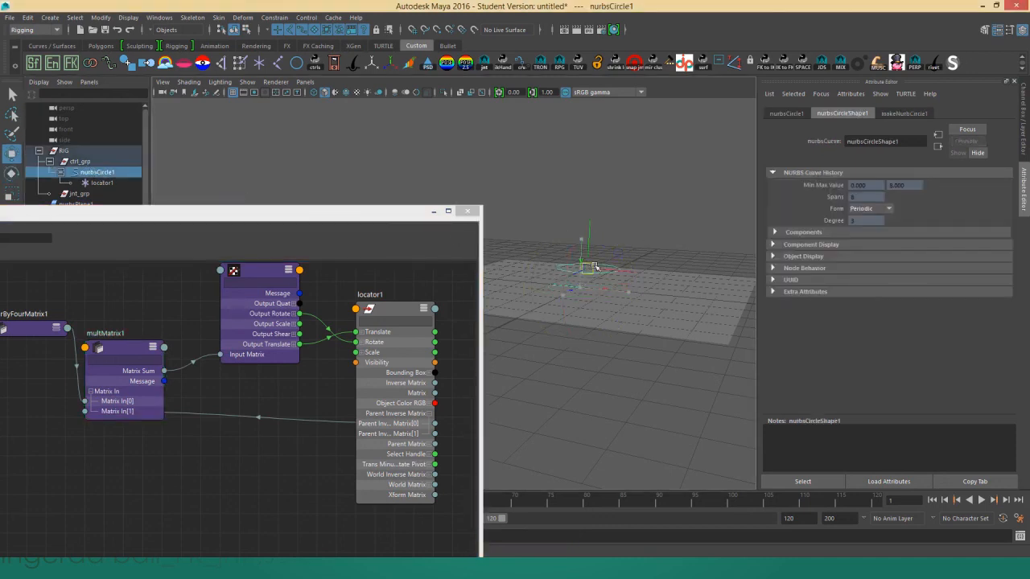
pyautogui.moveTo(580, 288); pyautogui.dragTo(731, 247)
pyautogui.press('e')
pyautogui.press('w')
pyautogui.click(601, 264)
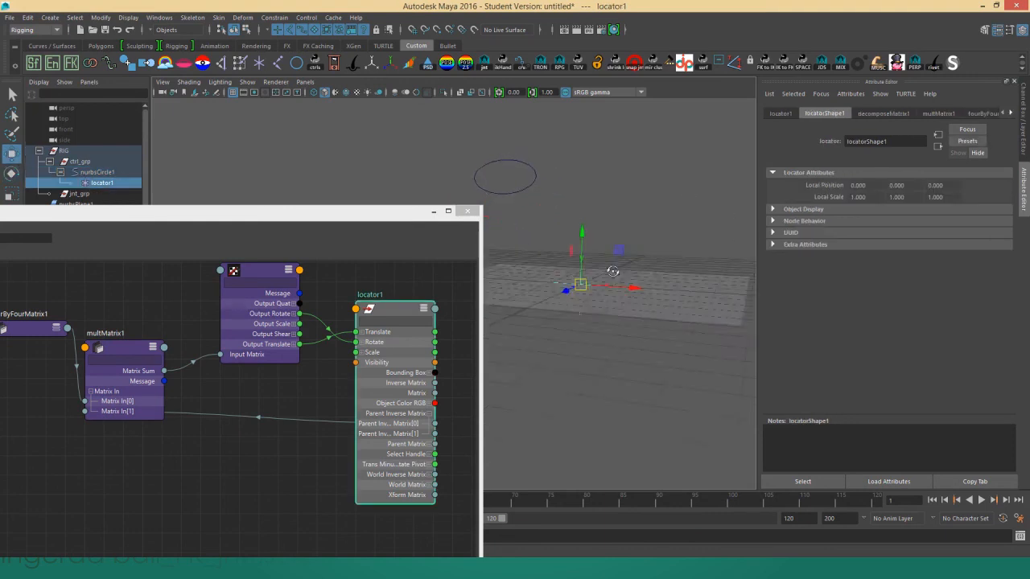
pyautogui.keyDown('alt'); pyautogui.moveTo(252, 304); pyautogui.dragTo(289, 340, button='middle'); pyautogui.keyUp('alt')
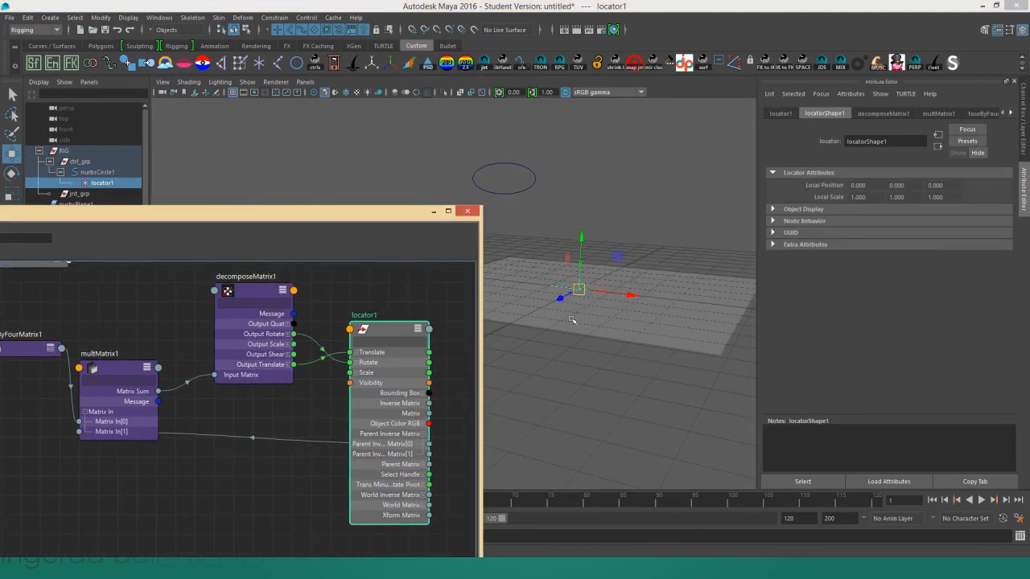
# Tilt nurbsCircle1 with the Rotate tool to test whether locator1 follows.
pyautogui.click(524, 176)
pyautogui.press('e')
pyautogui.moveTo(510, 187); pyautogui.dragTo(552, 184)
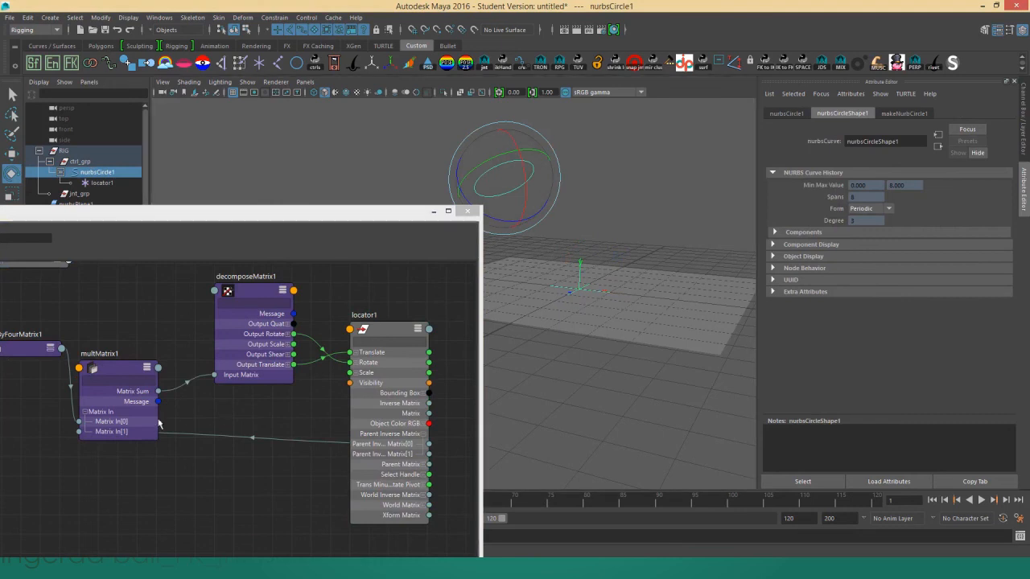
# Reposition locator1 farther from decomposeMatrix1 in the node graph so its Parent Inverse Matrix connection is clear.
pyautogui.click(397, 456)
pyautogui.moveTo(396, 455)
pyautogui.mouseDown()
pyautogui.moveTo(389, 438)
pyautogui.moveTo(415, 437)
pyautogui.moveTo(414, 447)
pyautogui.mouseUp()
pyautogui.click(442, 320)
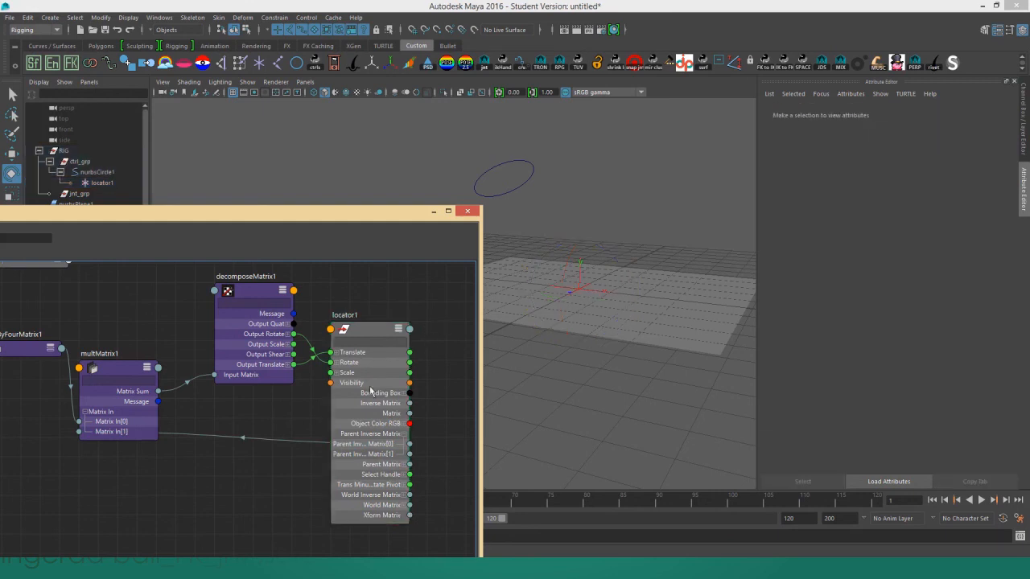
pyautogui.moveTo(370, 387); pyautogui.dragTo(350, 387)
pyautogui.keyDown('alt'); pyautogui.moveTo(412, 382); pyautogui.dragTo(407, 354, button='middle'); pyautogui.keyUp('alt')
pyautogui.click(295, 416)
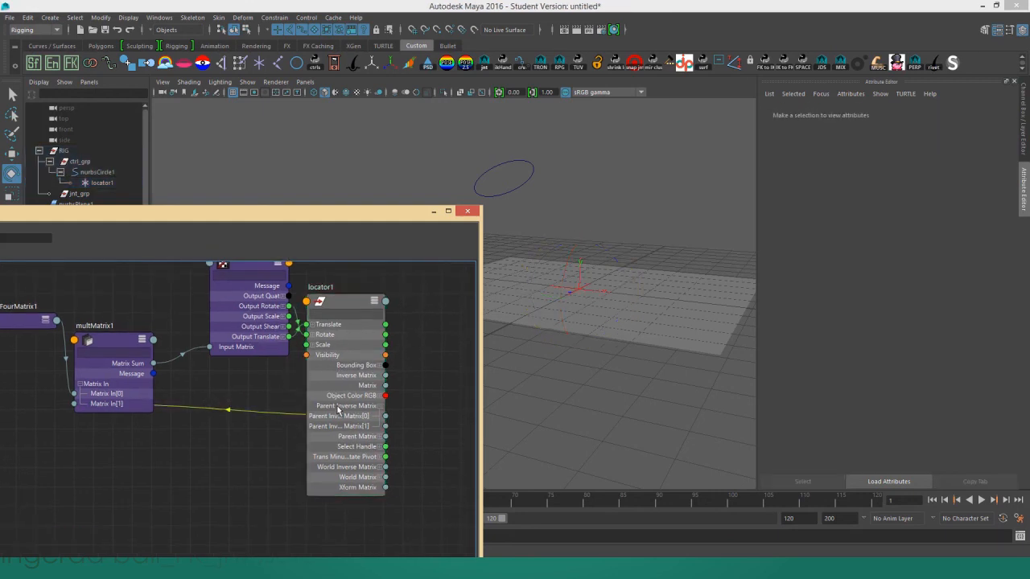
pyautogui.keyDown('alt'); pyautogui.moveTo(351, 377); pyautogui.dragTo(347, 394, button='middle'); pyautogui.keyUp('alt')
pyautogui.moveTo(352, 396); pyautogui.dragTo(429, 396)
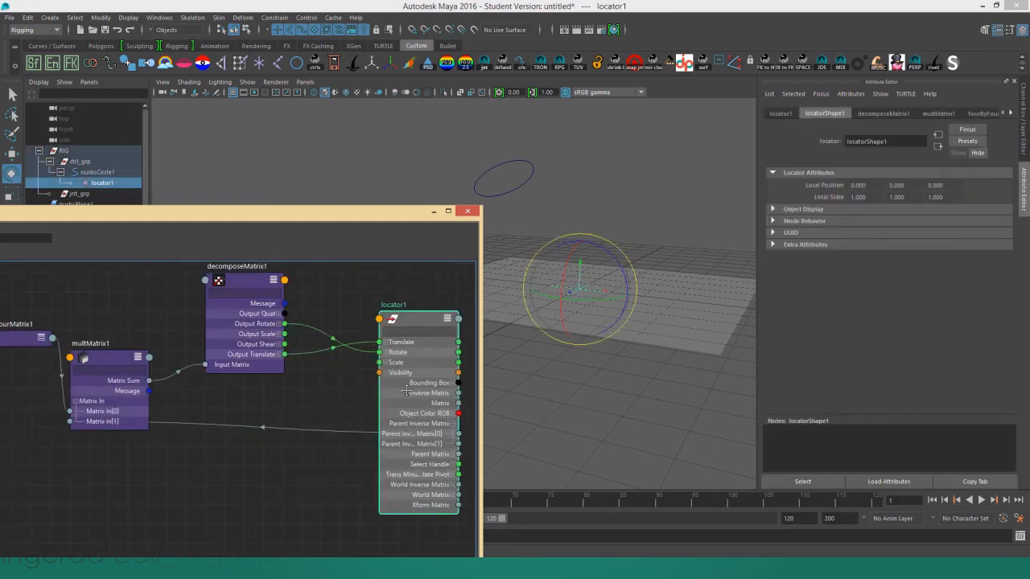
# Examine the connections through multMatrix1 and decomposeMatrix1 and the Parent Inverse Matrix entries on locator1.
pyautogui.keyDown('alt'); pyautogui.moveTo(406, 391); pyautogui.dragTo(288, 374, button='middle'); pyautogui.keyUp('alt')
pyautogui.keyDown('alt'); pyautogui.moveTo(132, 299); pyautogui.dragTo(260, 336, button='middle'); pyautogui.keyUp('alt')
pyautogui.click(305, 319)
pyautogui.keyDown('alt'); pyautogui.moveTo(373, 359); pyautogui.dragTo(307, 318, button='middle'); pyautogui.keyUp('alt')
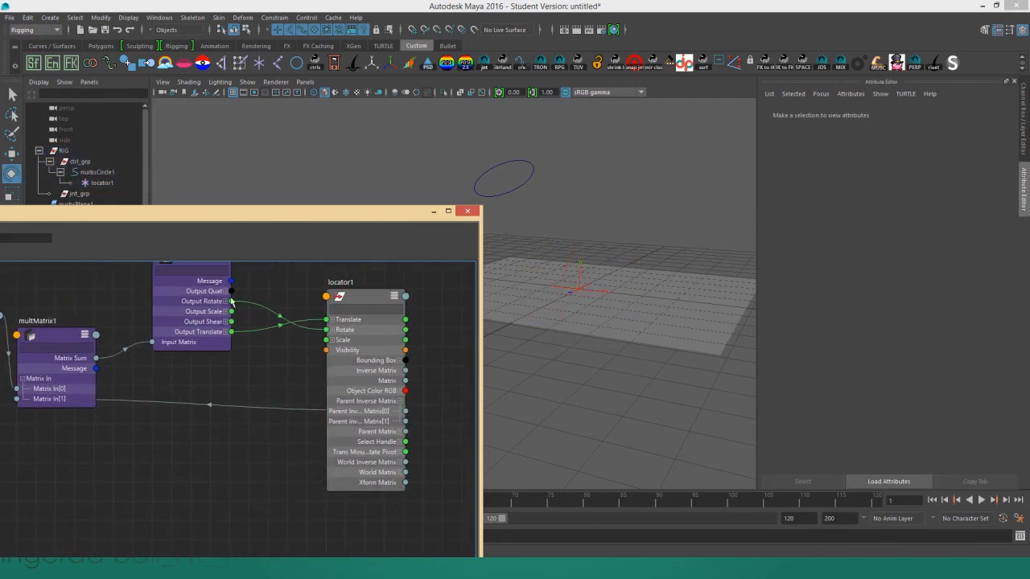
pyautogui.click(381, 357)
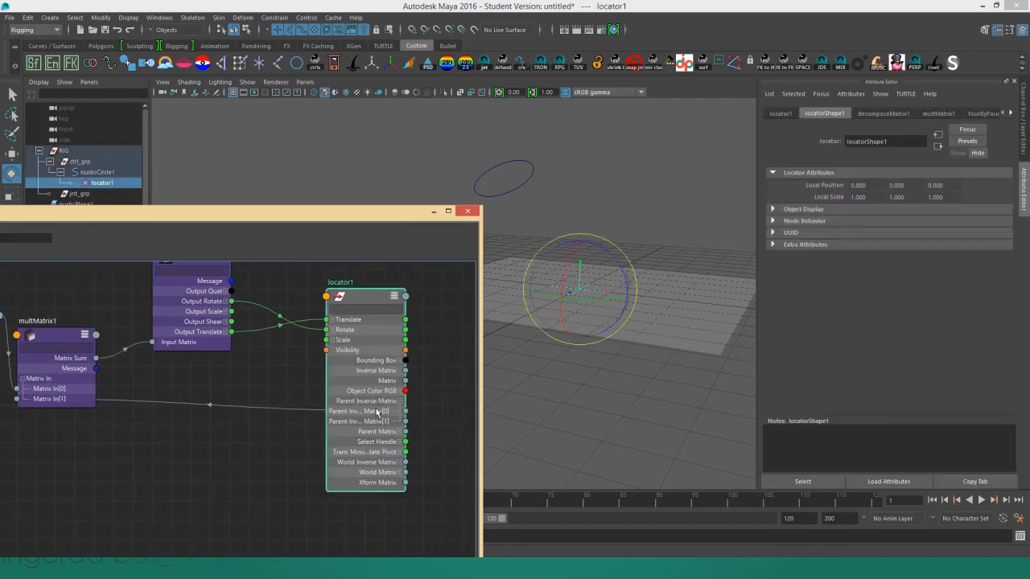
pyautogui.keyDown('alt'); pyautogui.moveTo(49, 363); pyautogui.dragTo(153, 378, button='middle'); pyautogui.keyUp('alt')
pyautogui.click(158, 383)
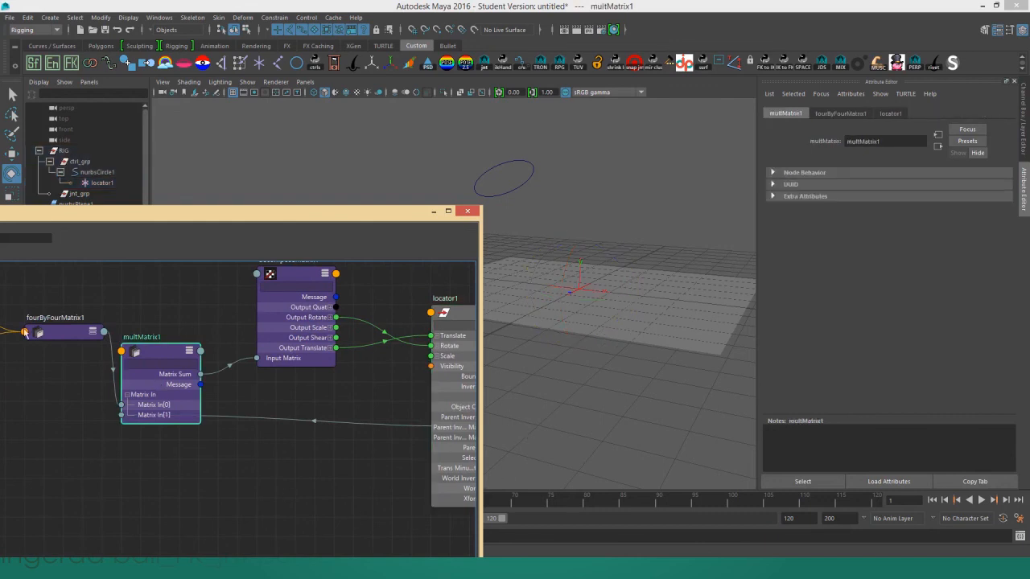
pyautogui.moveTo(298, 403); pyautogui.dragTo(280, 469)
pyautogui.keyDown('alt'); pyautogui.moveTo(395, 468); pyautogui.dragTo(221, 410, button='middle'); pyautogui.keyUp('alt')
pyautogui.scroll(4, 242, 401)
pyautogui.click(330, 360)
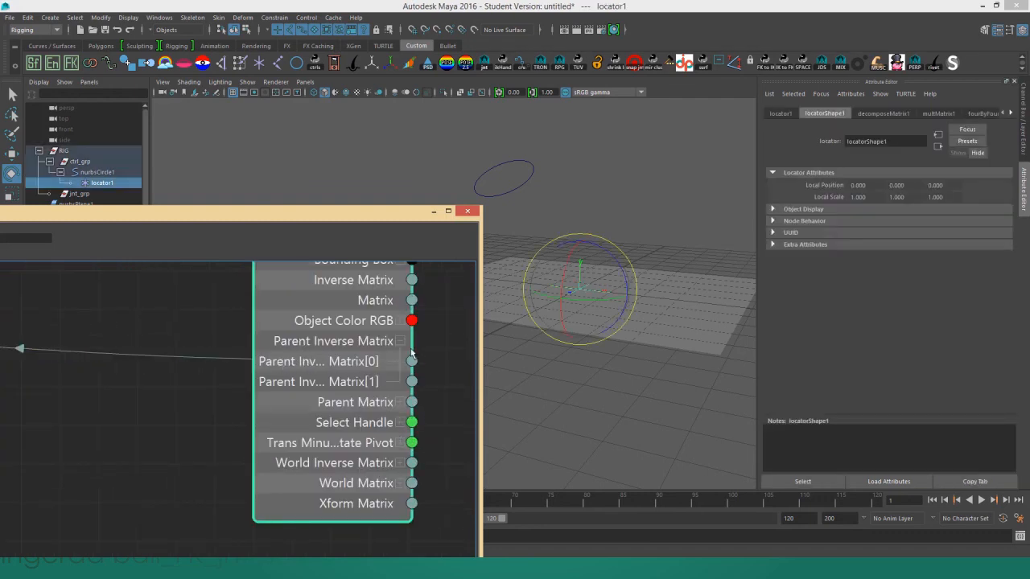
# Show the channel values of locator1 and compare them with those of its parents nurbsCircle1 and ctrl_grp.
pyautogui.click(124, 184)
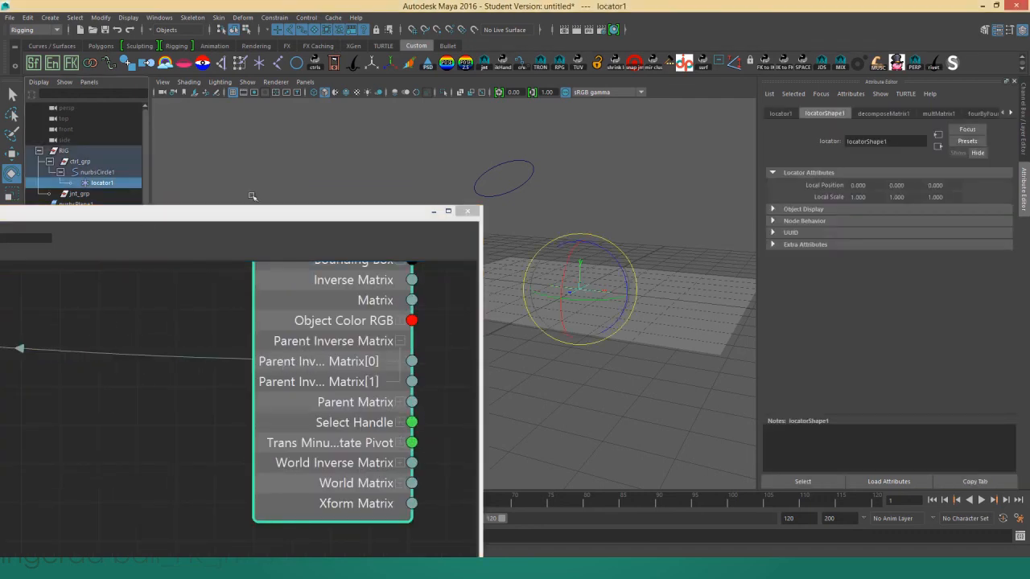
pyautogui.click(1024, 127)
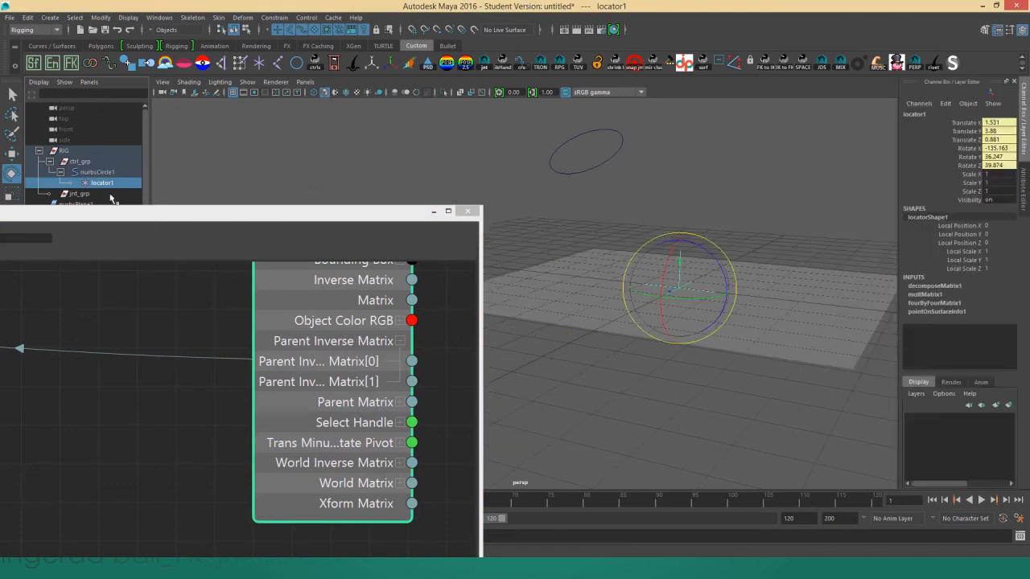
pyautogui.press('Up')
pyautogui.press('Up')
pyautogui.press('Up')
pyautogui.press('Down')
pyautogui.press('Down')
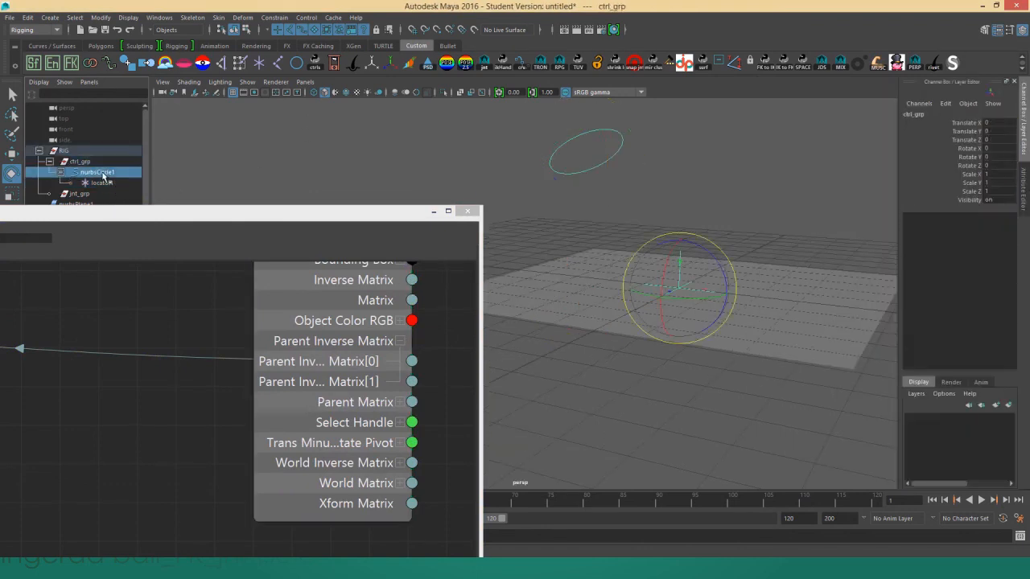
pyautogui.press('Up')
pyautogui.press('Up')
pyautogui.press('Down')
pyautogui.click(93, 174)
pyautogui.click(89, 164)
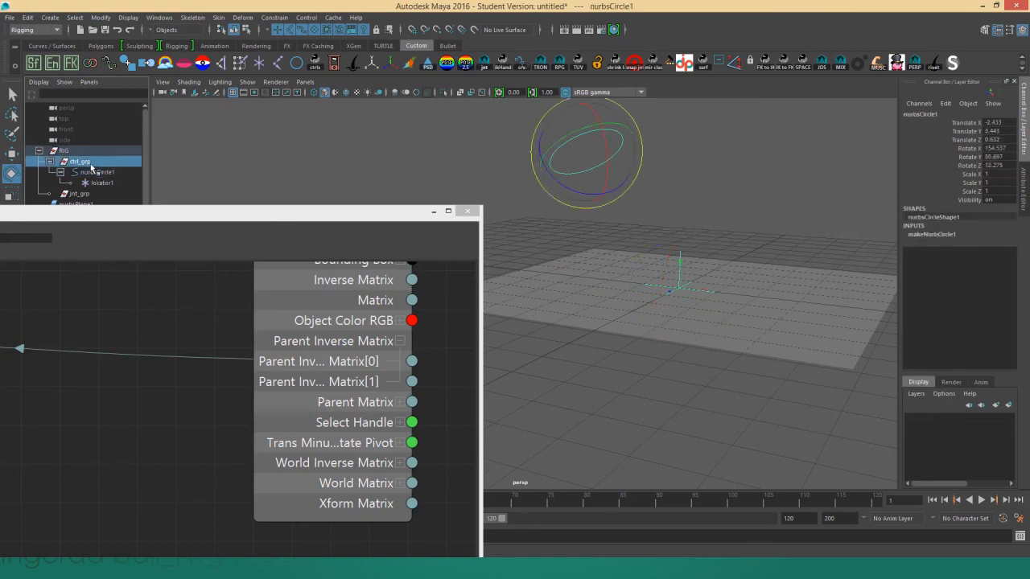
pyautogui.doubleClick(85, 162)
# Review the connections between multMatrix1, decomposeMatrix1 and locator1 in the node graph, and clear the selection.
pyautogui.scroll(-4, 365, 391)
pyautogui.keyDown('alt'); pyautogui.moveTo(320, 356); pyautogui.dragTo(365, 394, button='middle'); pyautogui.keyUp('alt')
pyautogui.click(365, 394)
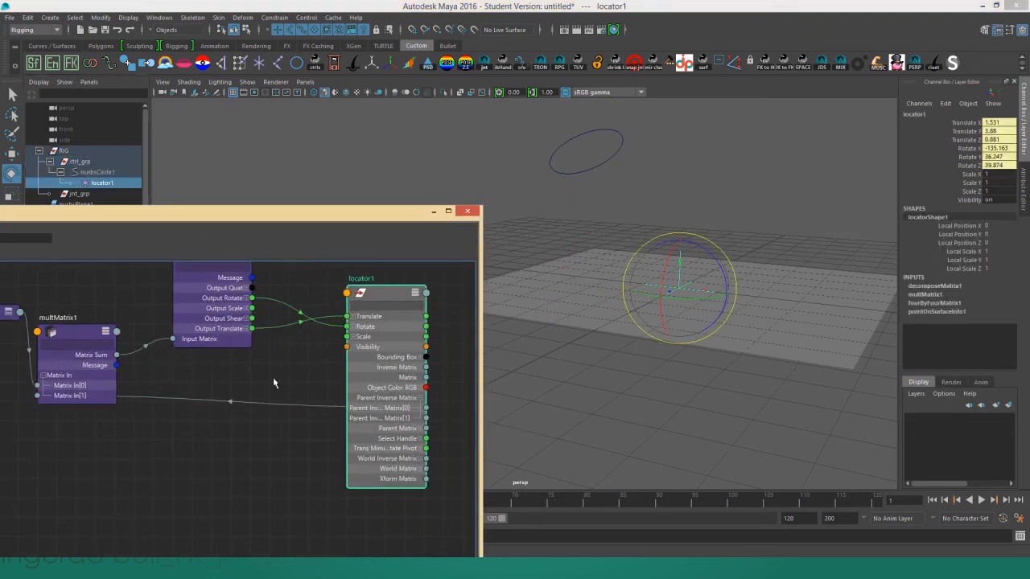
pyautogui.click(765, 193)
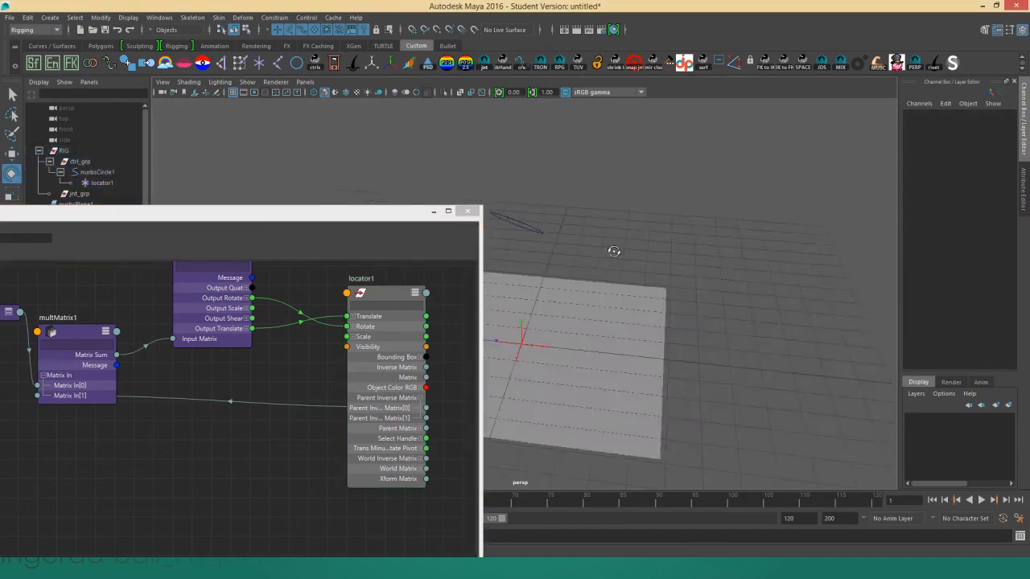